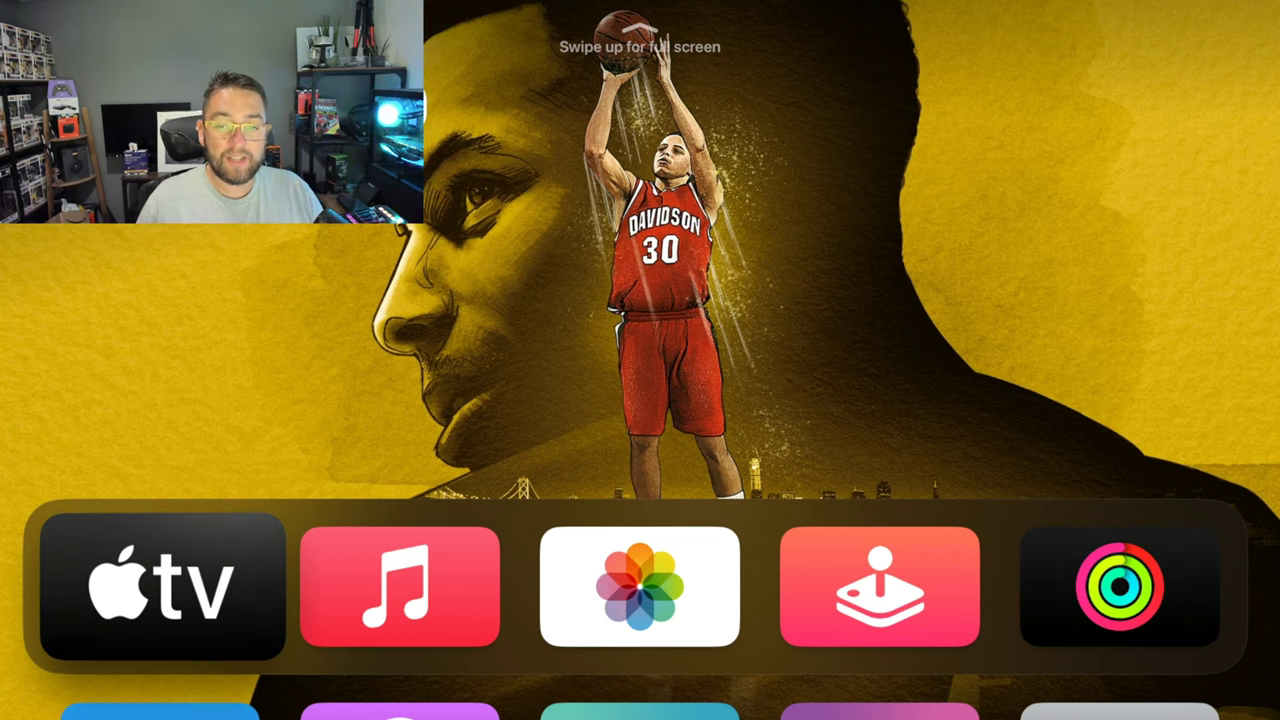
- Open the Apple TV Settings app at its main list of categories
key(Down)
key(Down)
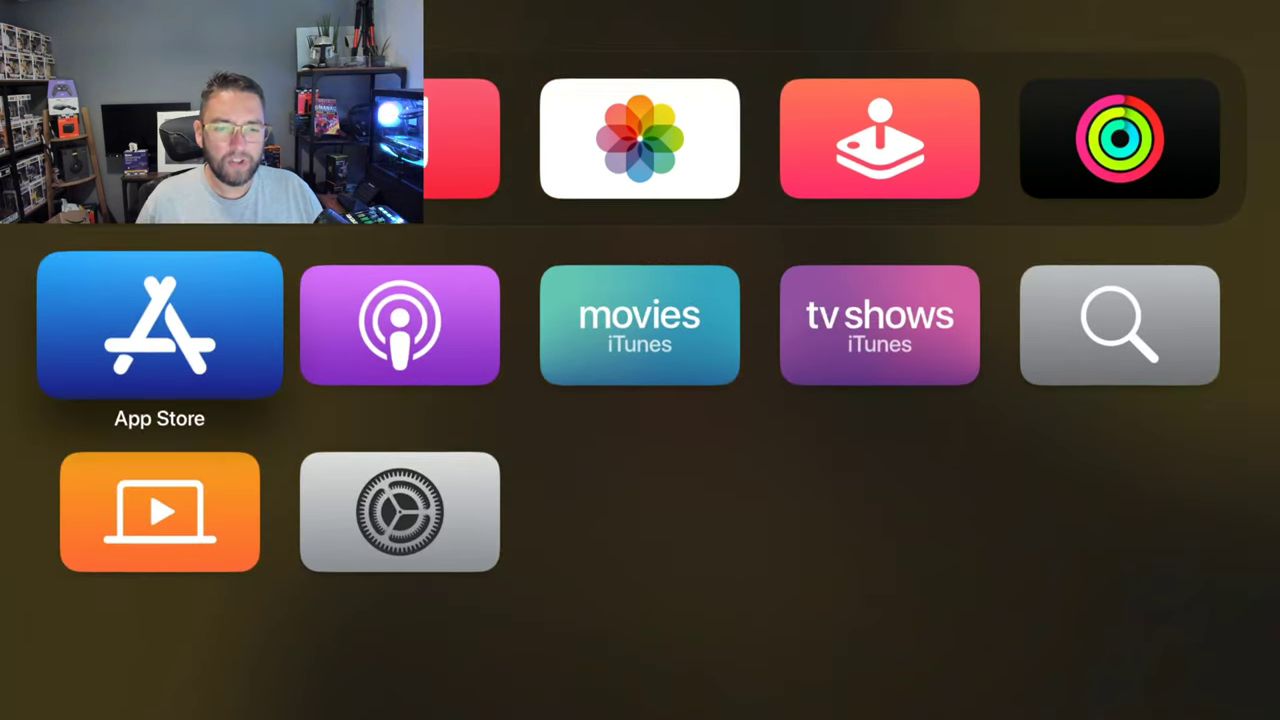
key(Right)
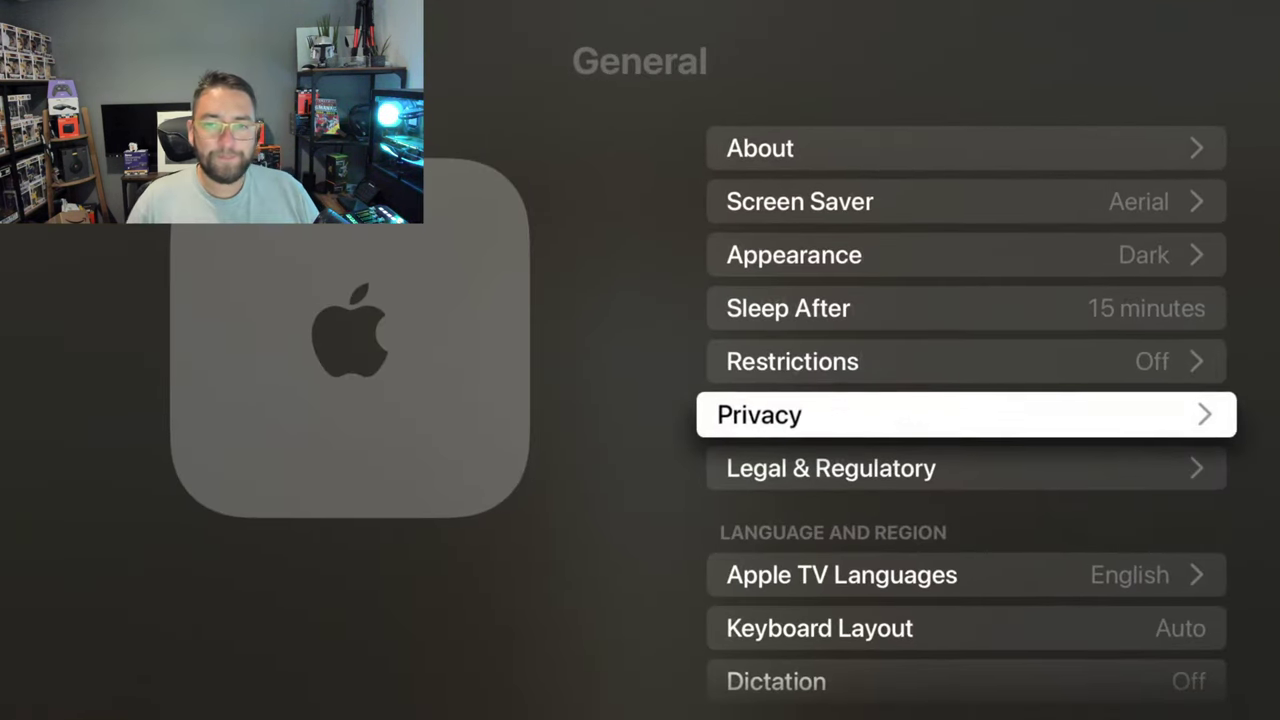
key(Escape)
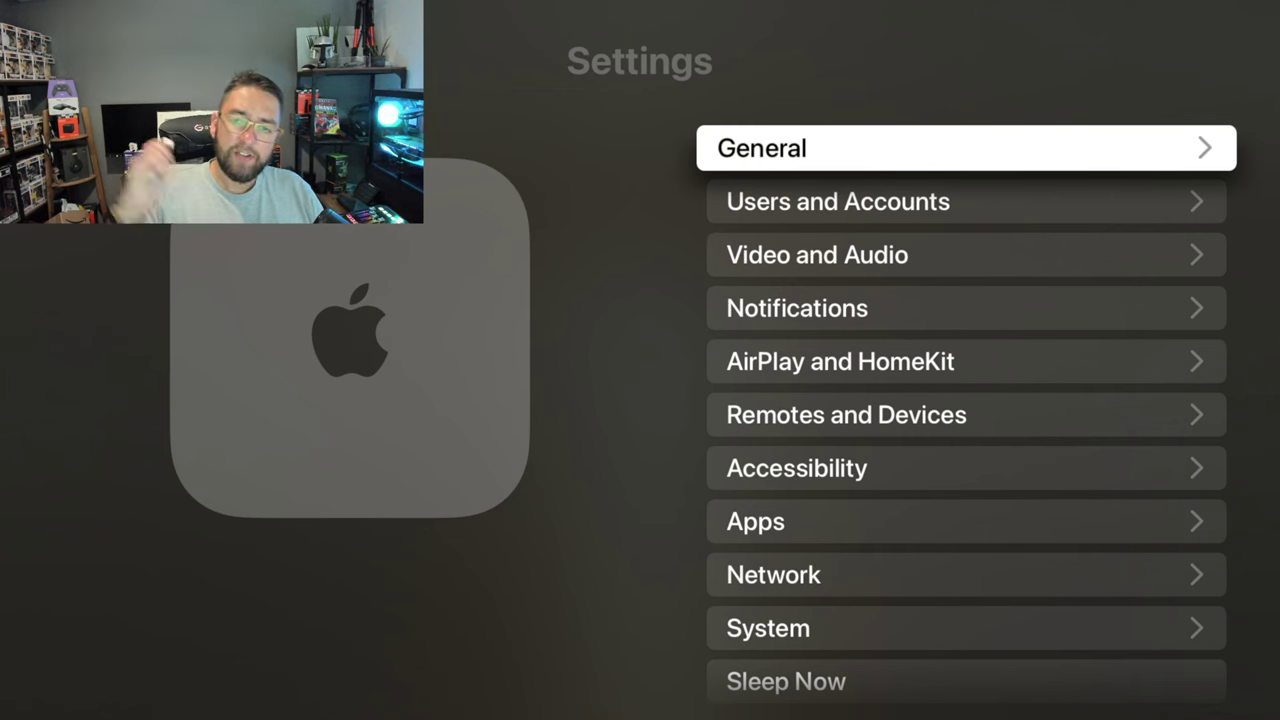
- Look through the main Settings categories from General to Sleep Now and return to General
key(Down)
key(Down)
key(Down)
key(Down)
key(Down)
key(Down)
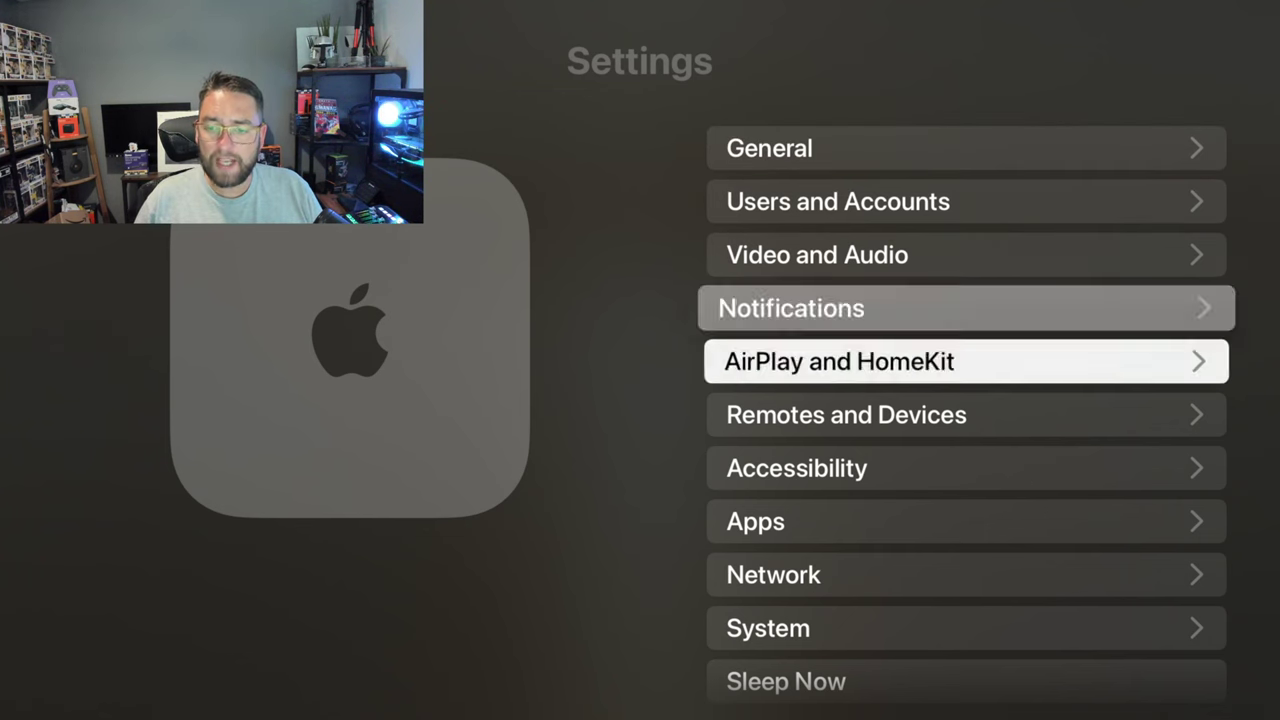
key(Down)
key(Down)
key(Down)
key(Down)
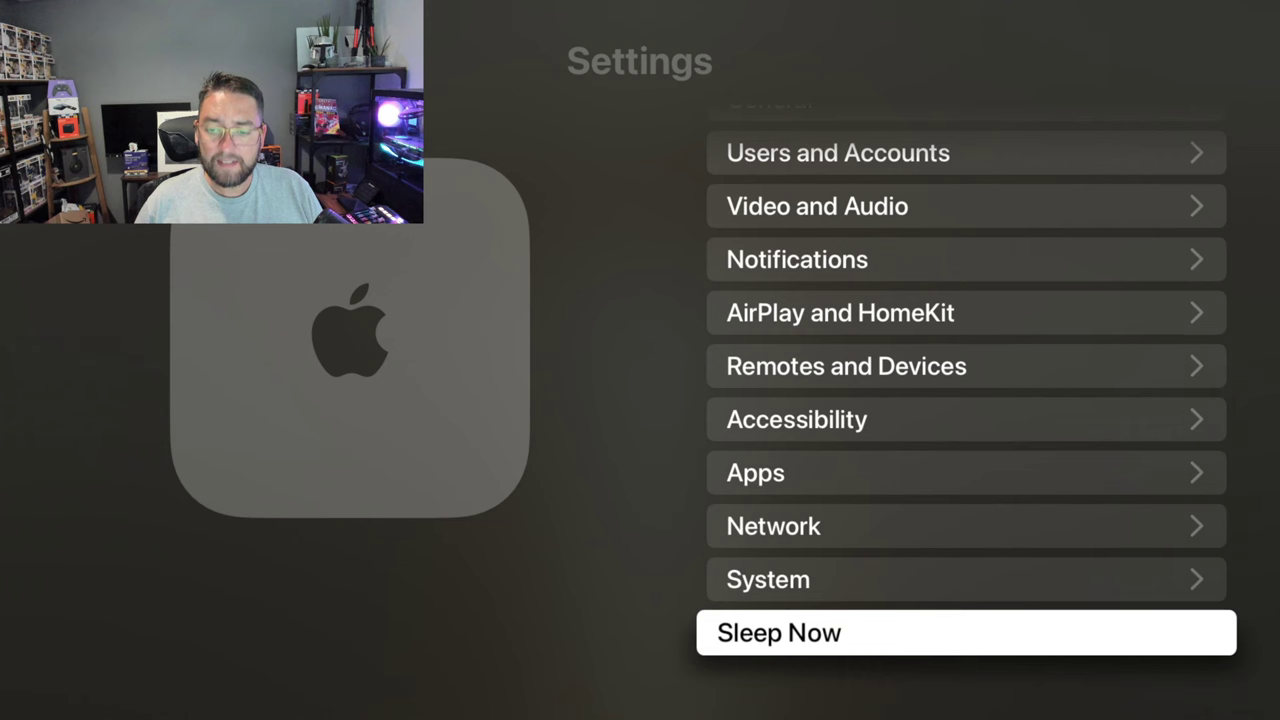
key(Up)
key(Up)
key(Up)
key(Up)
key(Up)
key(Up)
key(Up)
key(Up)
key(Up)
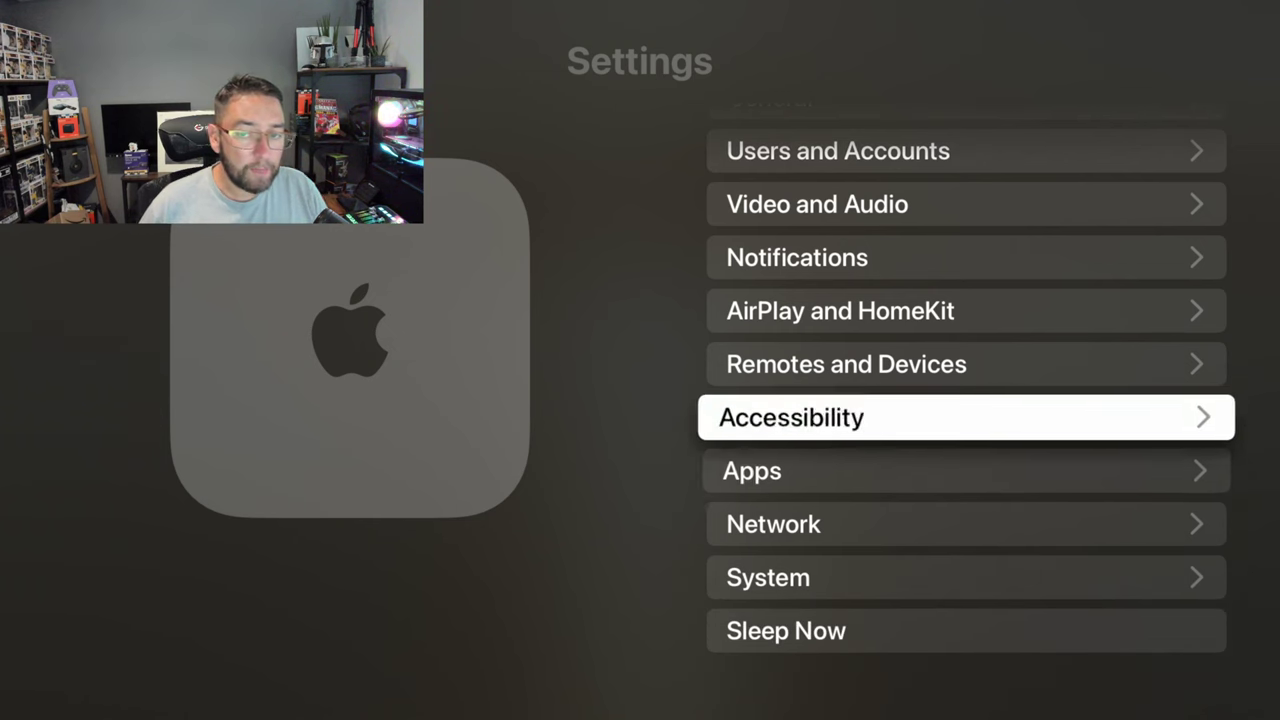
key(Up)
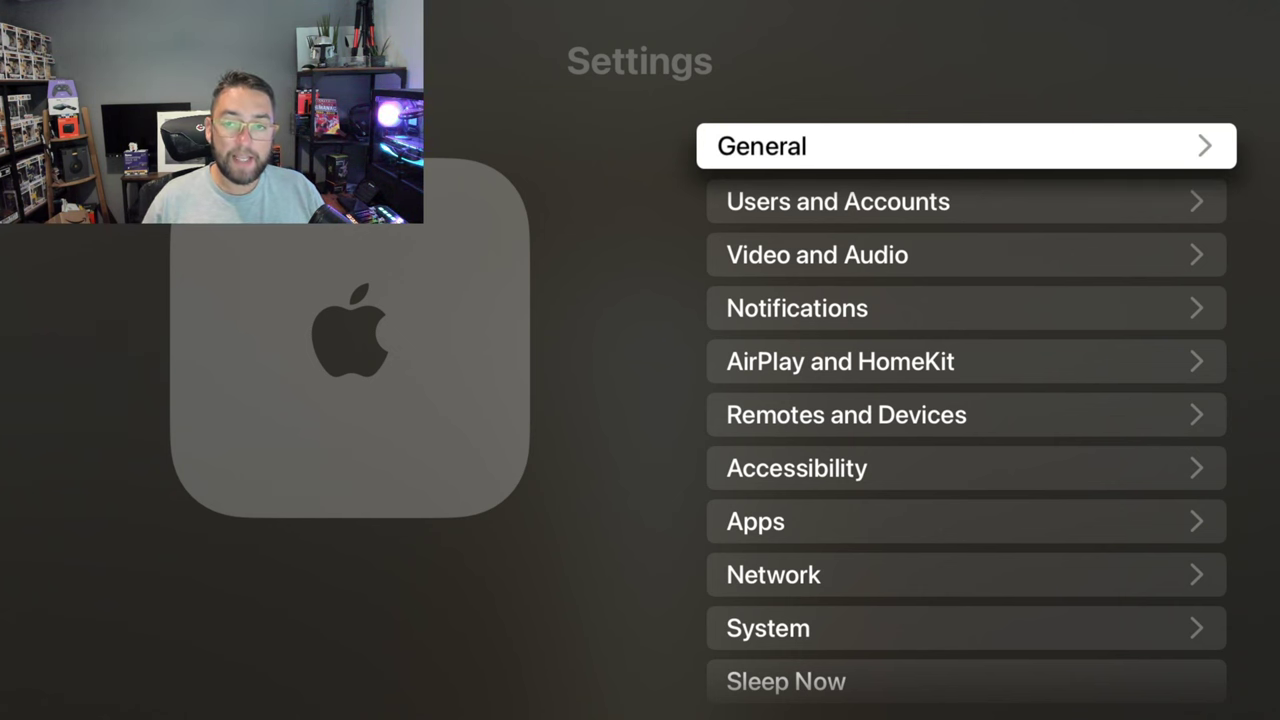
- Open the Privacy settings within the General category
key(Return)
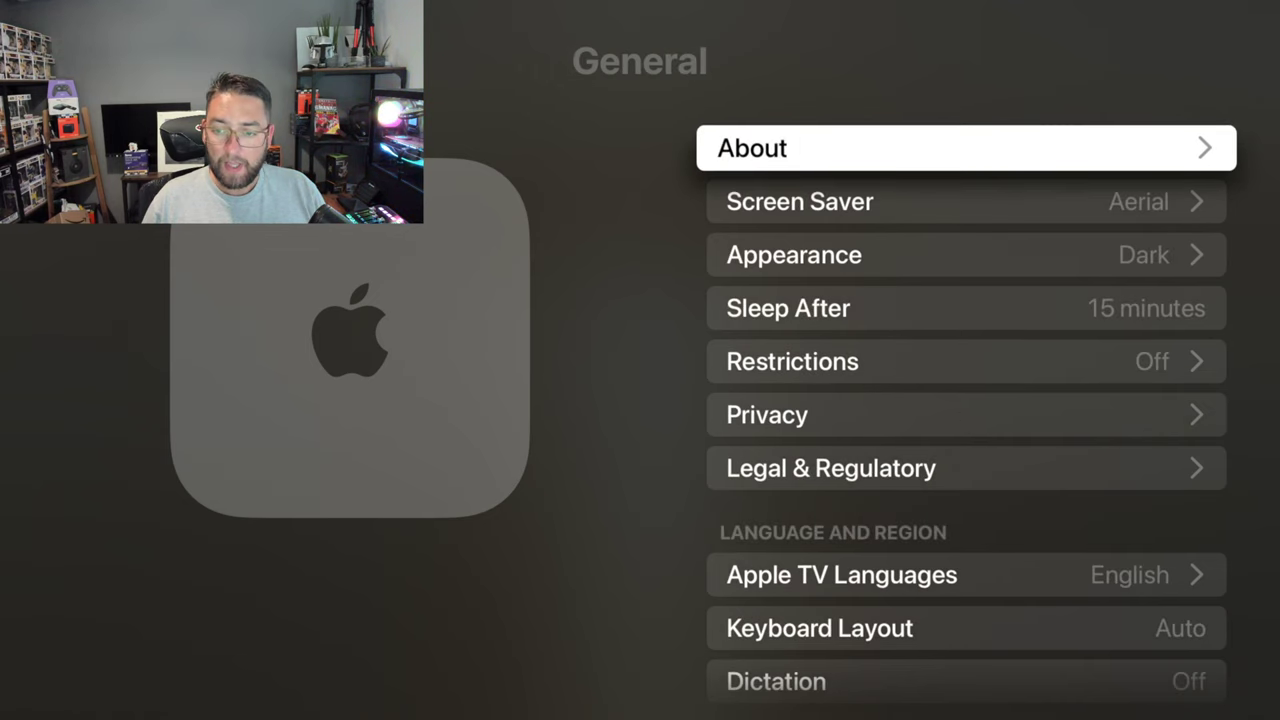
key(Down)
key(Down)
key(Down)
key(Down)
key(Down)
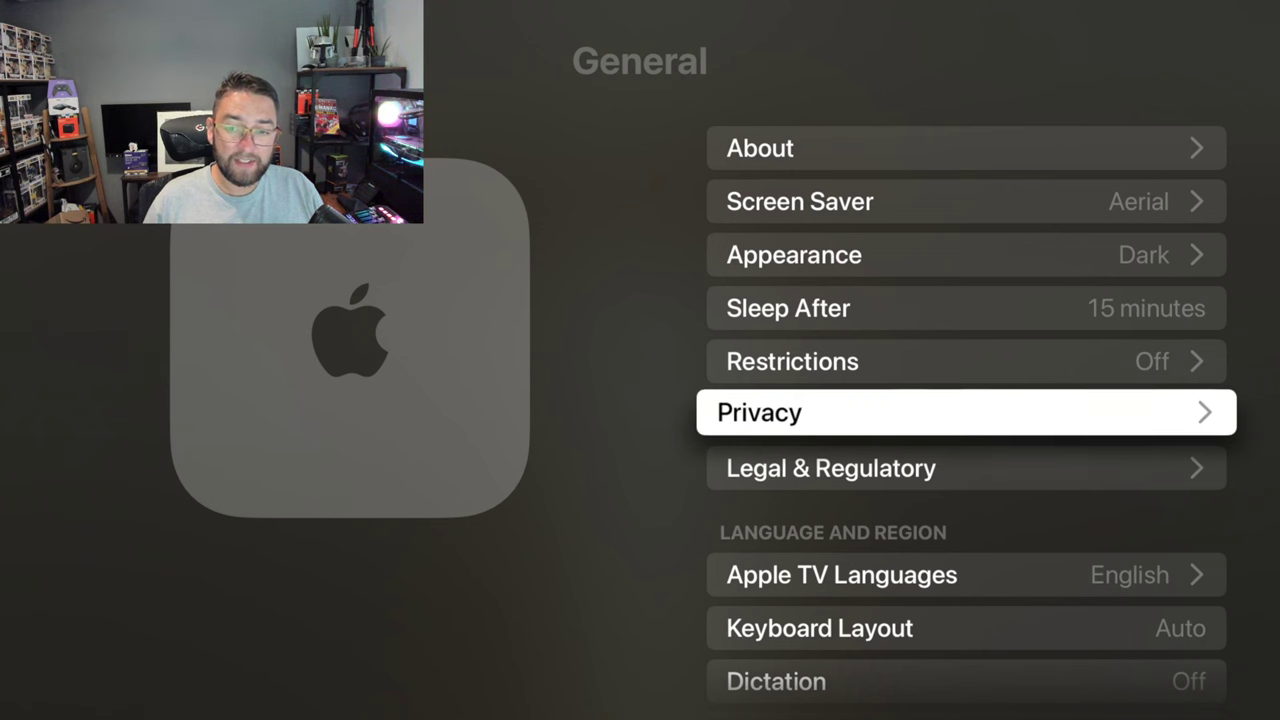
key(Return)
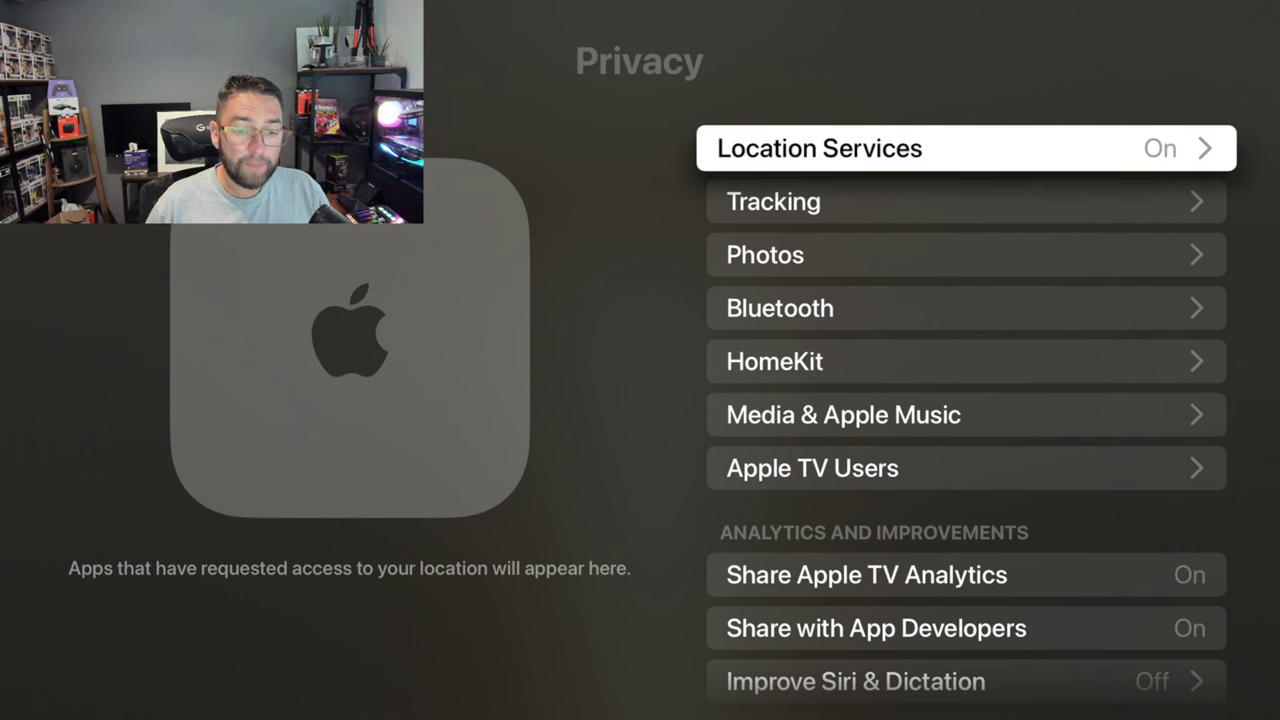
- Turn off Location Services for the Apple TV and return to the Privacy settings
key(Return)
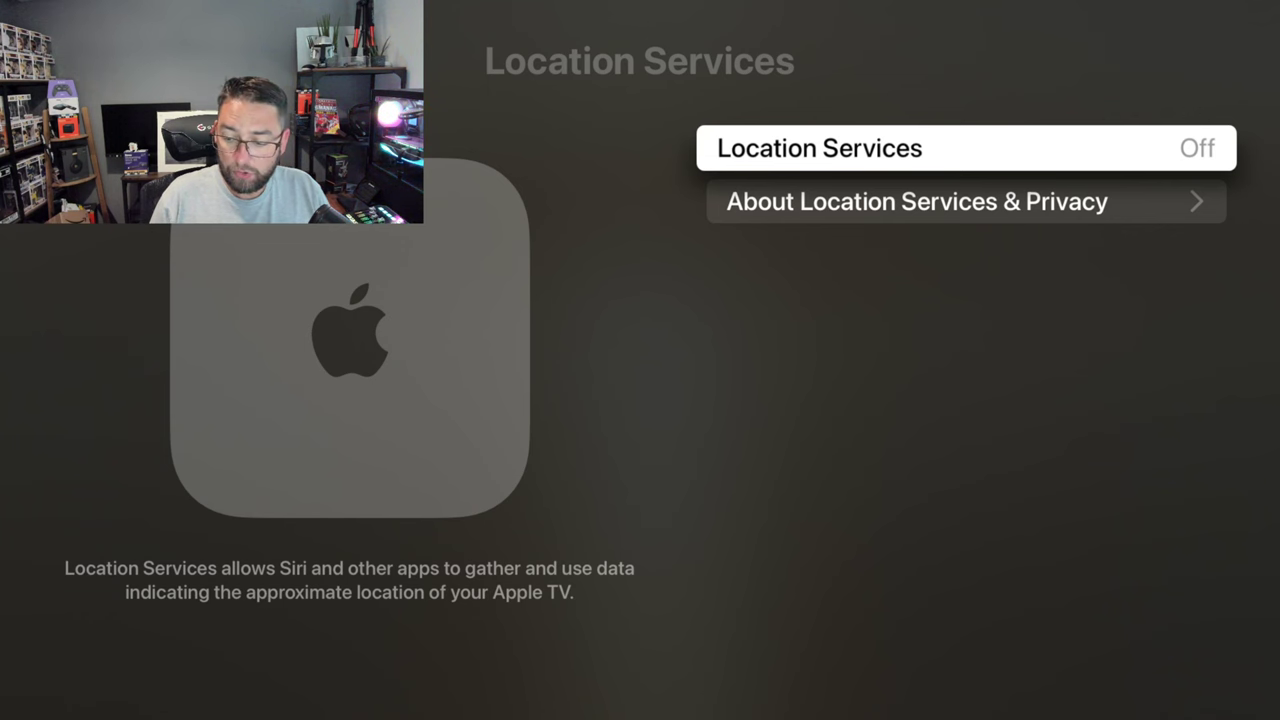
key(Down)
key(Up)
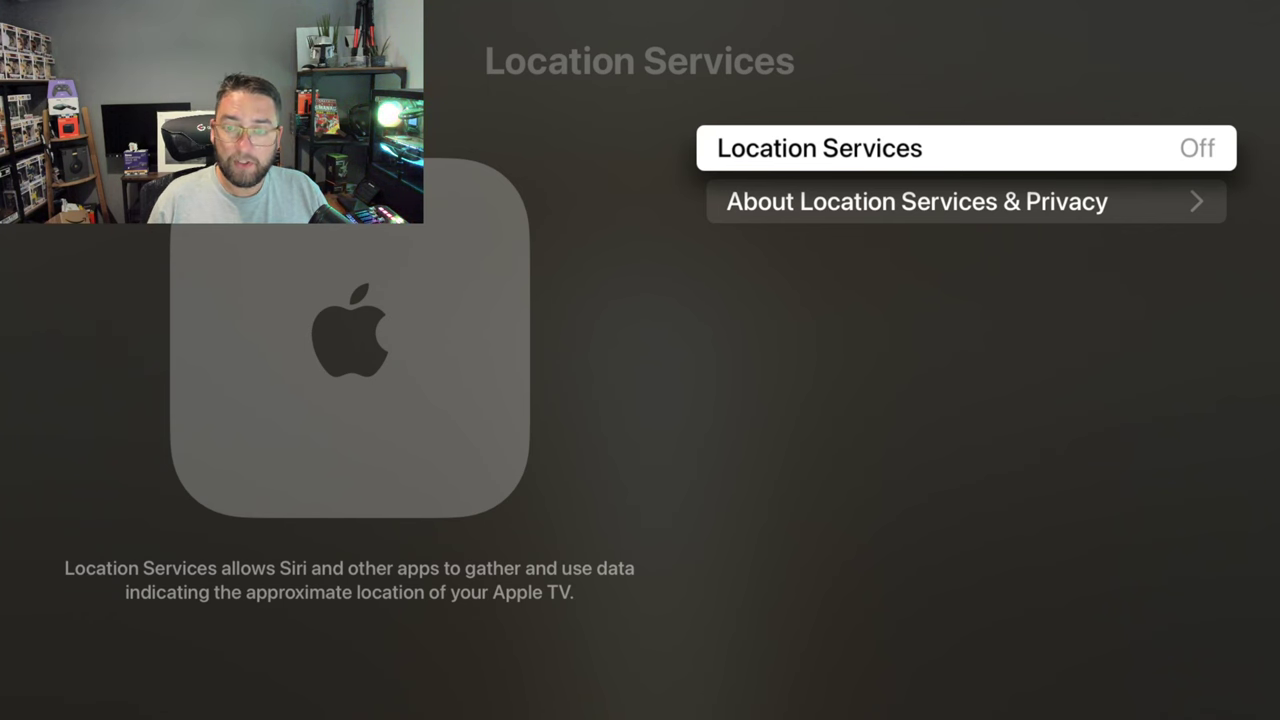
key(Escape)
- Turn off Allow Apps to Ask to Track in the Tracking settings and return to Privacy
key(Down)
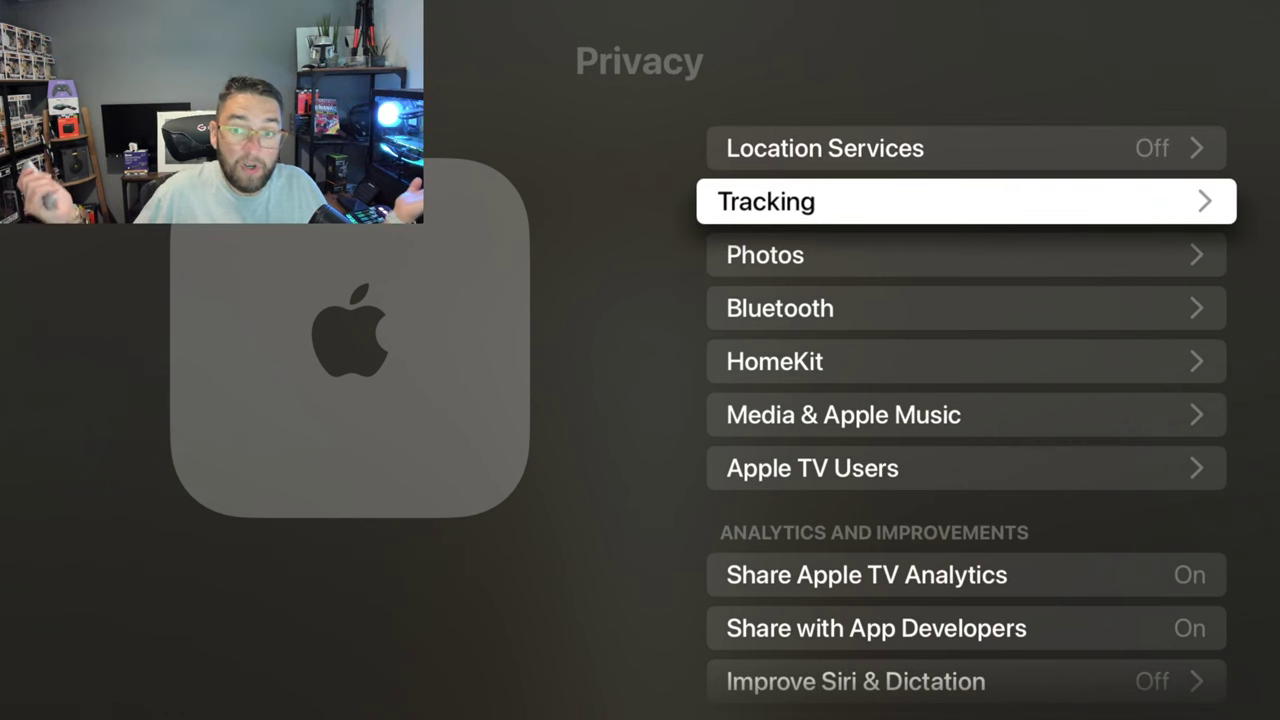
key(Return)
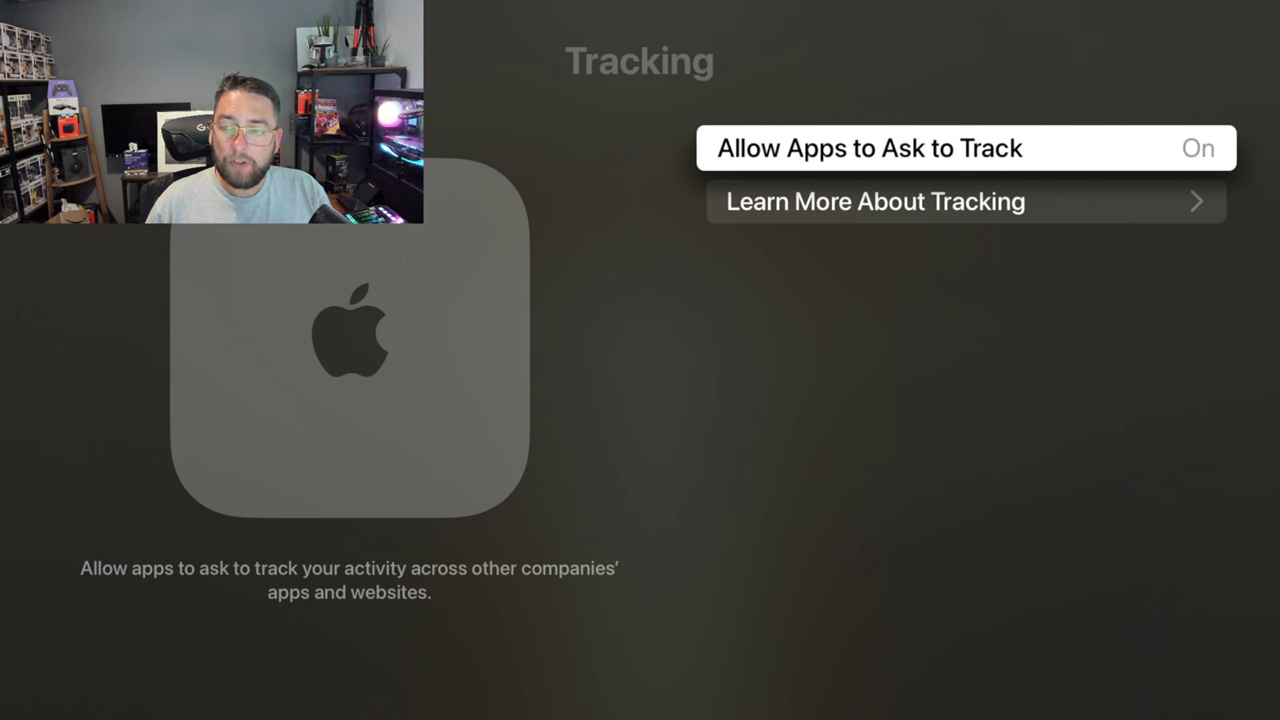
key(Return)
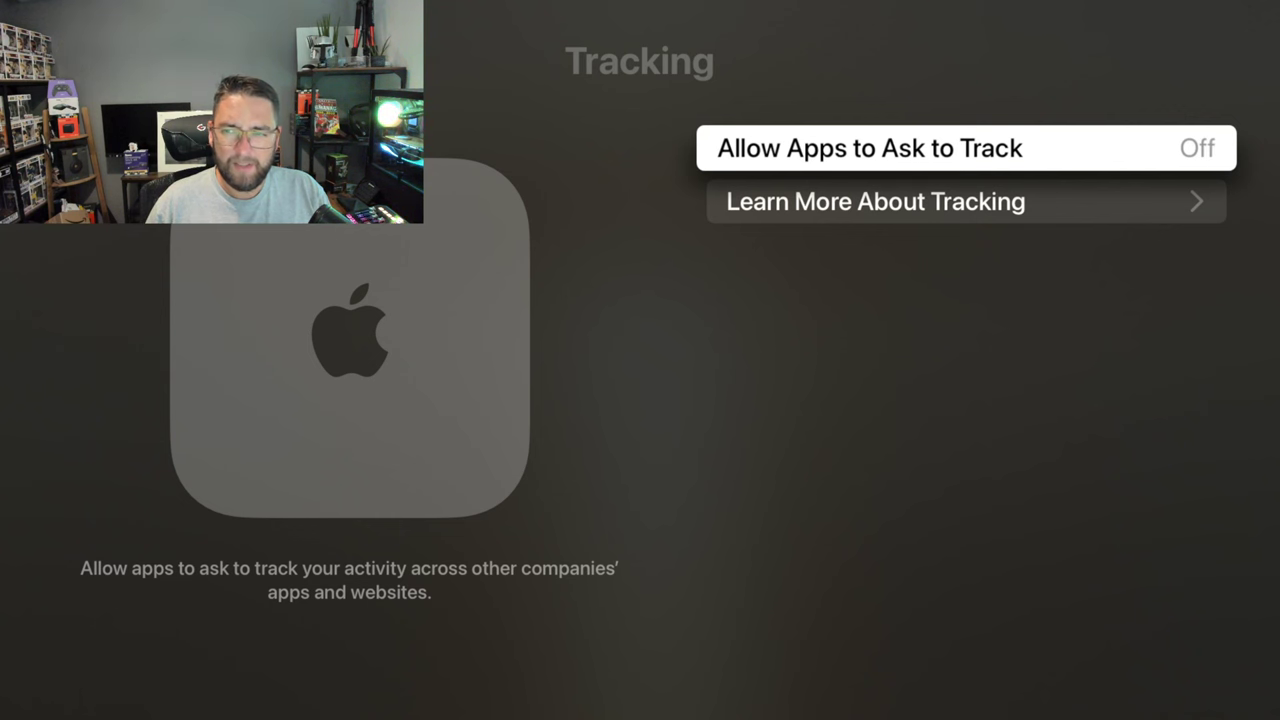
key(Down)
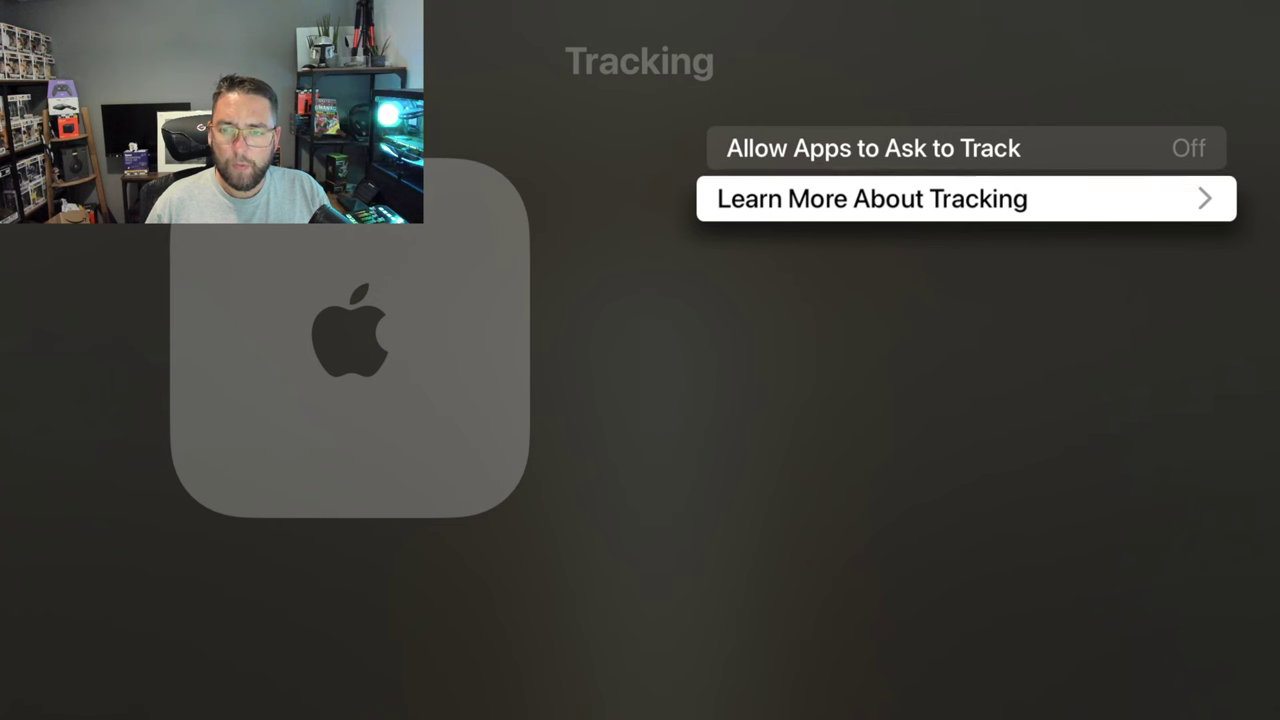
key(Up)
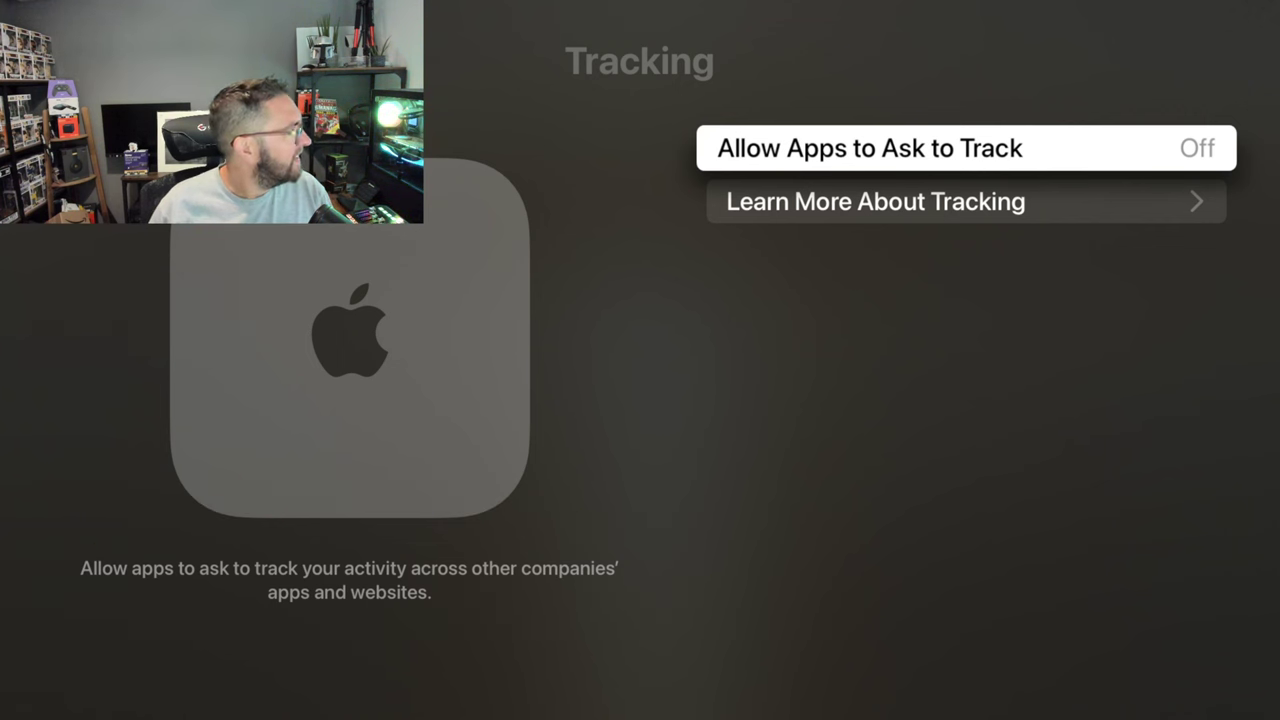
key(Escape)
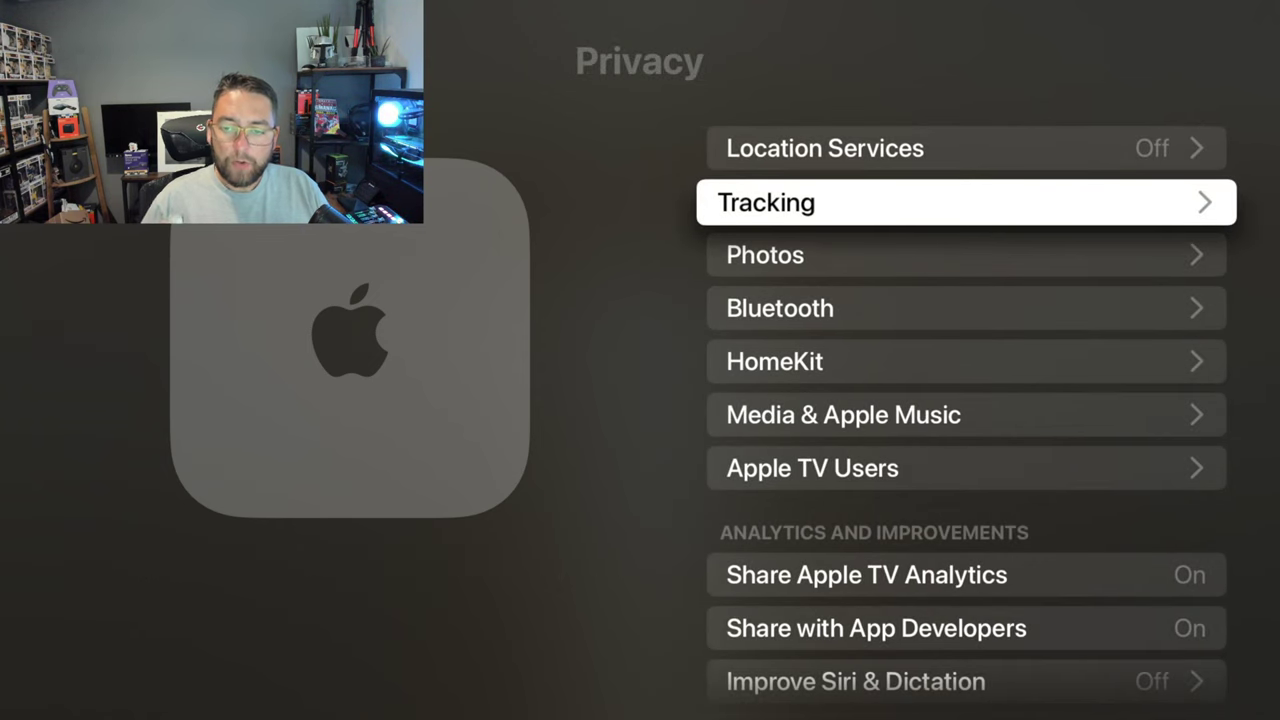
- Set Share Apple TV Analytics to Don't Send under Analytics and Improvements
key(Down)
key(Down)
key(Down)
key(Down)
key(Down)
key(Down)
key(Down)
key(Down)
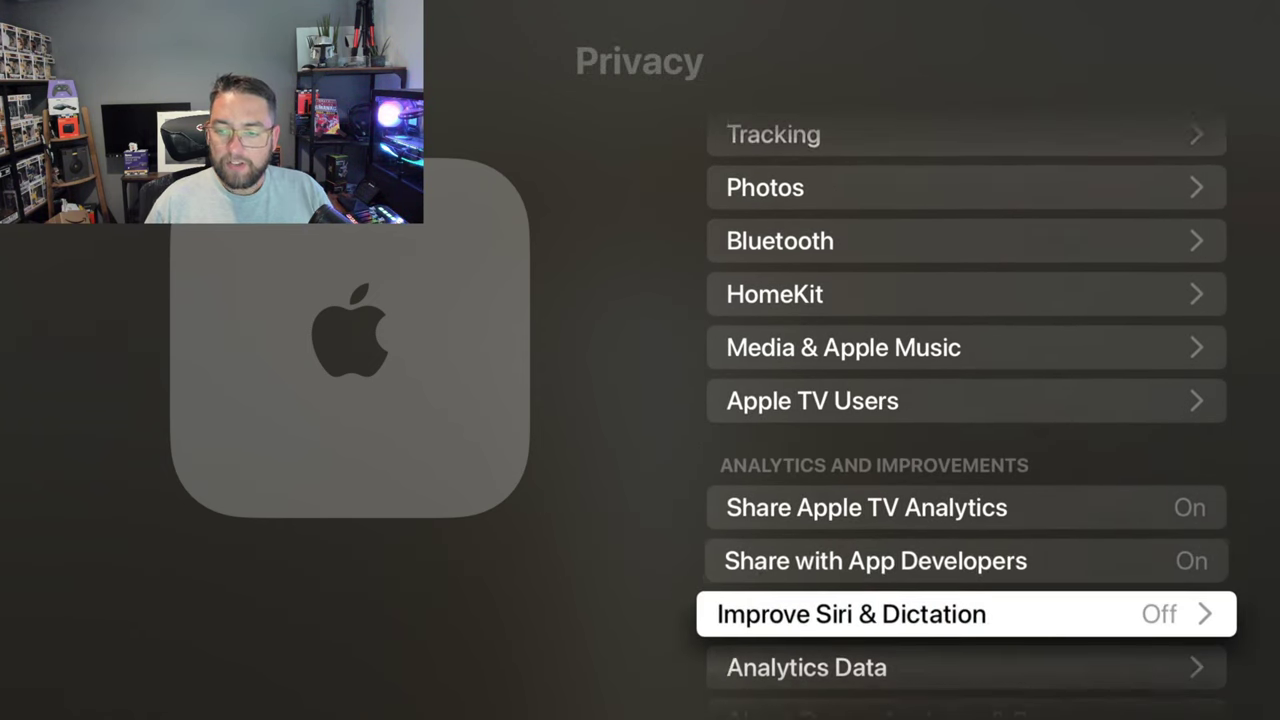
key(Up)
key(Up)
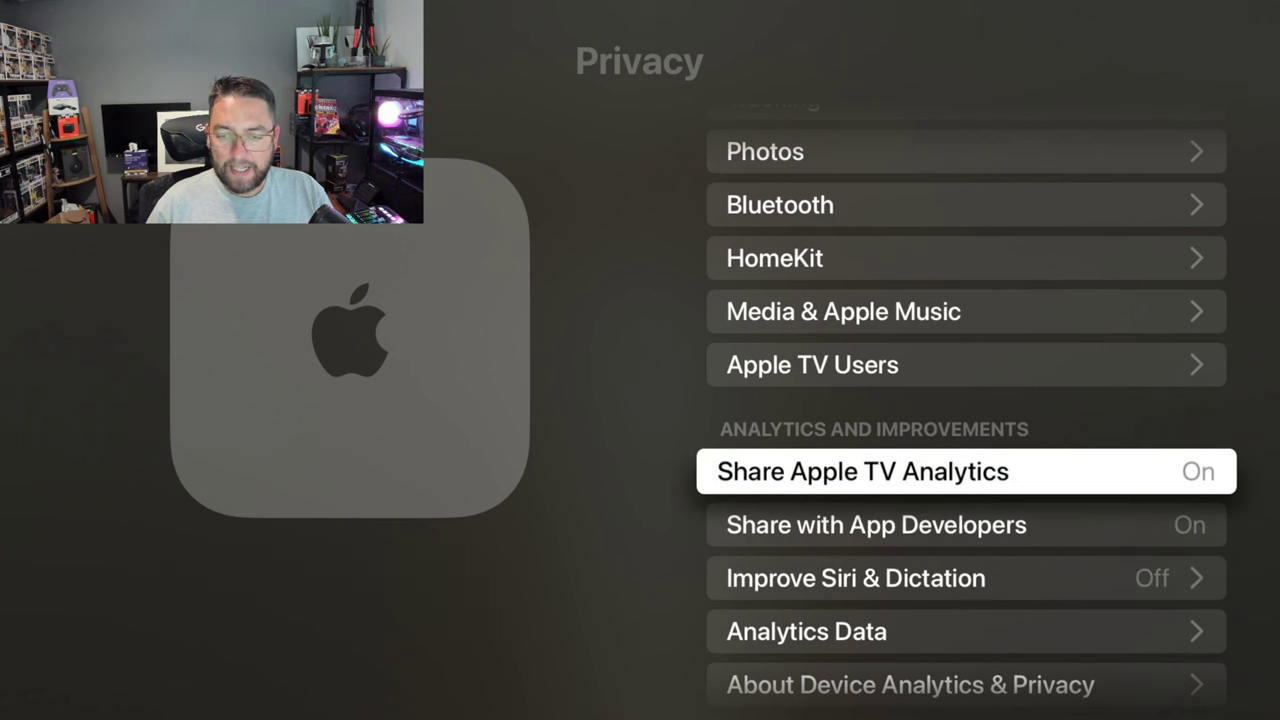
key(Return)
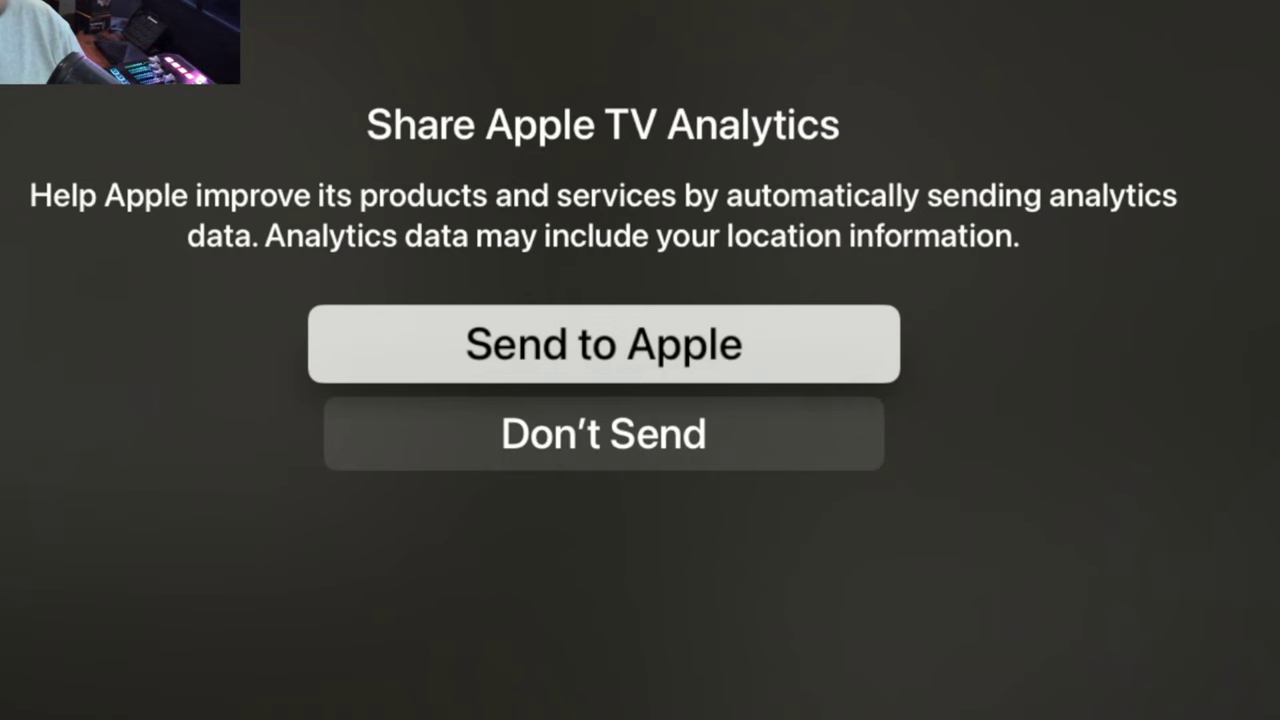
key(Down)
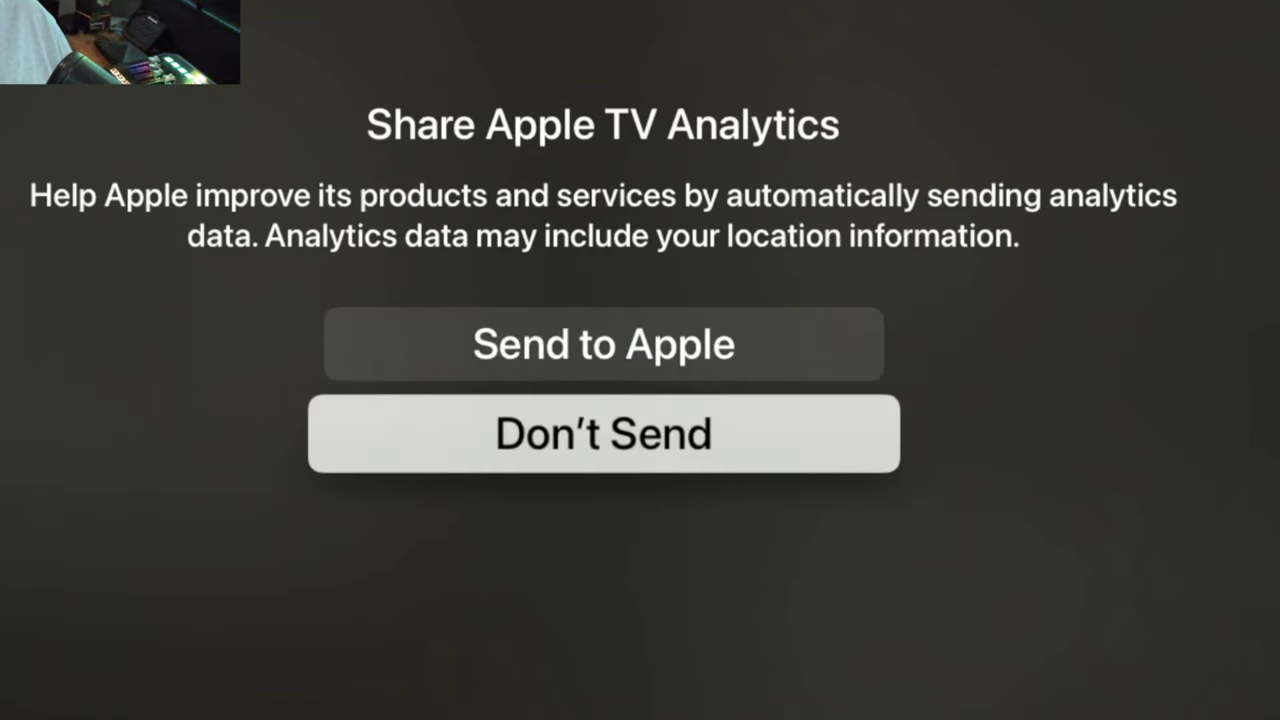
key(Return)
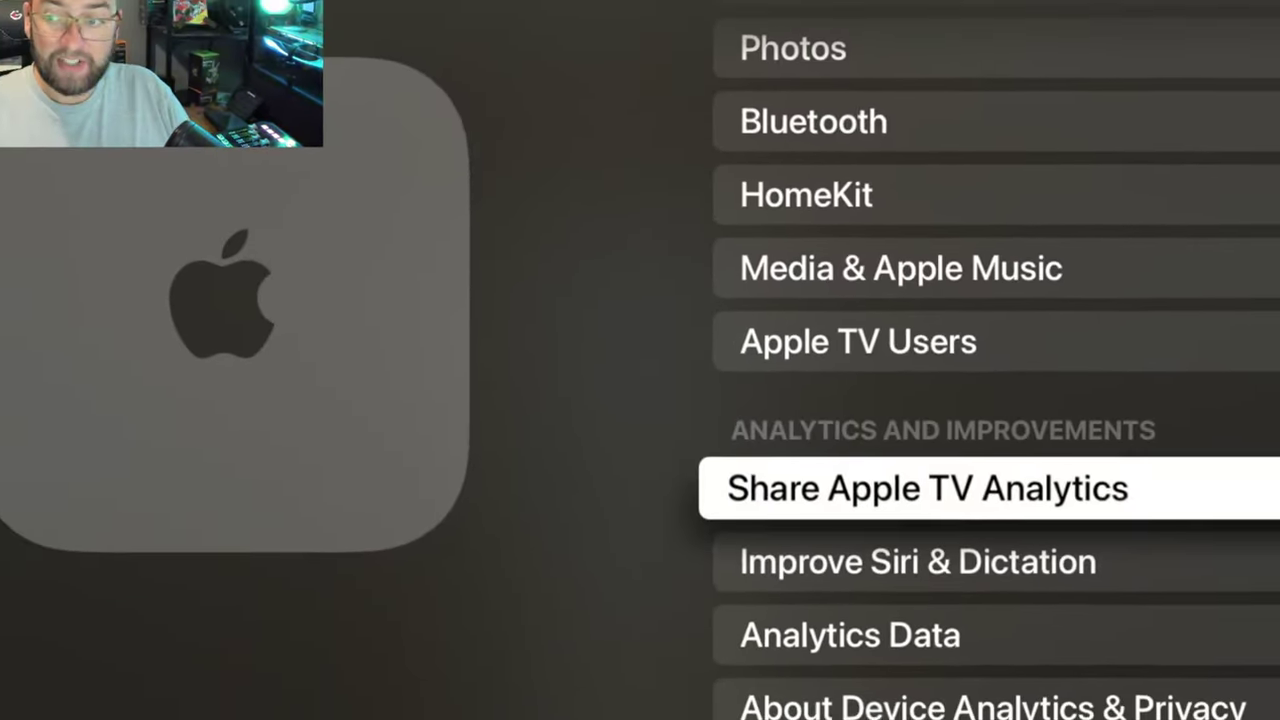
- Examine the files stored under Analytics Data and return to the Privacy settings
key(Down)
key(Down)
key(Down)
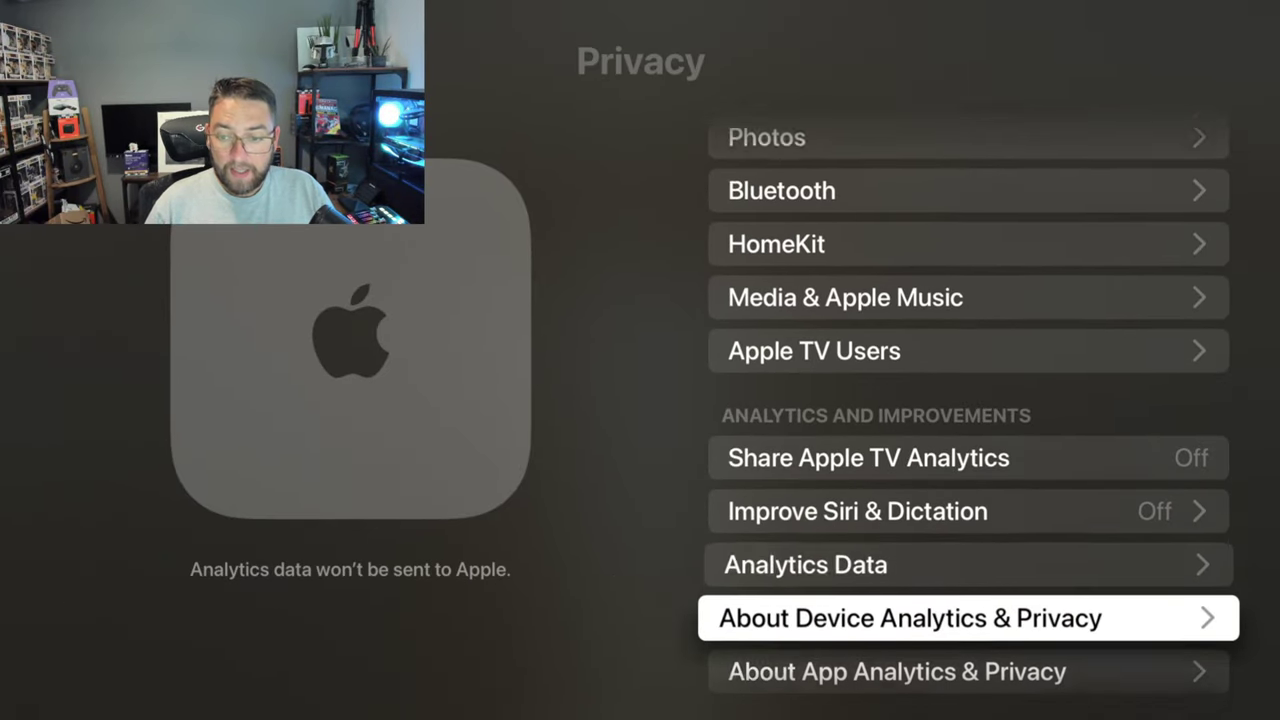
key(Up)
key(Return)
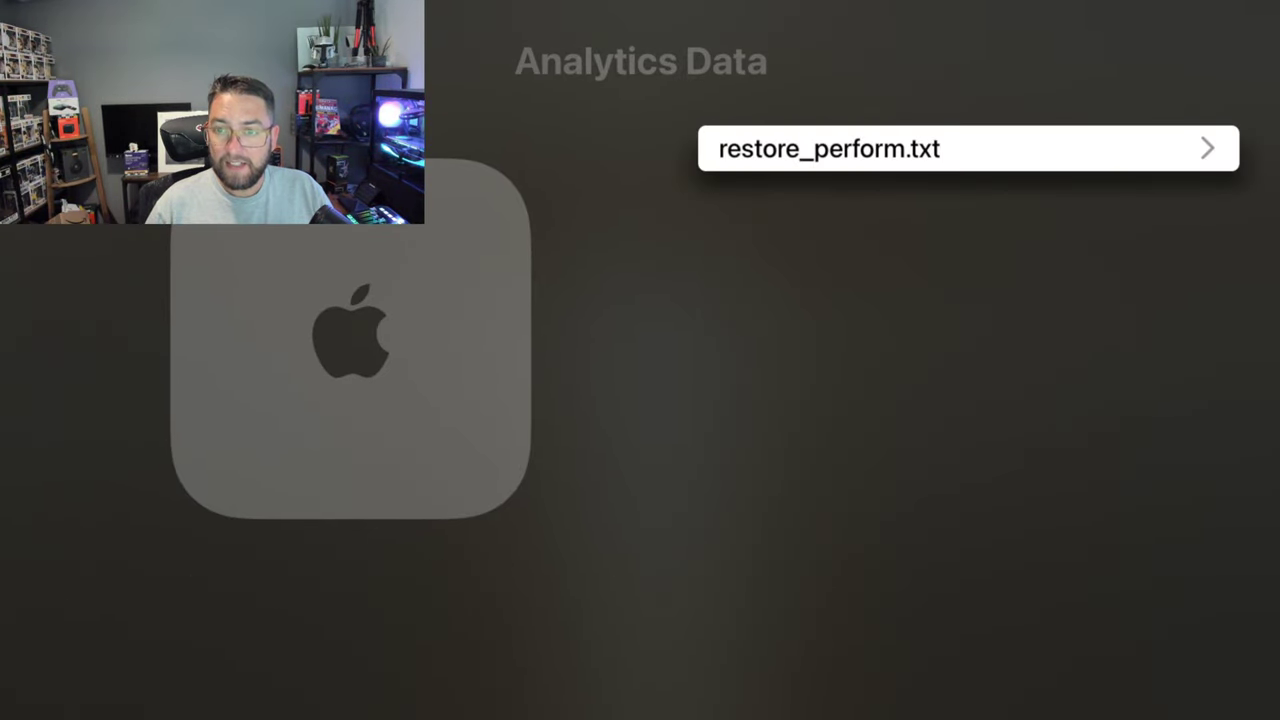
key(Escape)
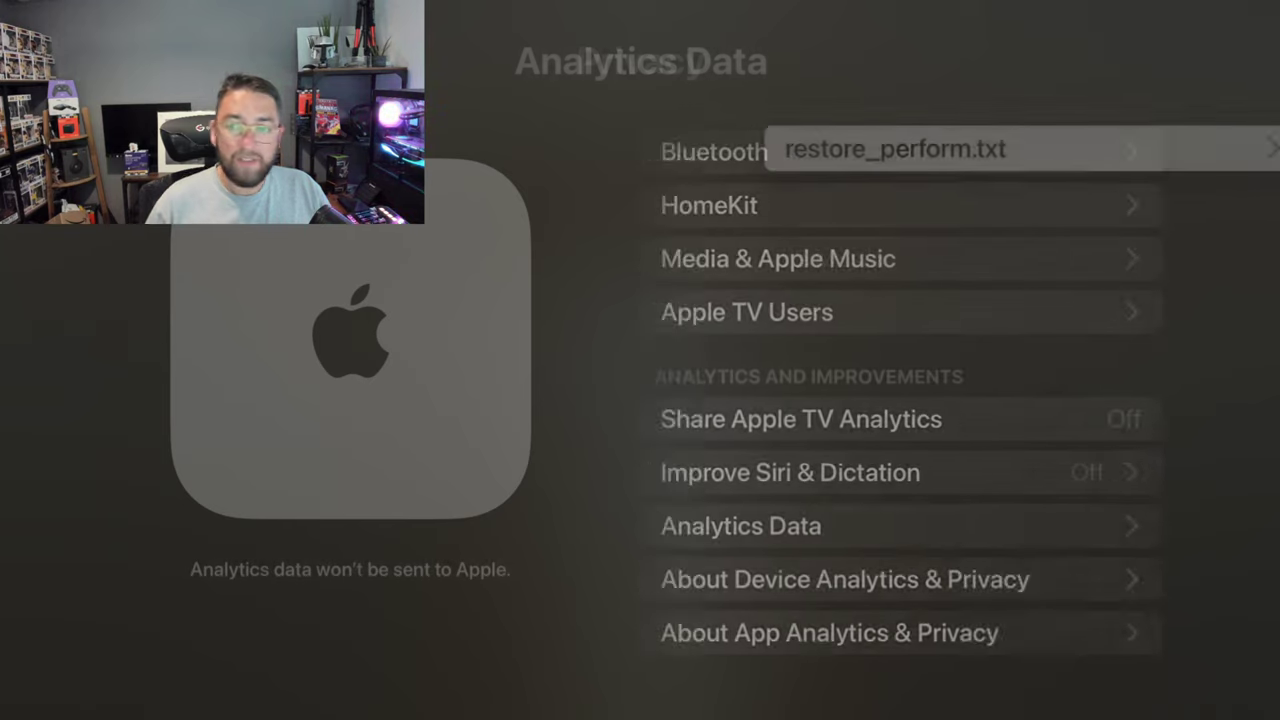
- Read the About Device Analytics & Privacy information, and go back to the General settings
key(Down)
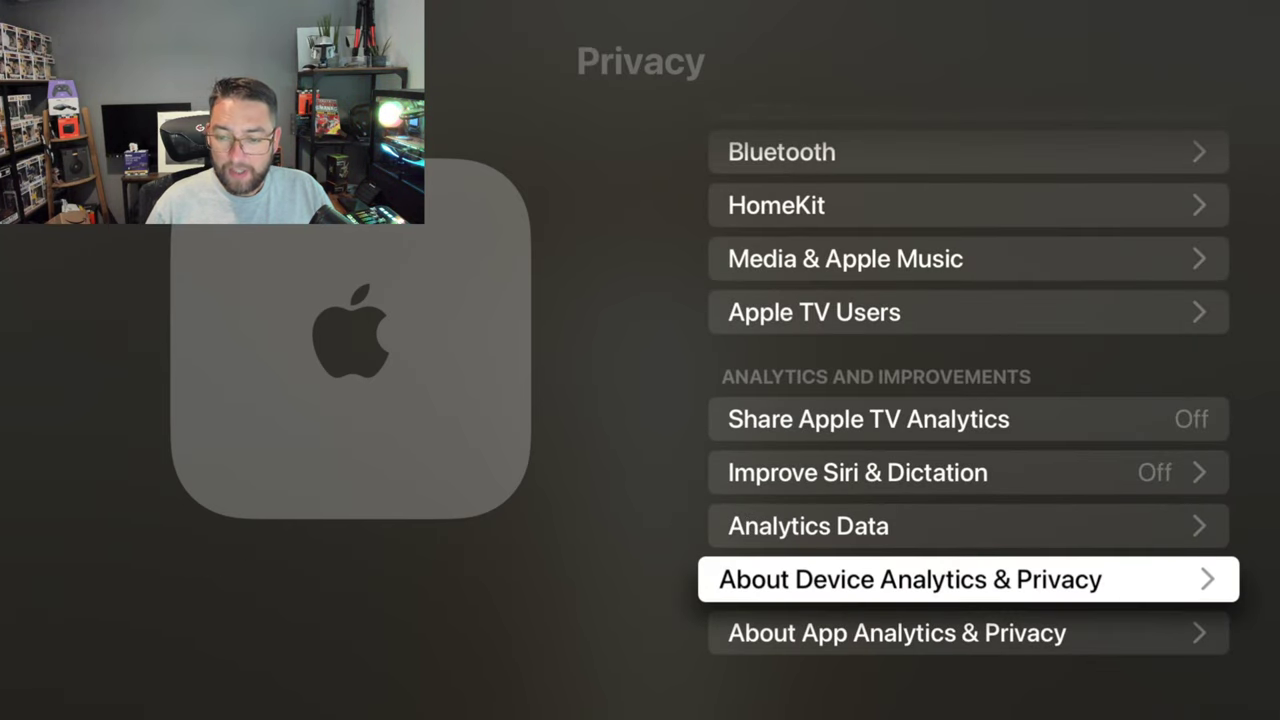
key(Down)
key(Up)
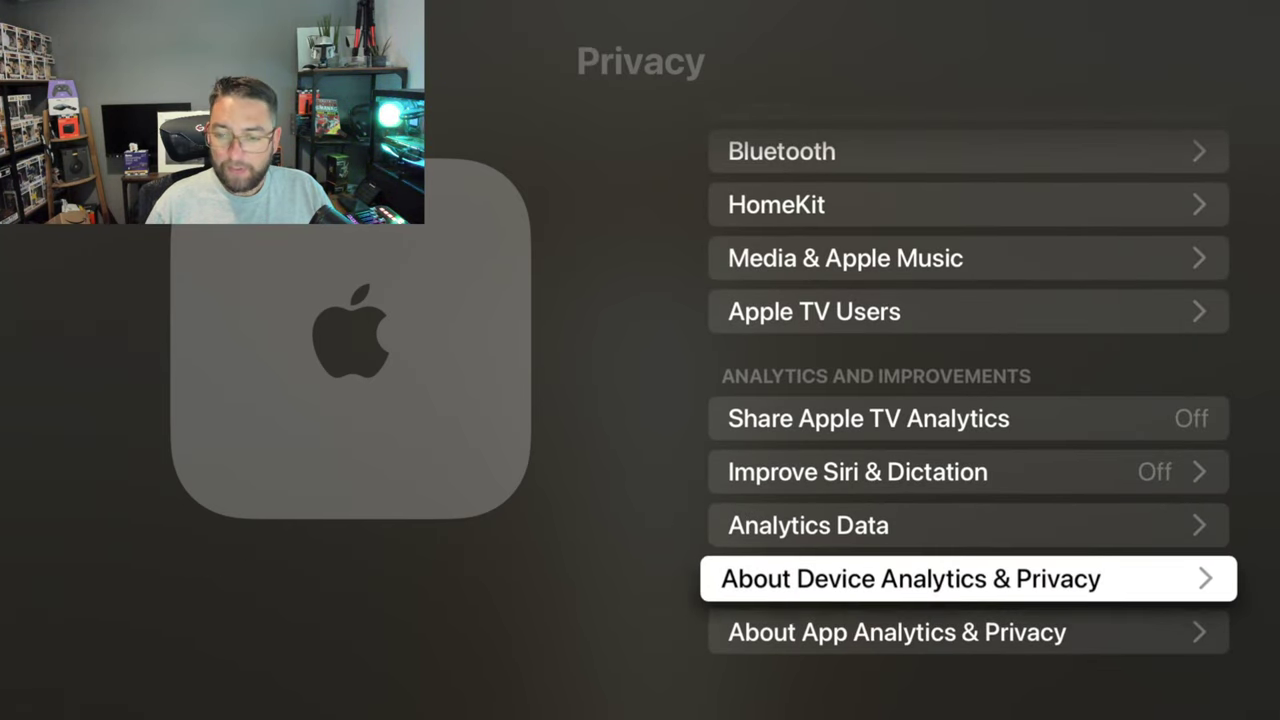
key(Return)
key(Down)
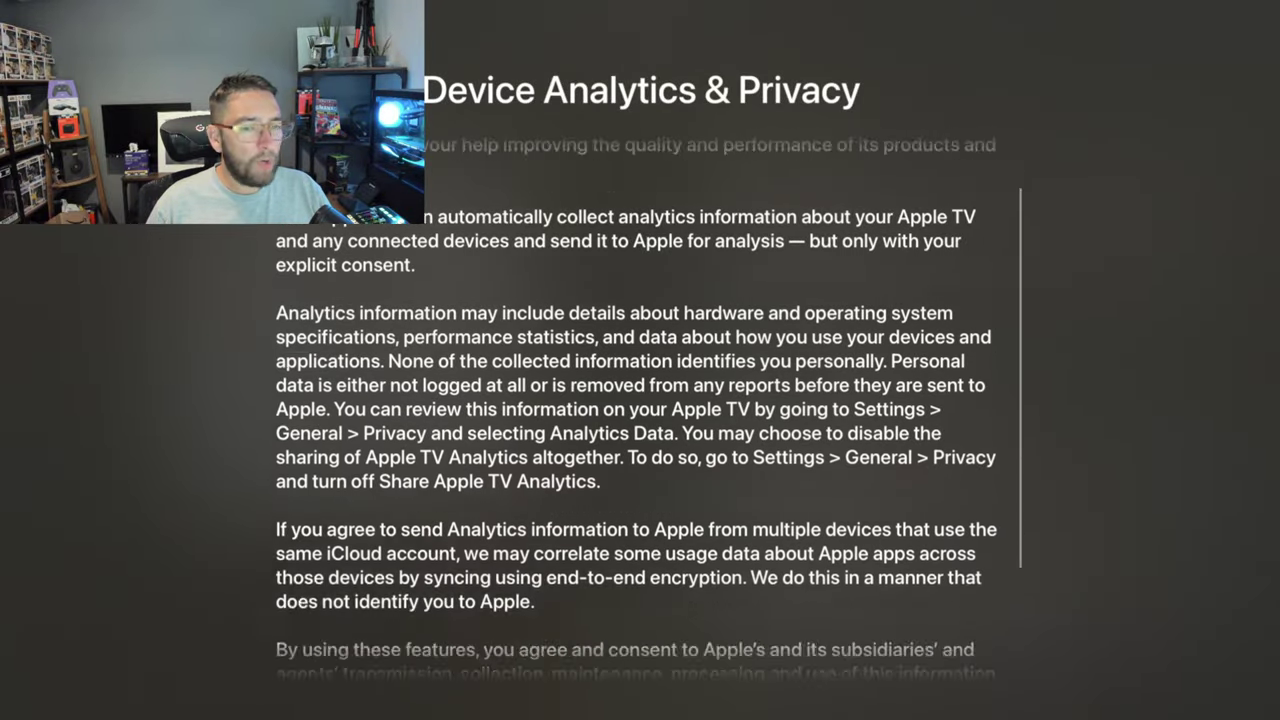
key(Up)
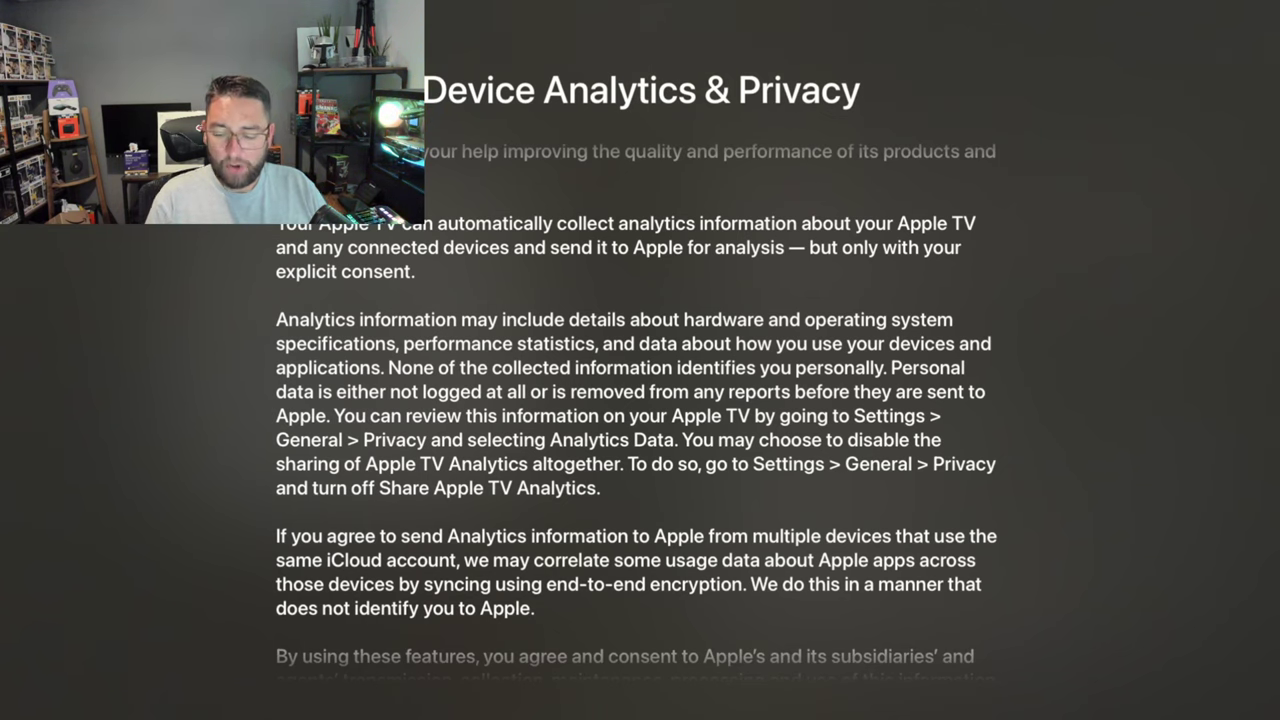
key(Escape)
key(Down)
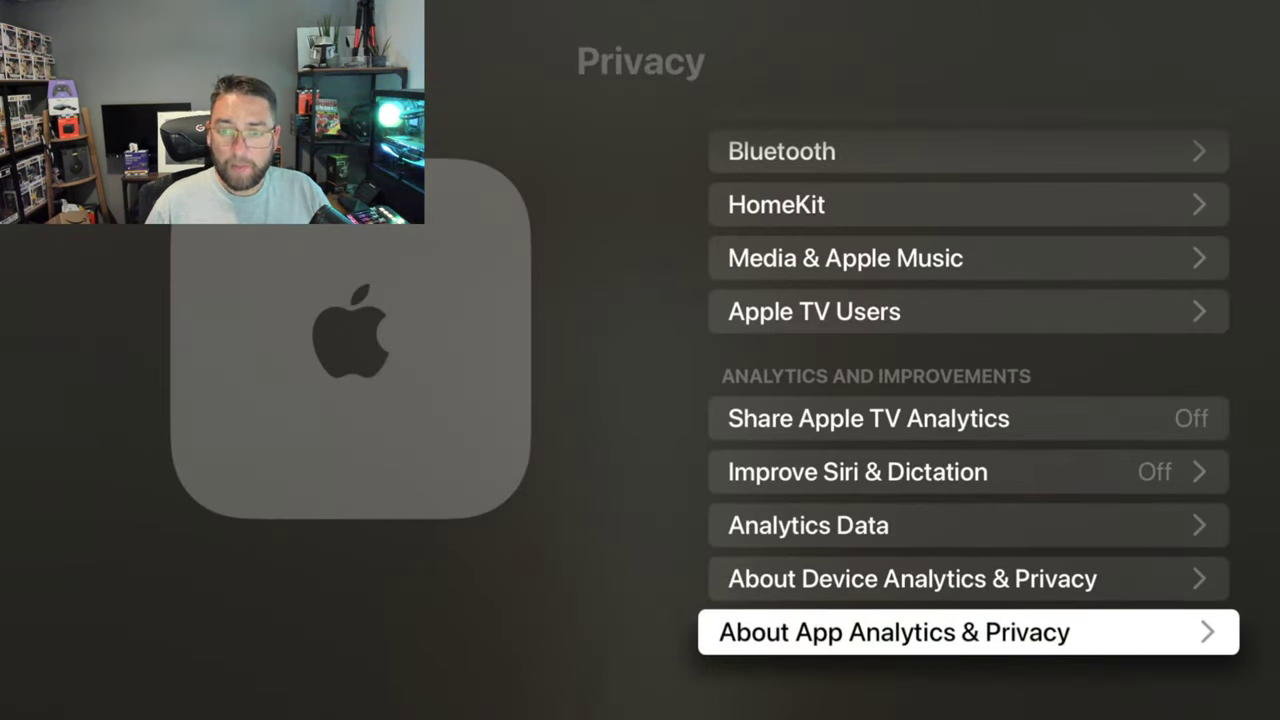
key(Escape)
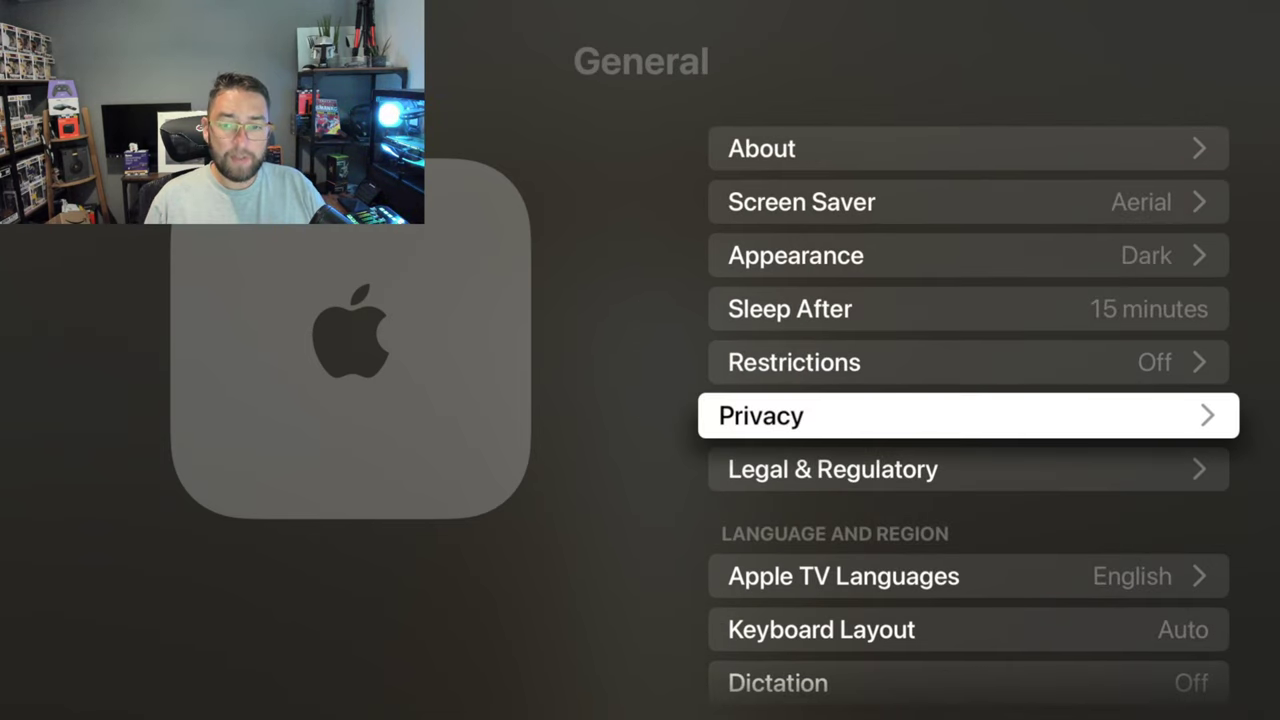
- Open the Screen Saver settings from the General list
key(Up)
key(Up)
key(Up)
key(Up)
key(Up)
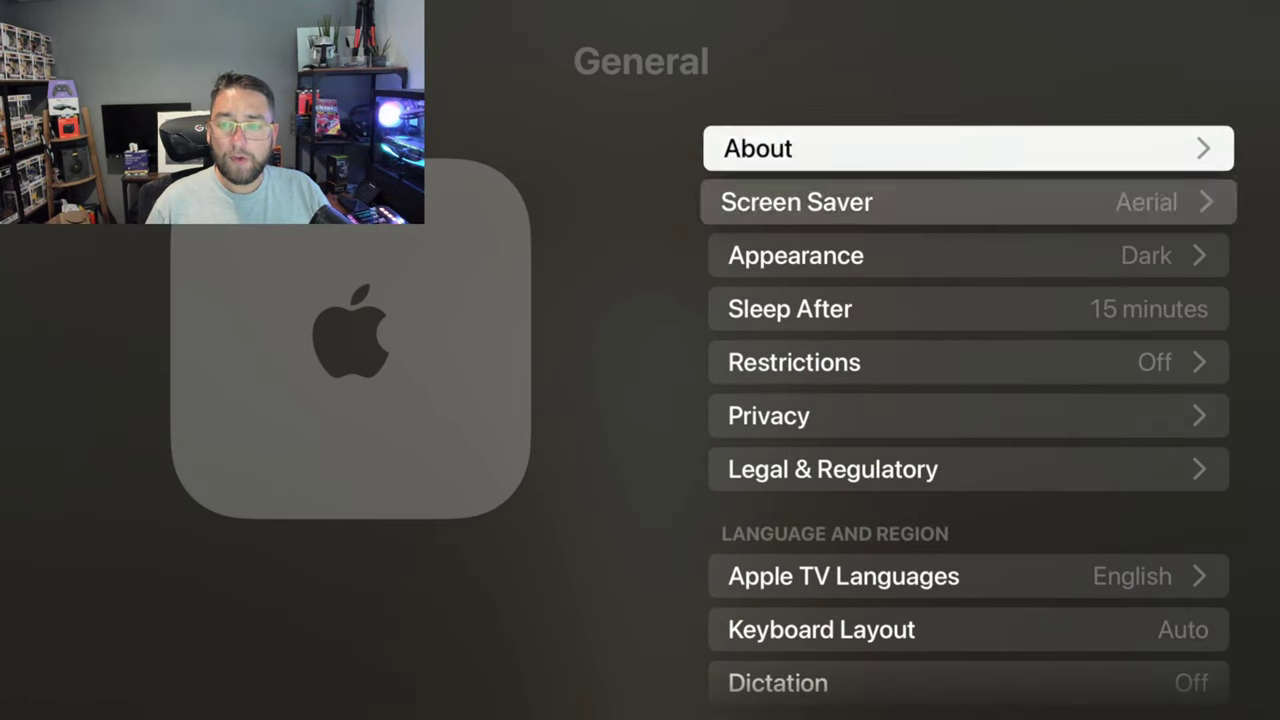
key(Down)
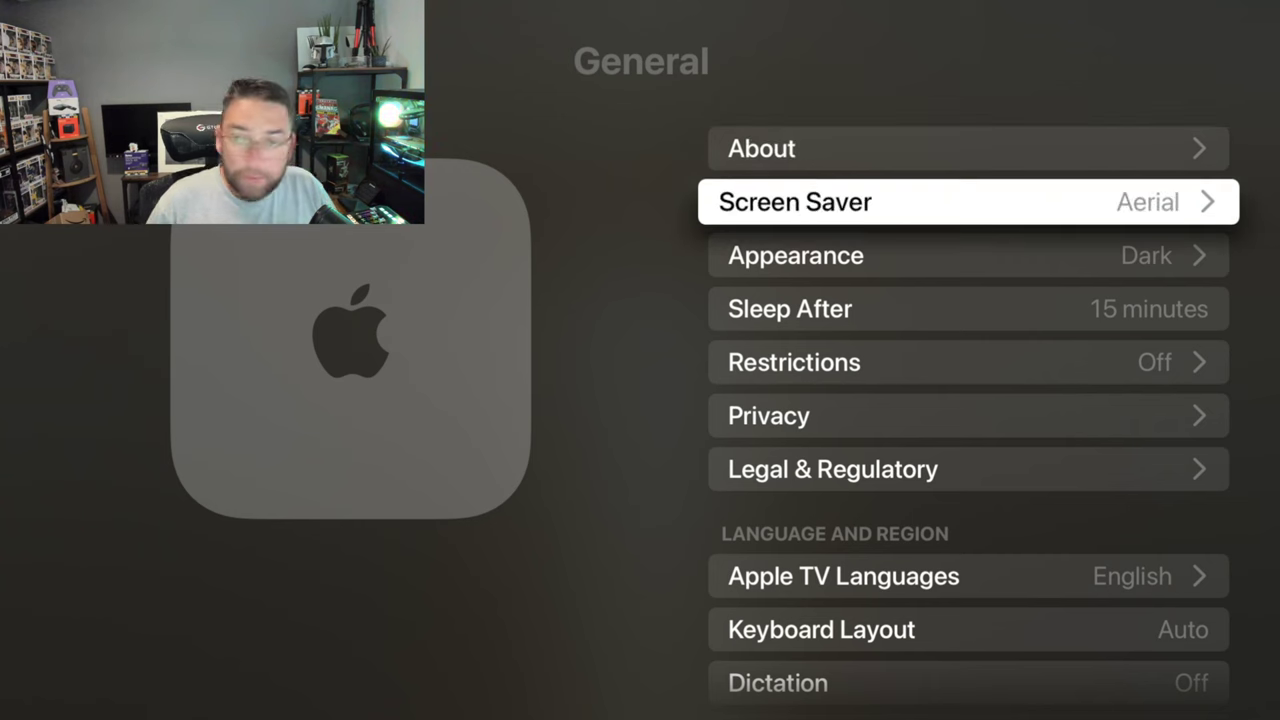
key(Return)
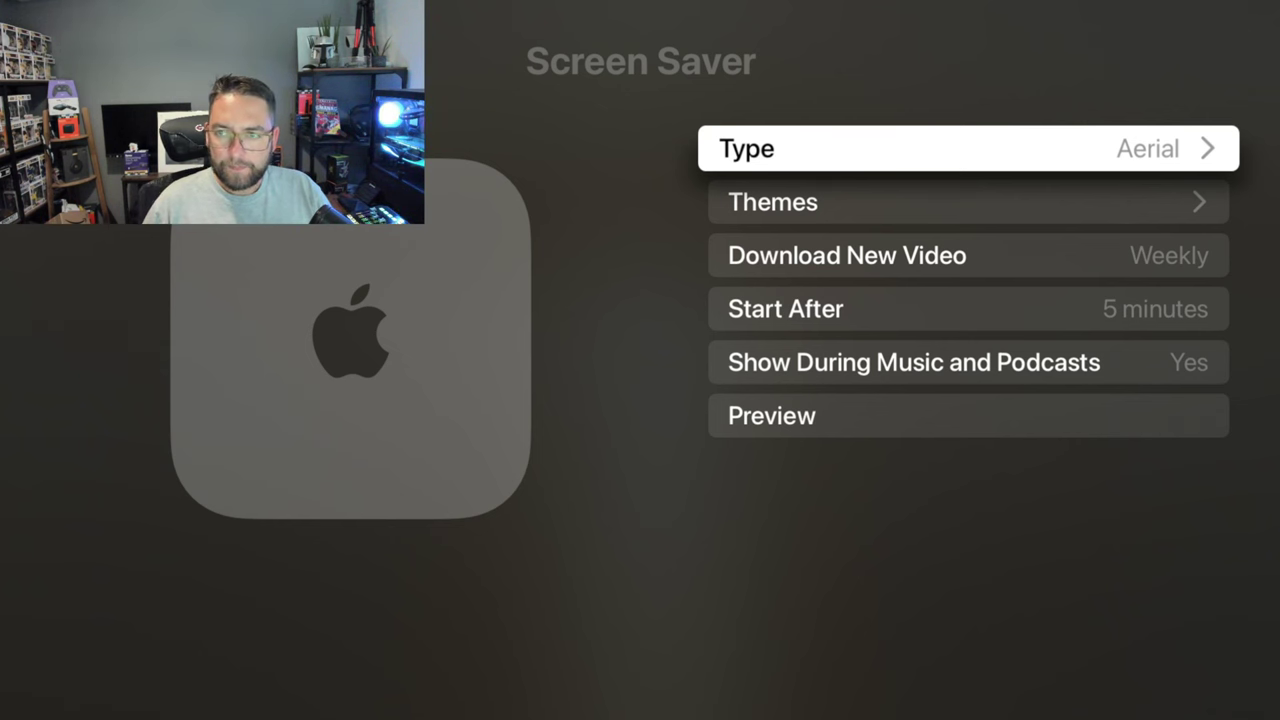
- Set the screen saver's Start After option to Never
key(Return)
key(Escape)
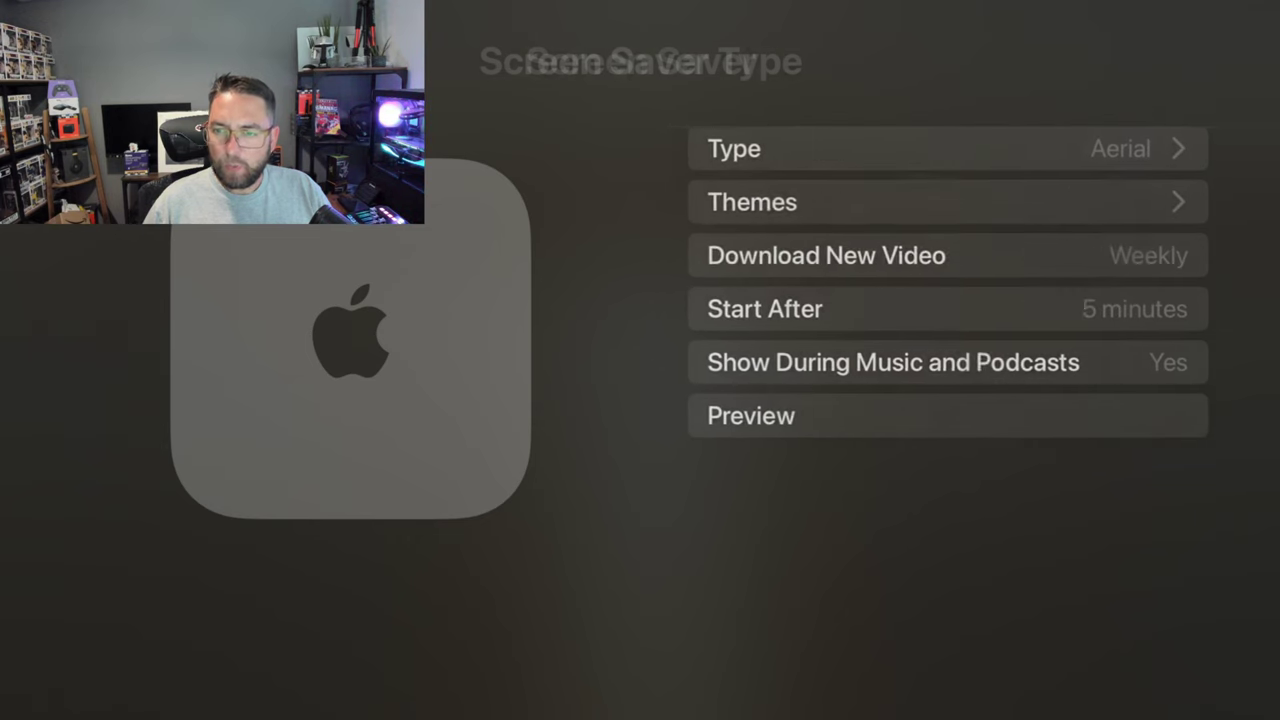
key(Down)
key(Down)
key(Down)
key(Return)
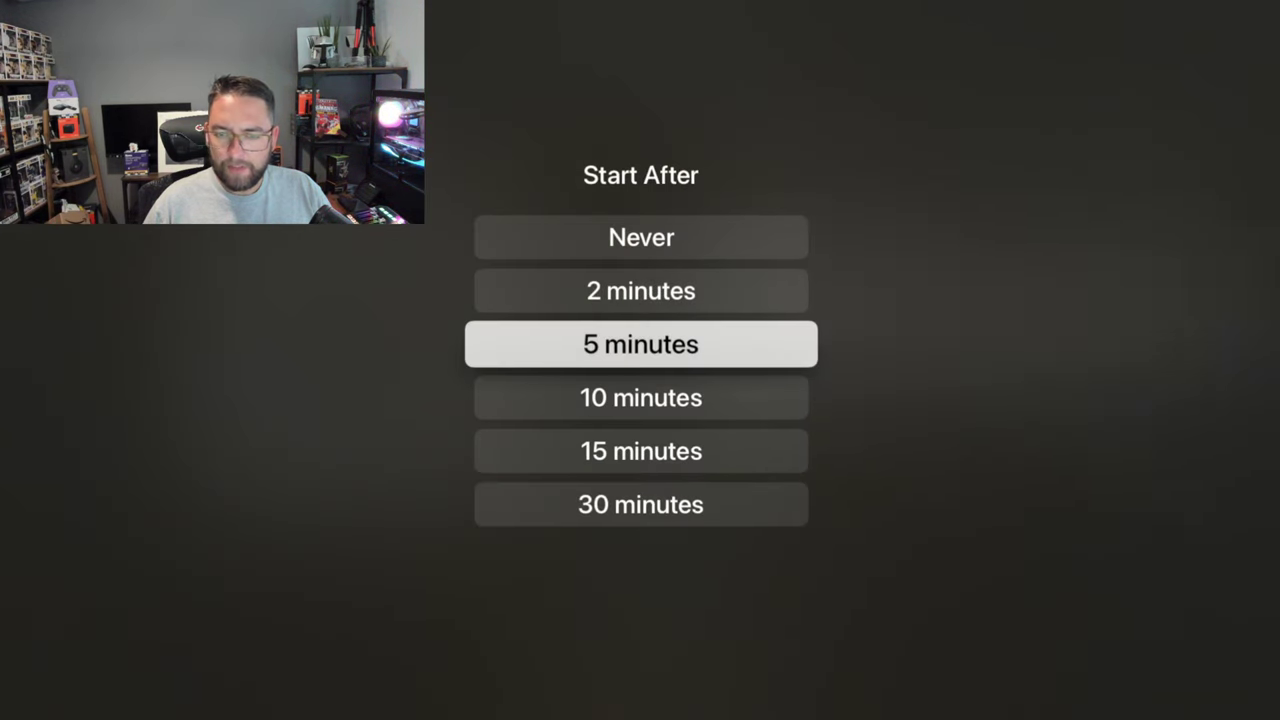
key(Up)
key(Up)
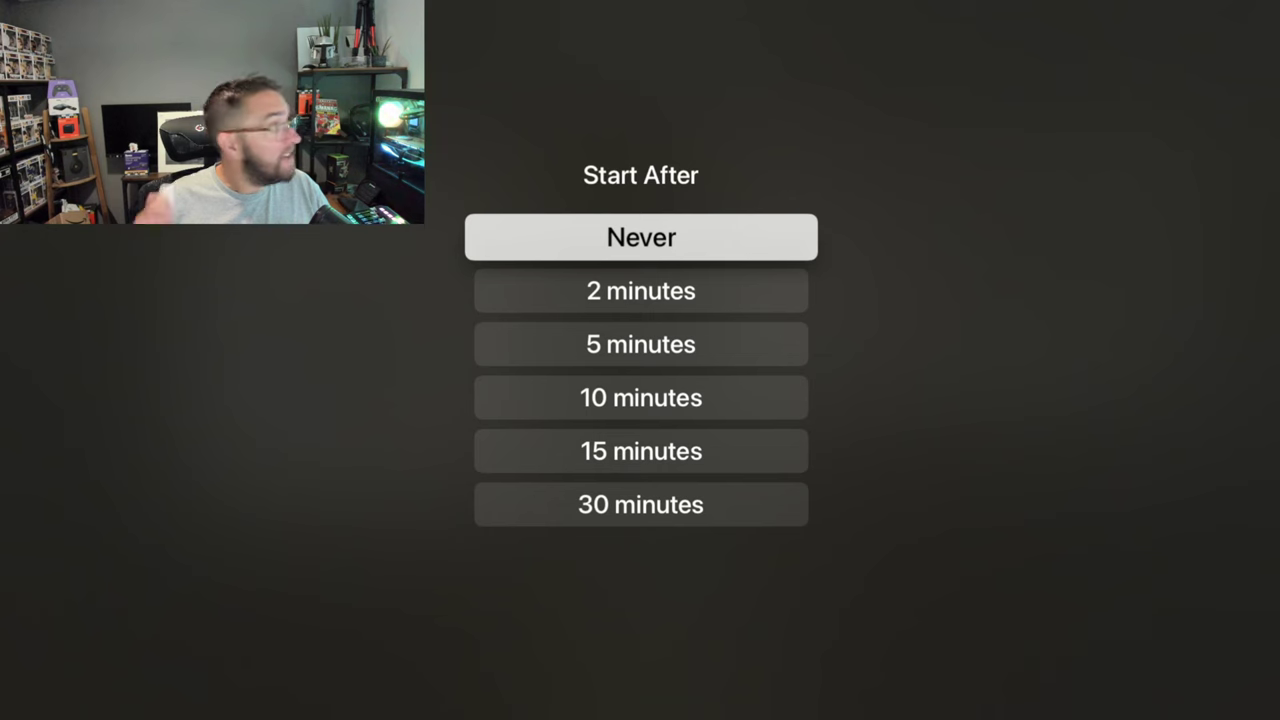
key(Return)
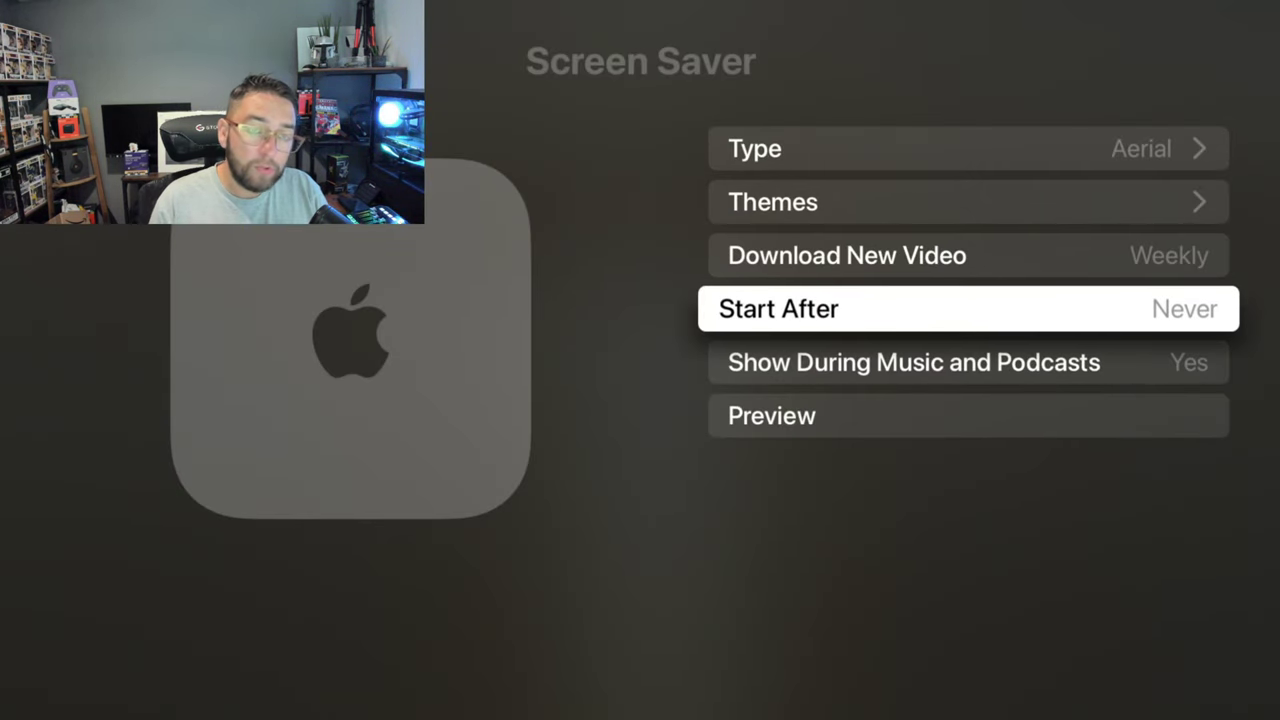
- Leave the Screen Saver settings, check the Light, Dark and Automatic appearance options, and return to the General settings
key(Down)
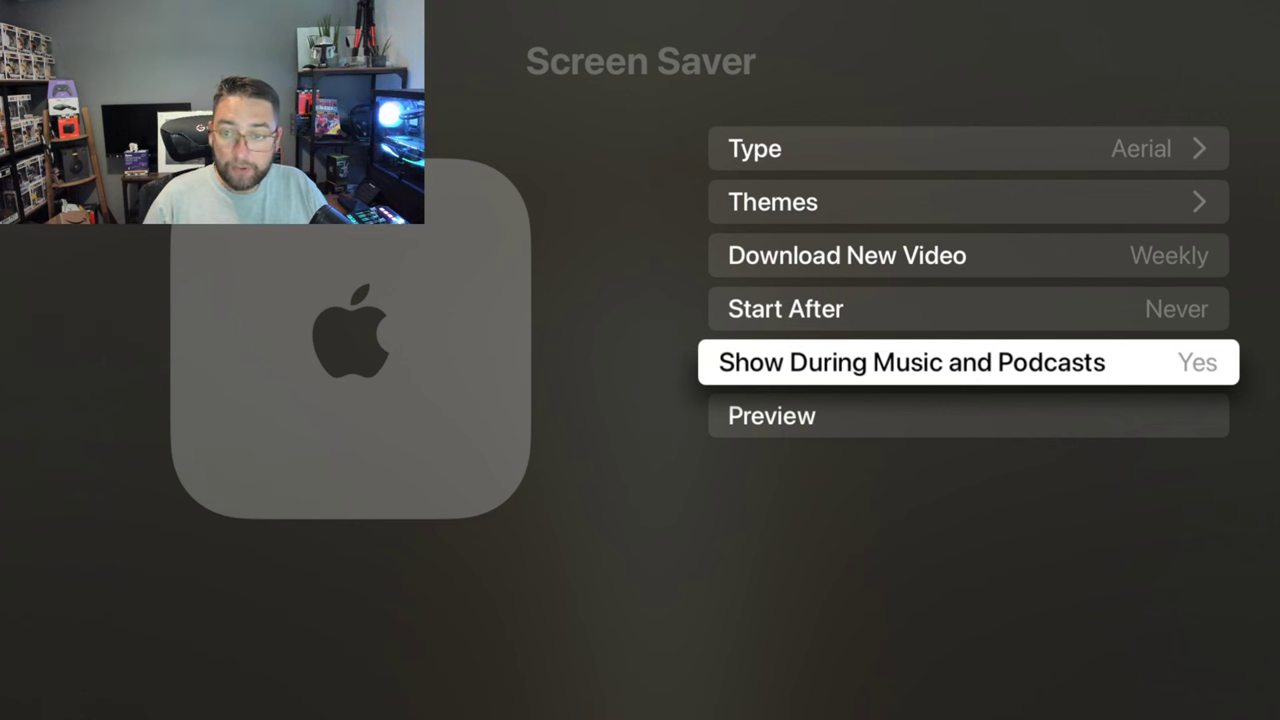
key(Escape)
key(Down)
key(Return)
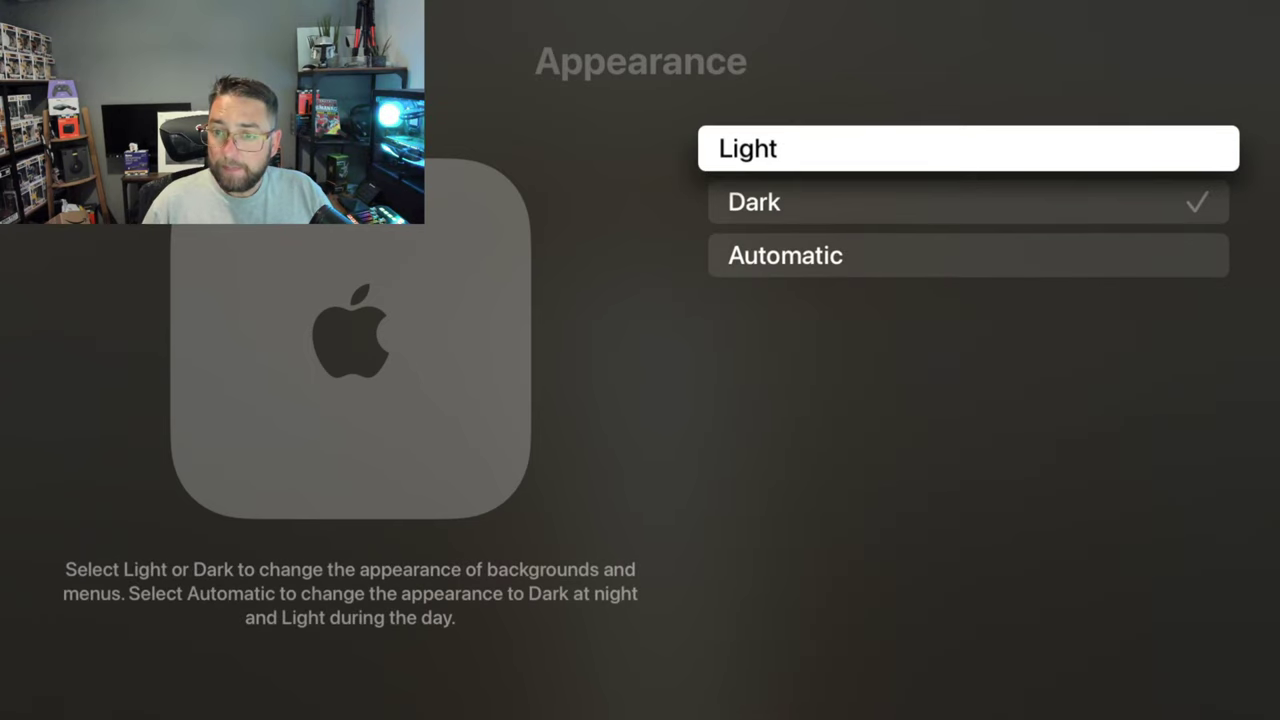
key(Down)
key(Escape)
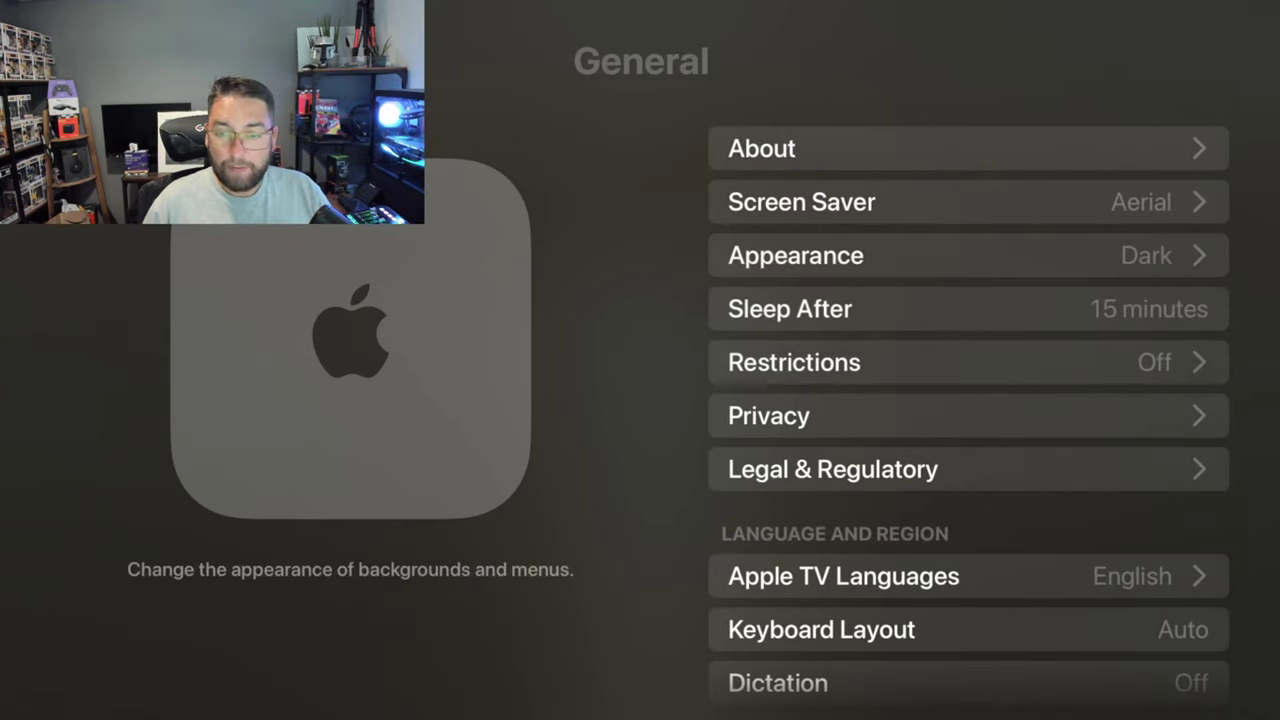
- Set Sleep After to 30 minutes in the General settings
key(Down)
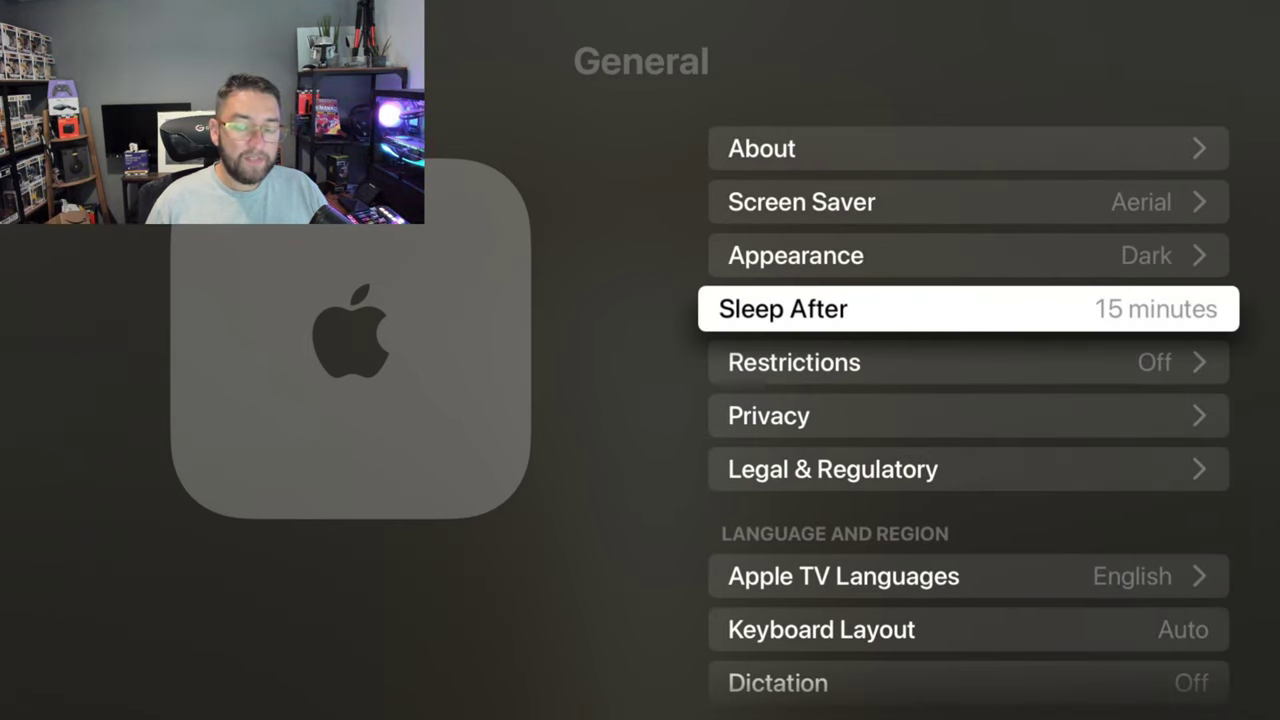
key(Return)
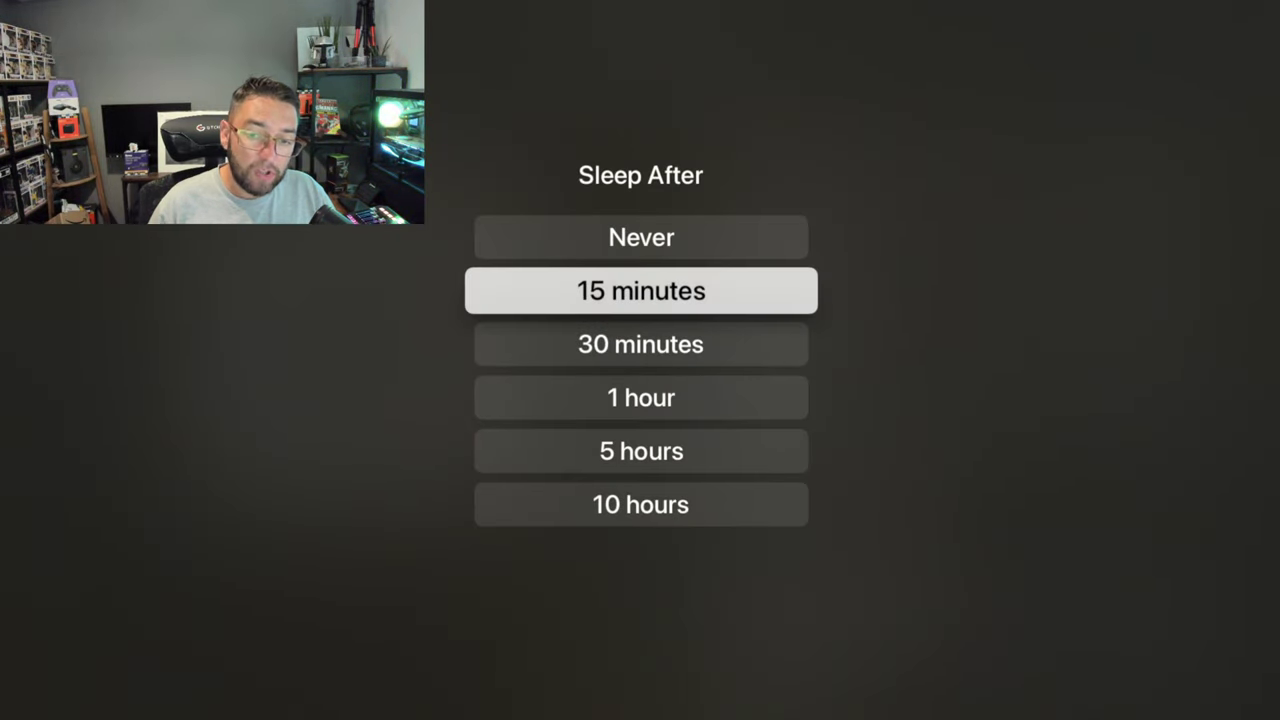
key(Down)
key(Return)
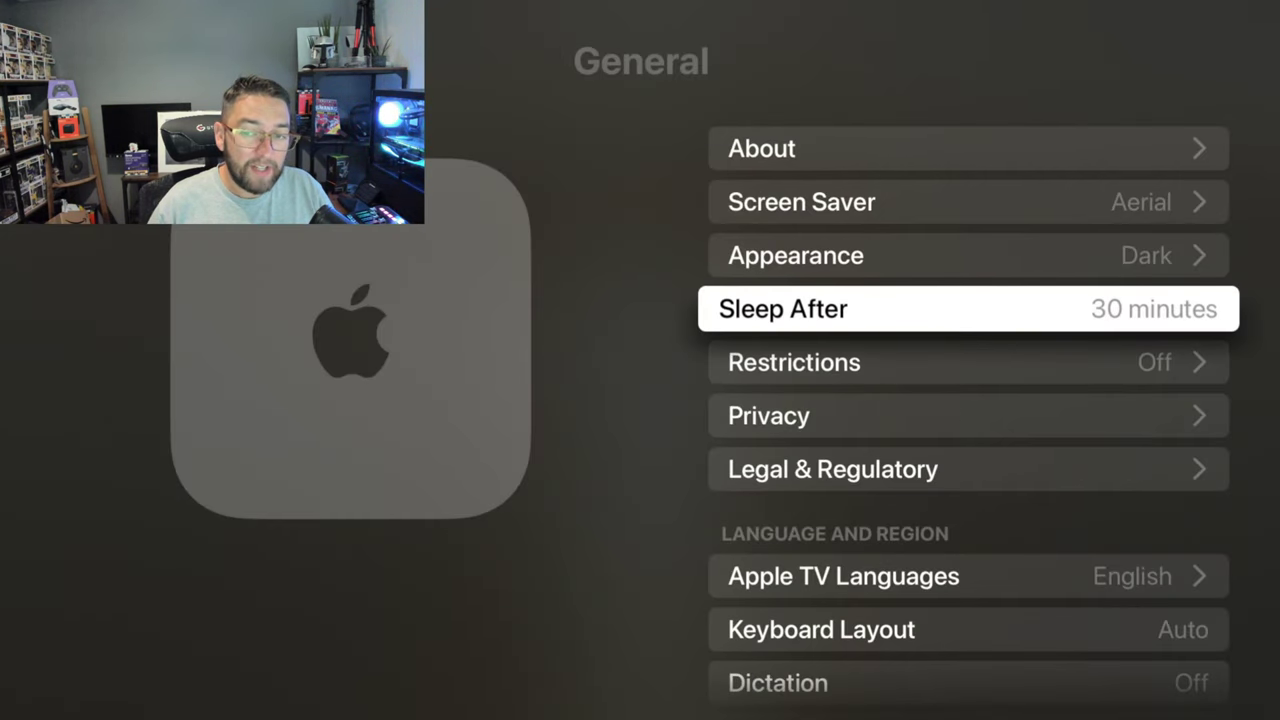
- Examine the Restrictions options for parental controls, store purchases, allowed content and Game Center, and return to the General settings
key(Down)
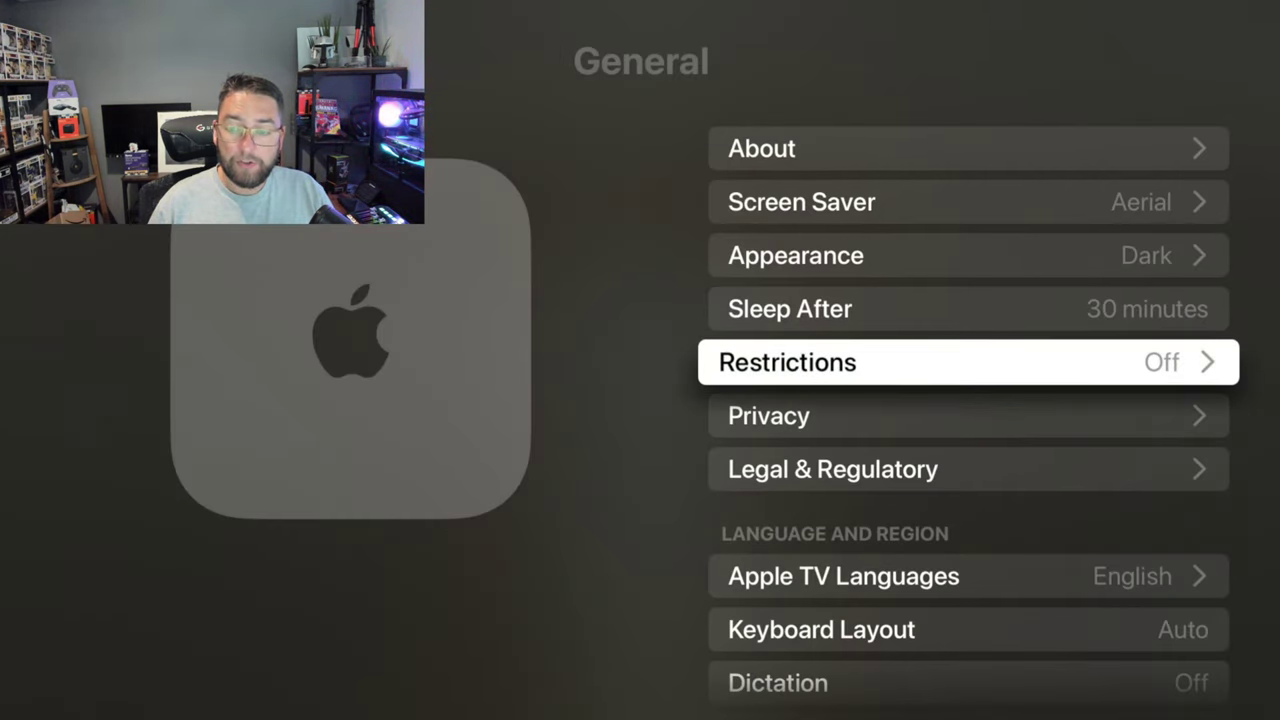
key(Return)
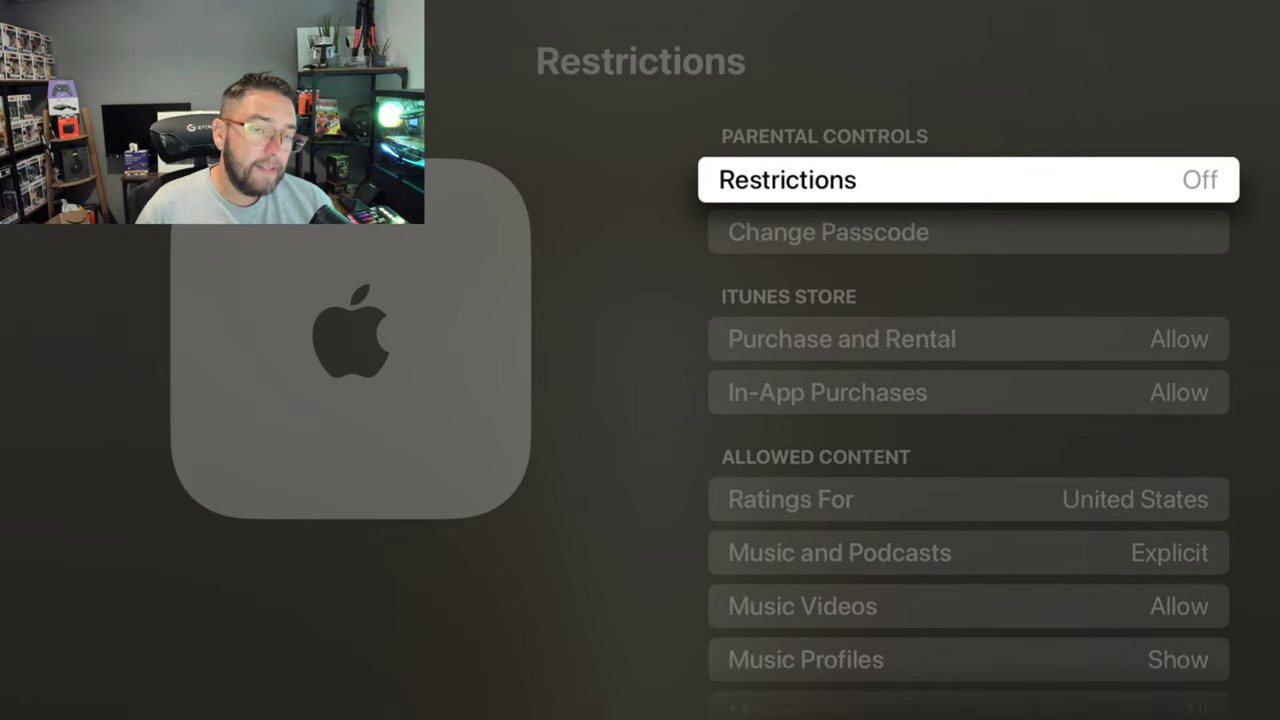
key(Down)
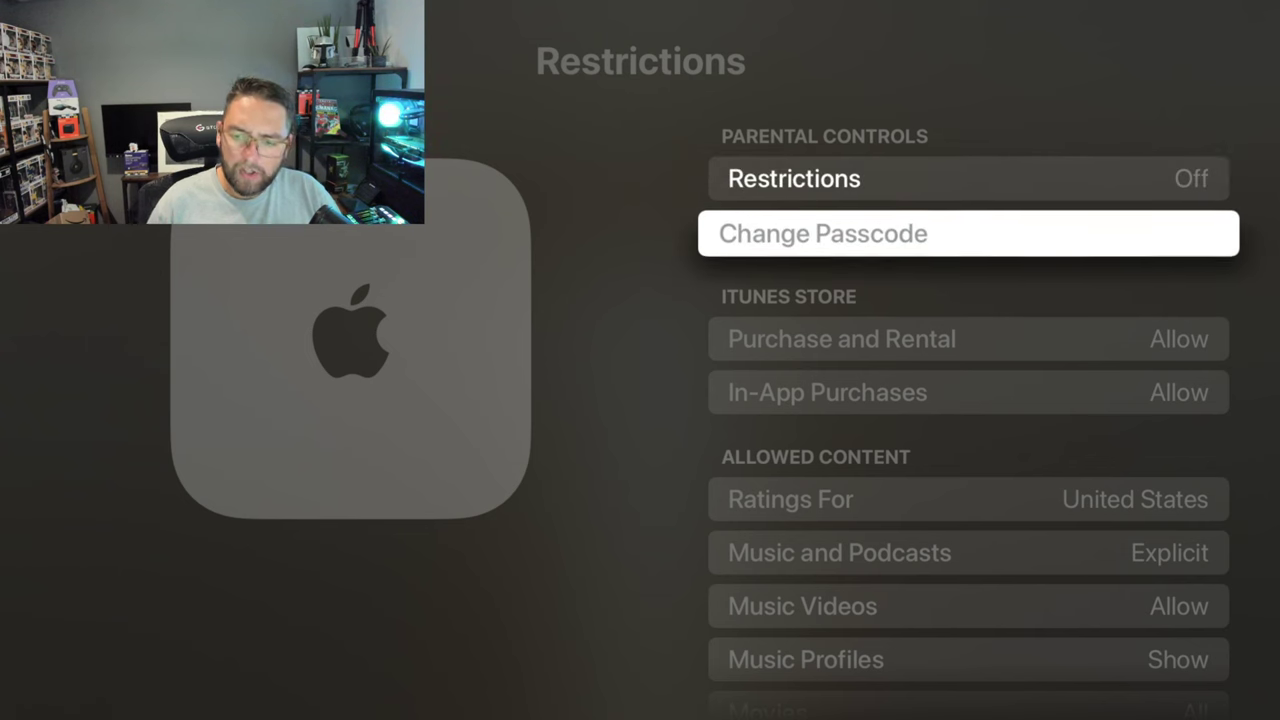
key(Down)
key(Down)
key(Down)
key(Down)
key(Down)
key(Down)
key(Down)
key(Down)
key(Down)
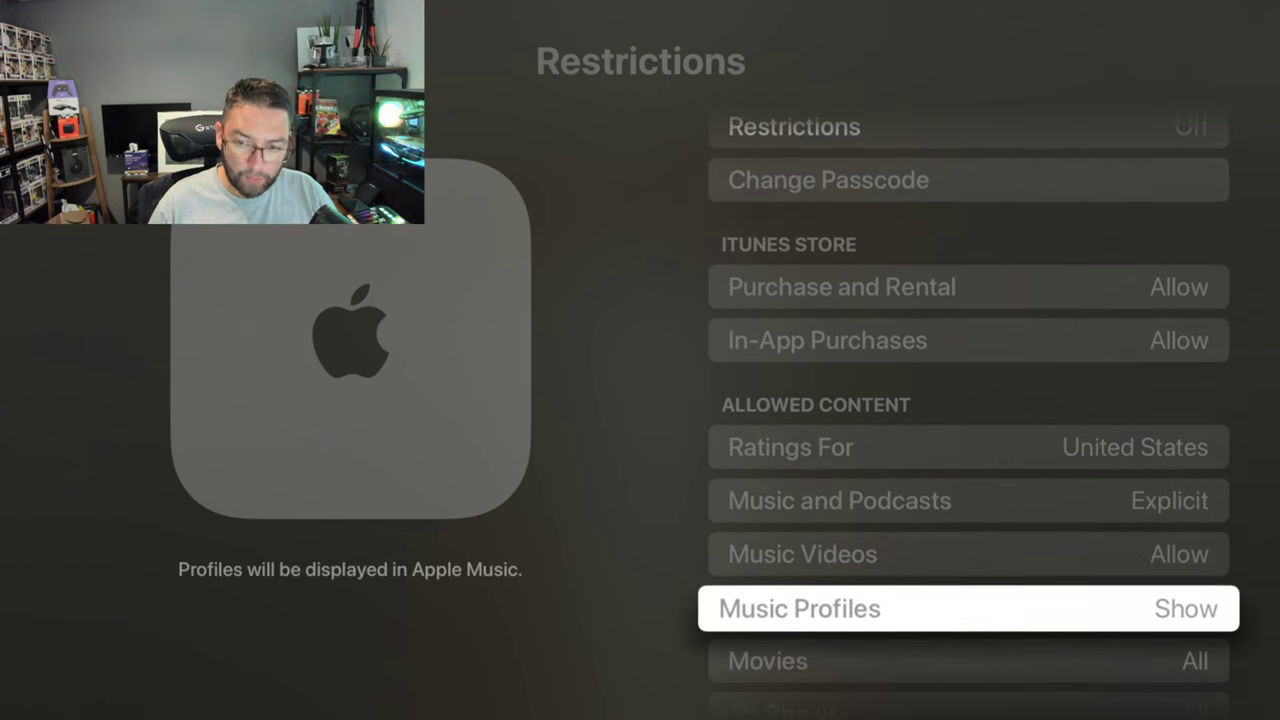
key(Down)
key(Down)
key(Down)
key(Down)
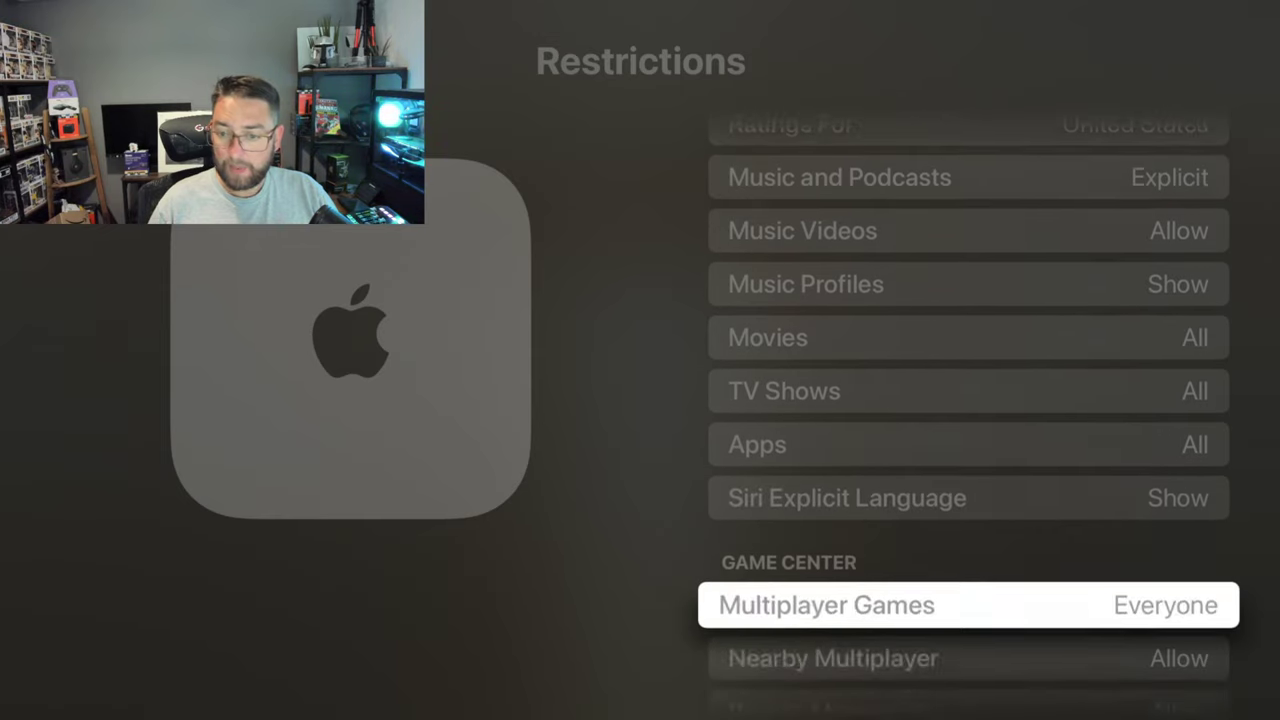
key(Escape)
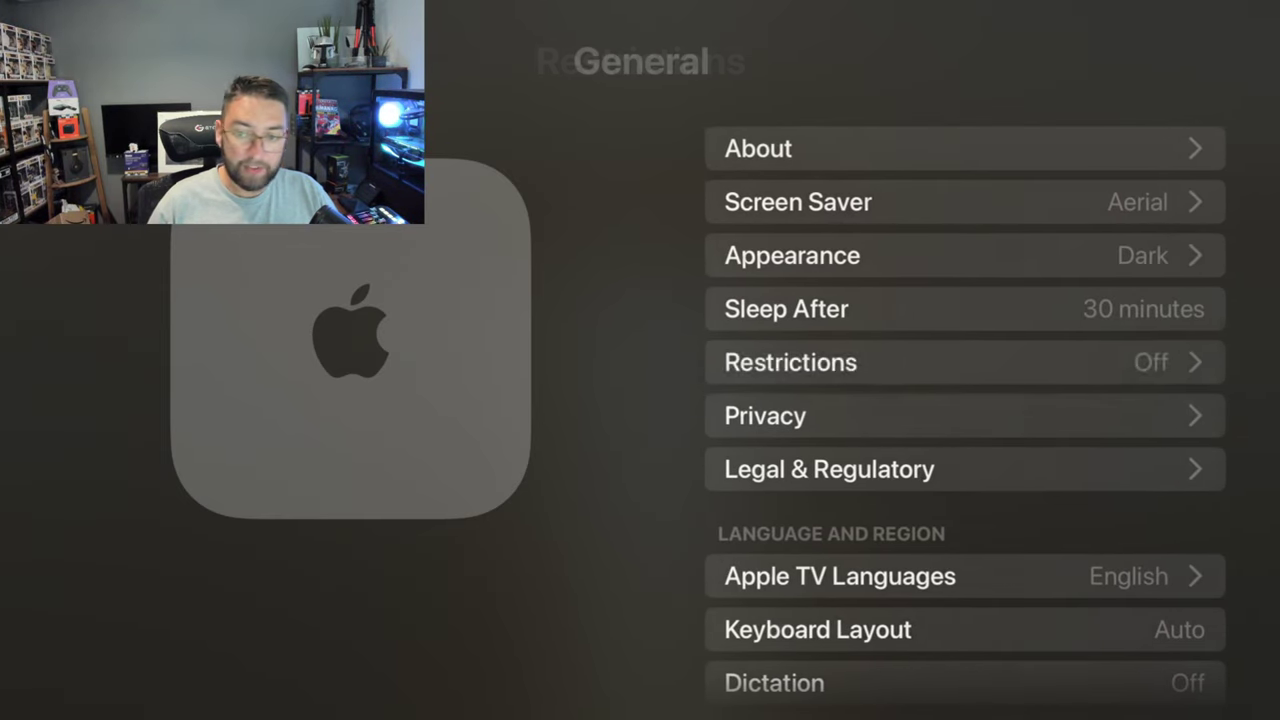
- View the Safety information under Legal & Regulatory and go back to the General settings
key(Down)
key(Down)
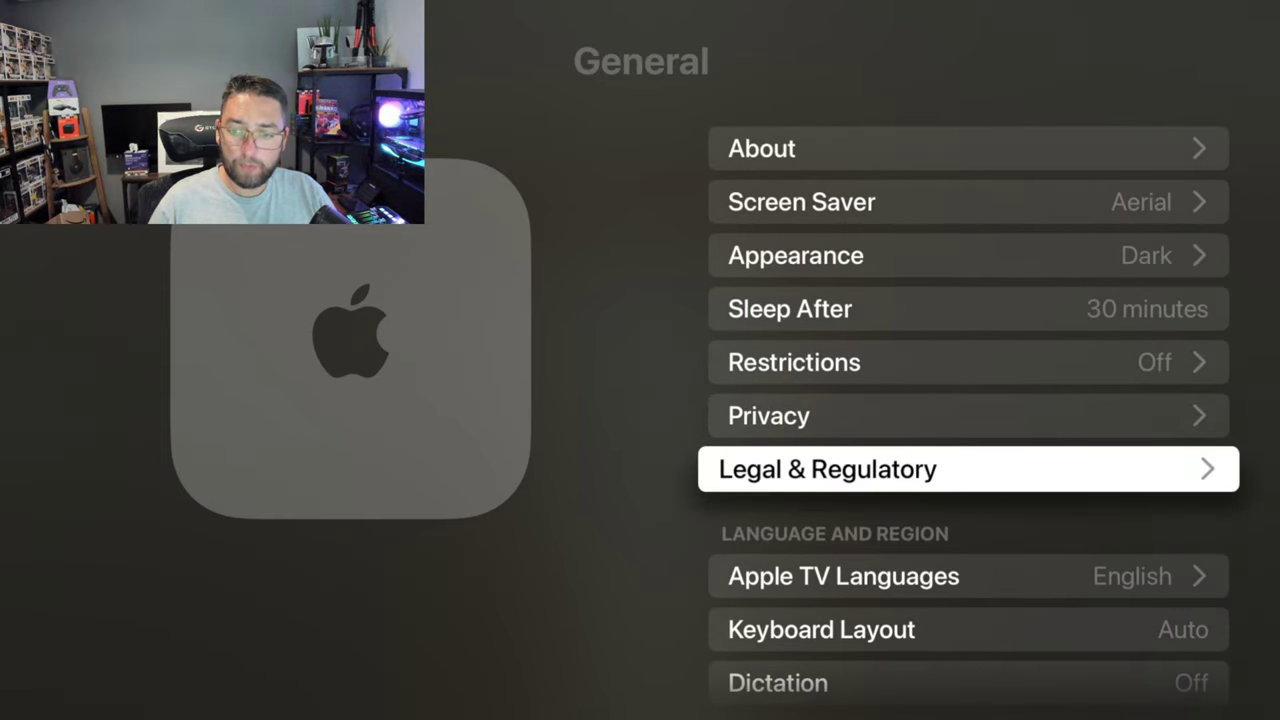
key(Return)
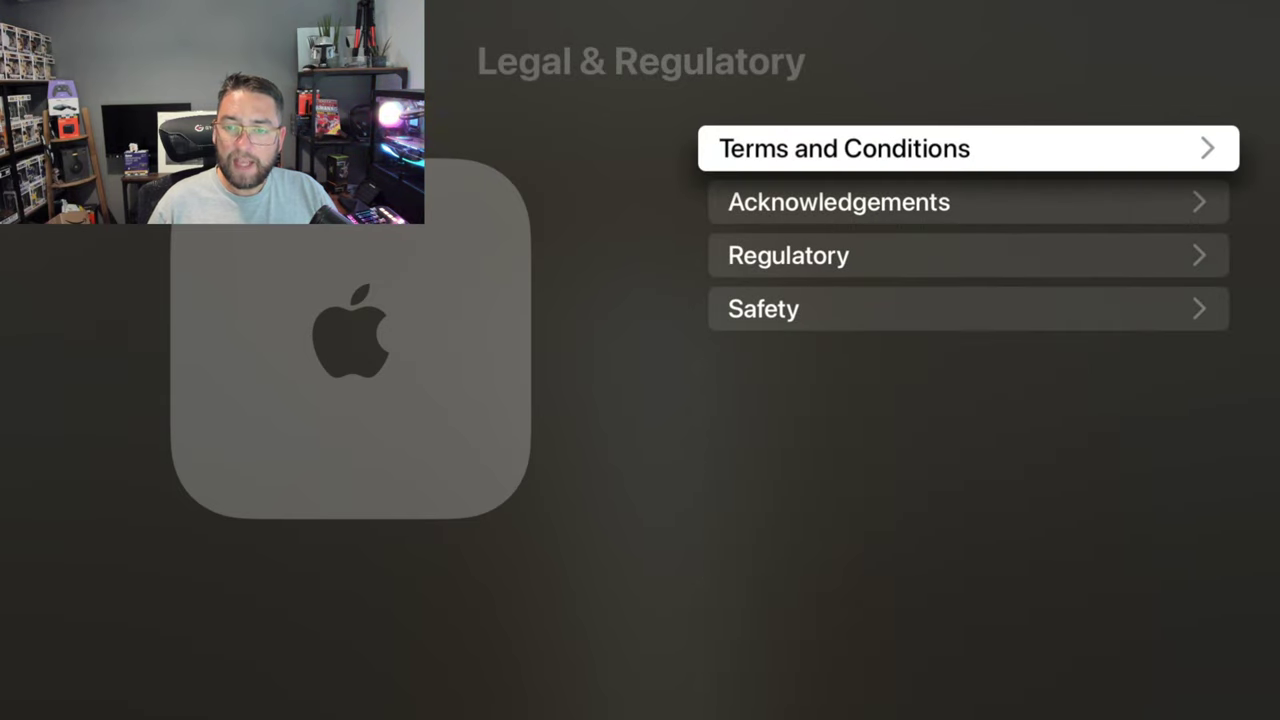
key(Down)
key(Down)
key(Down)
key(Return)
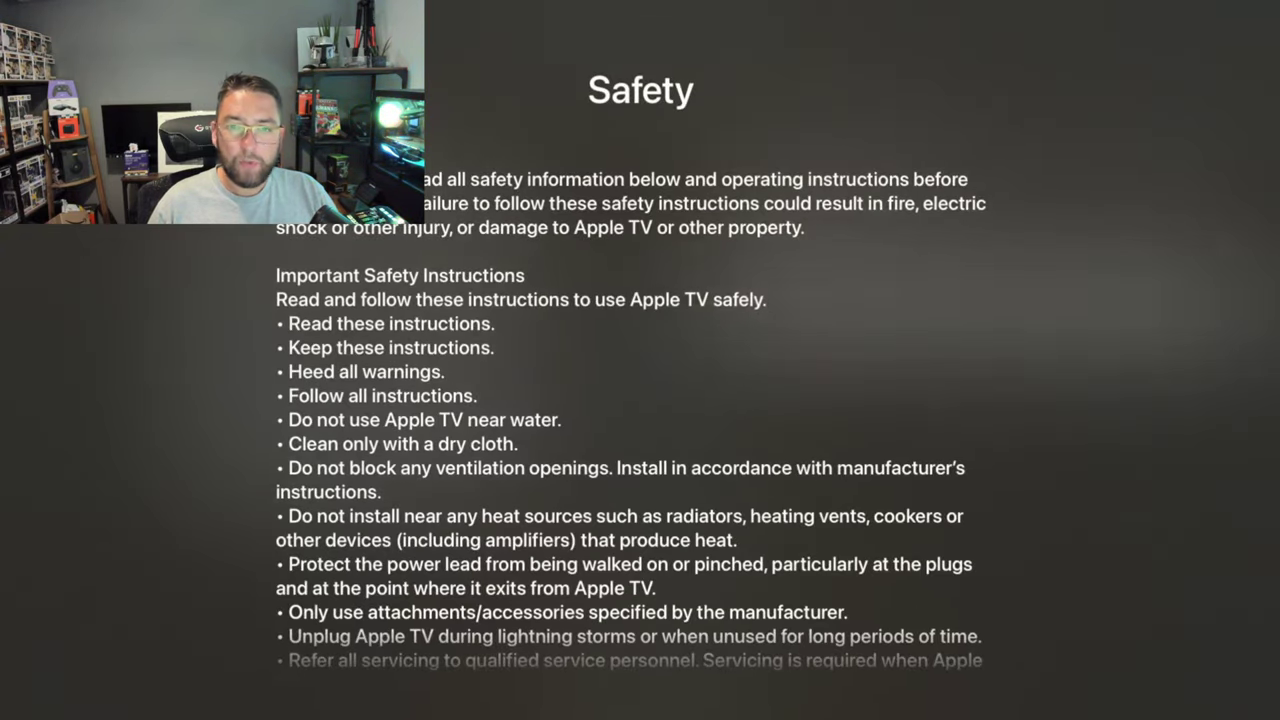
key(Escape)
key(Escape)
- Turn off Background App Refresh under Usage and return to the General settings
key(Down)
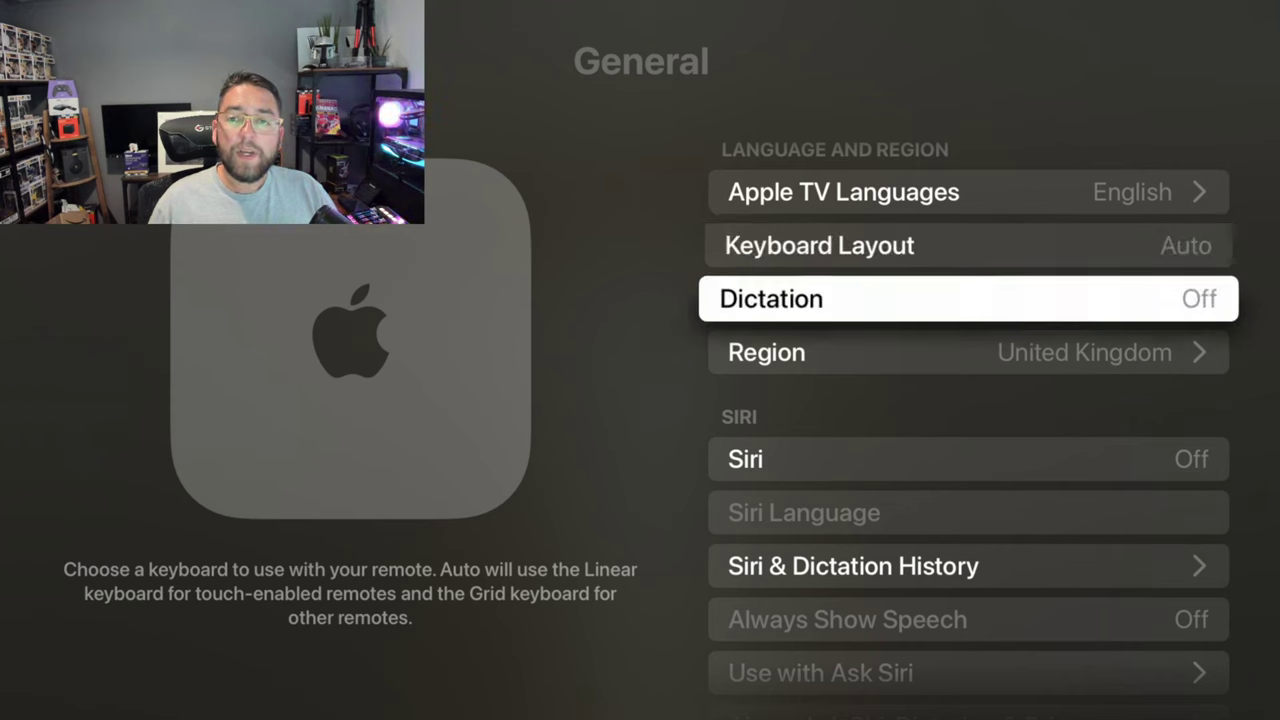
key(Down)
key(Down)
key(Down)
key(Down)
key(Down)
key(Down)
key(Down)
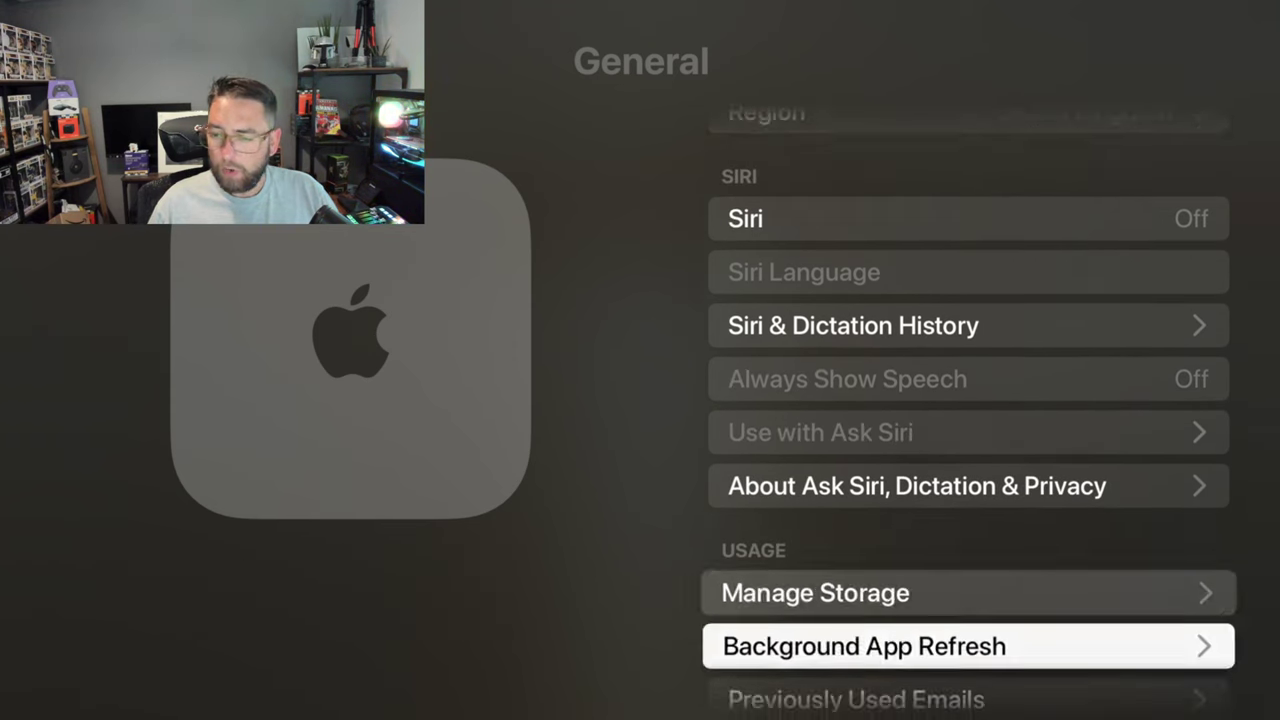
key(Up)
key(Return)
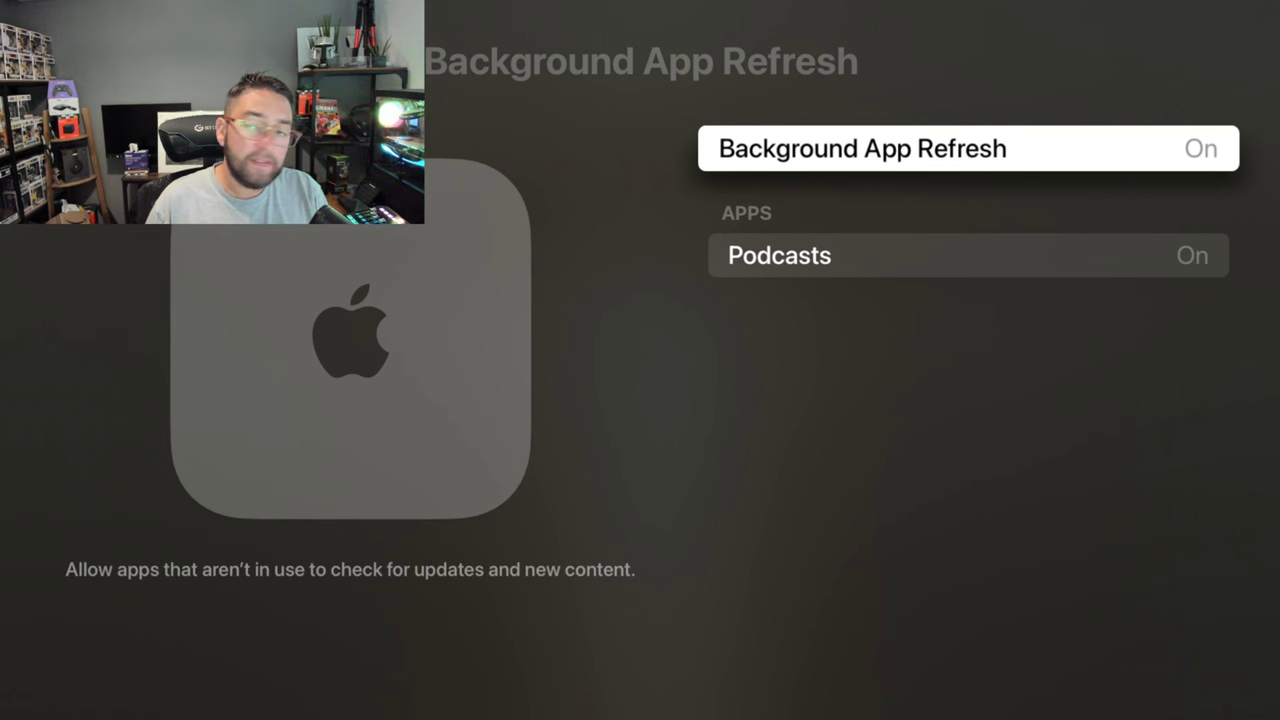
key(Return)
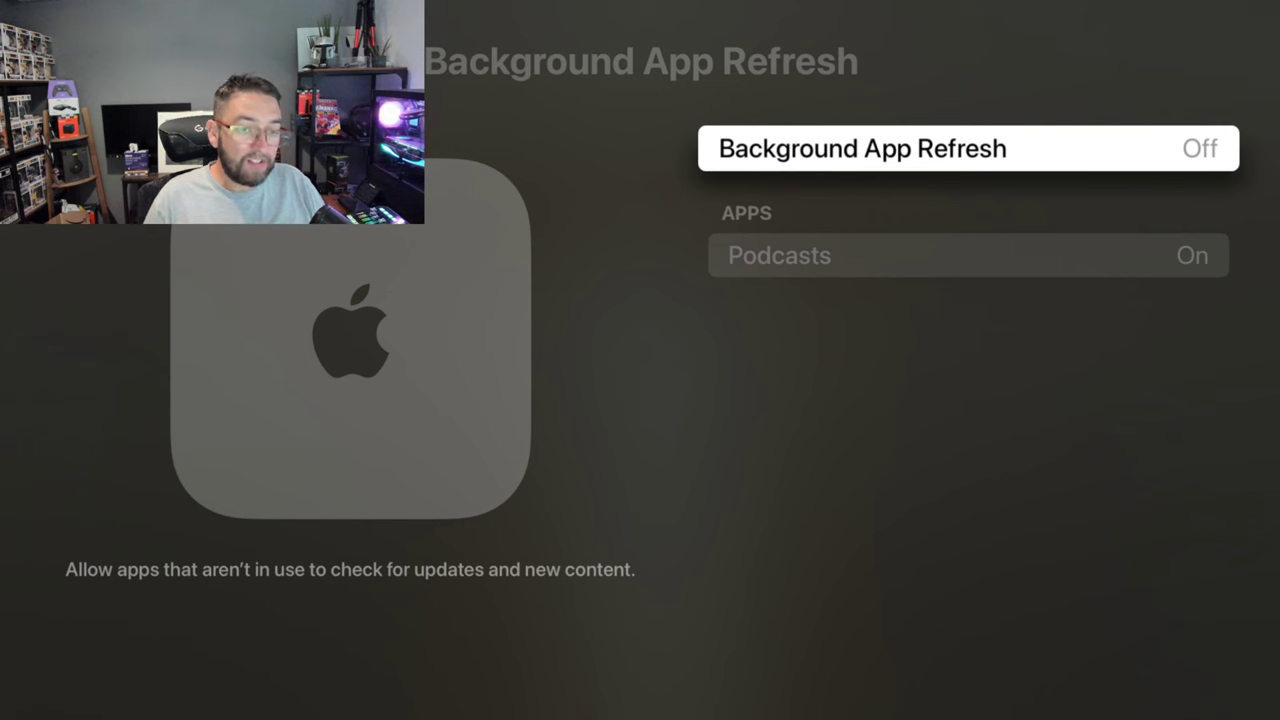
key(Escape)
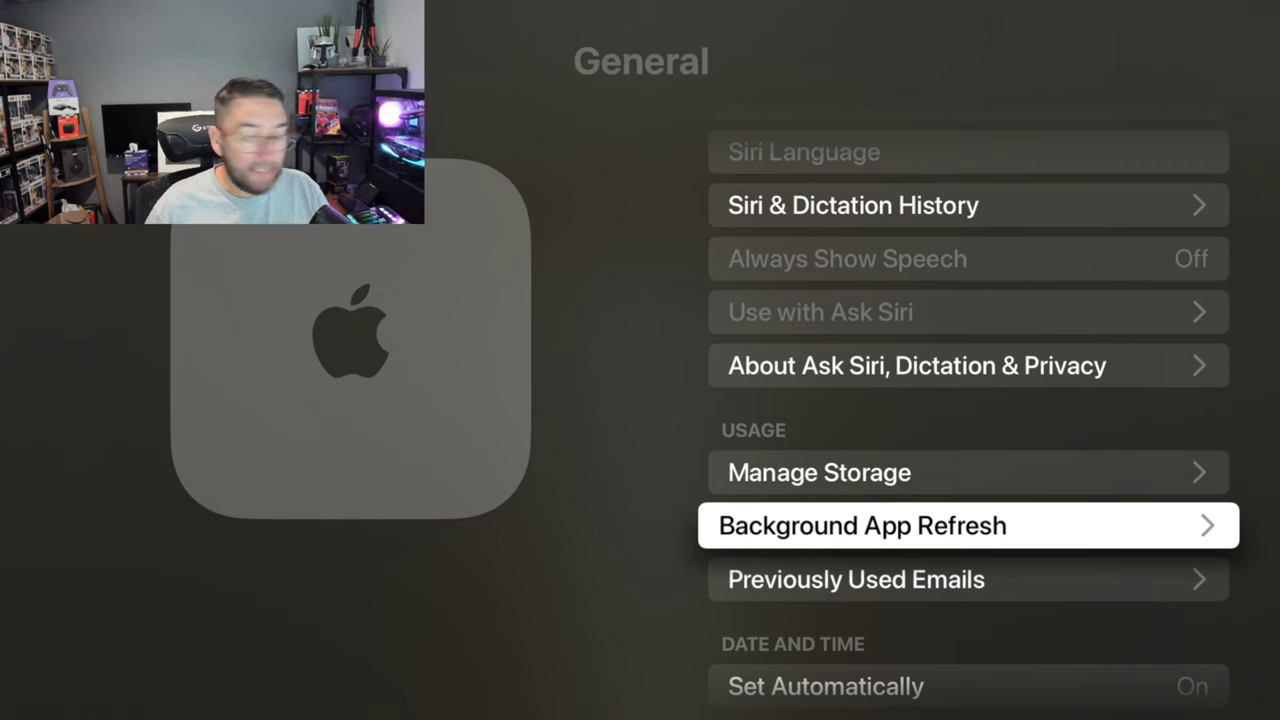
- Check the Date and Time options at the end of the General list and return to the main Settings
key(Down)
key(Down)
key(Down)
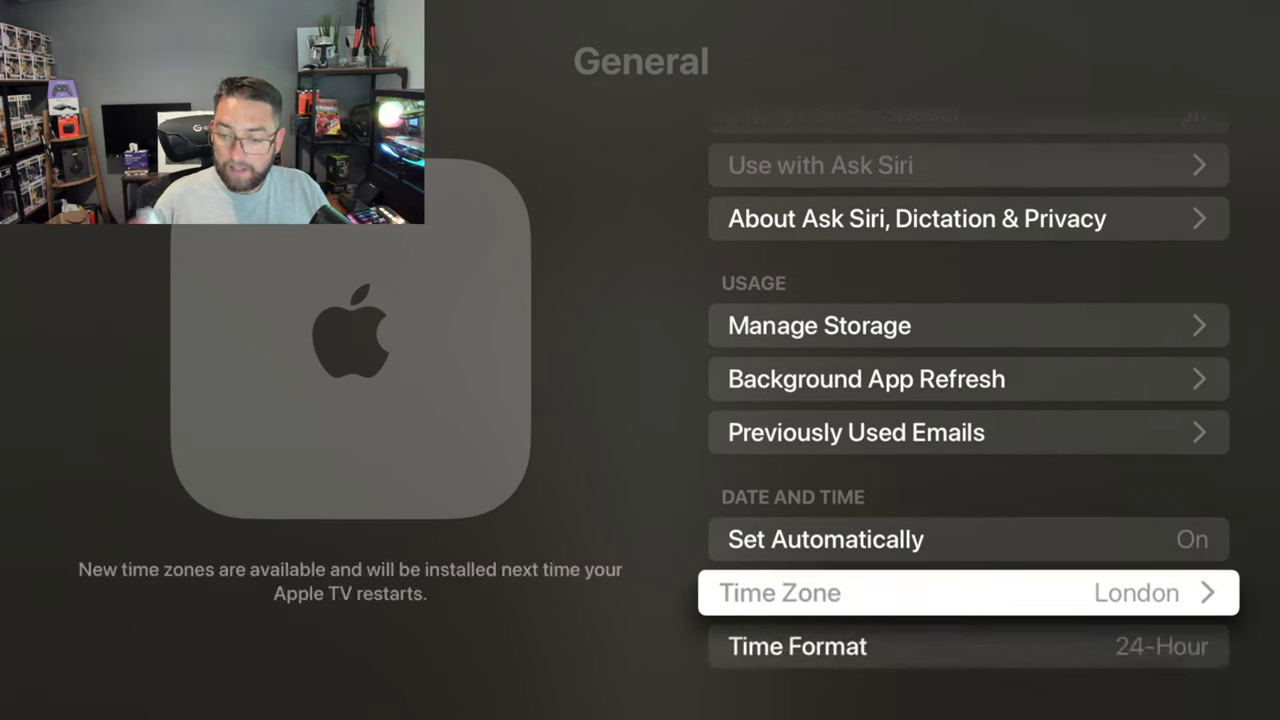
key(Down)
key(Escape)
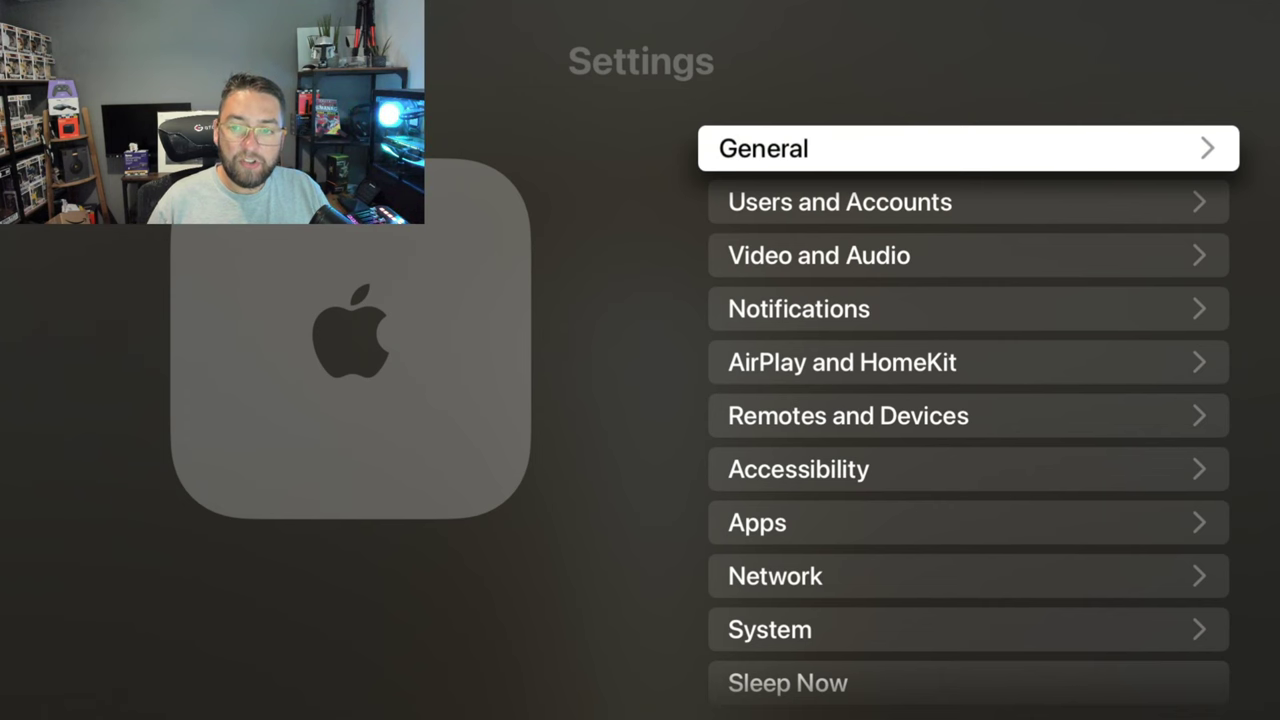
- View the Users and Accounts settings and return to the main Settings
key(Down)
key(Return)
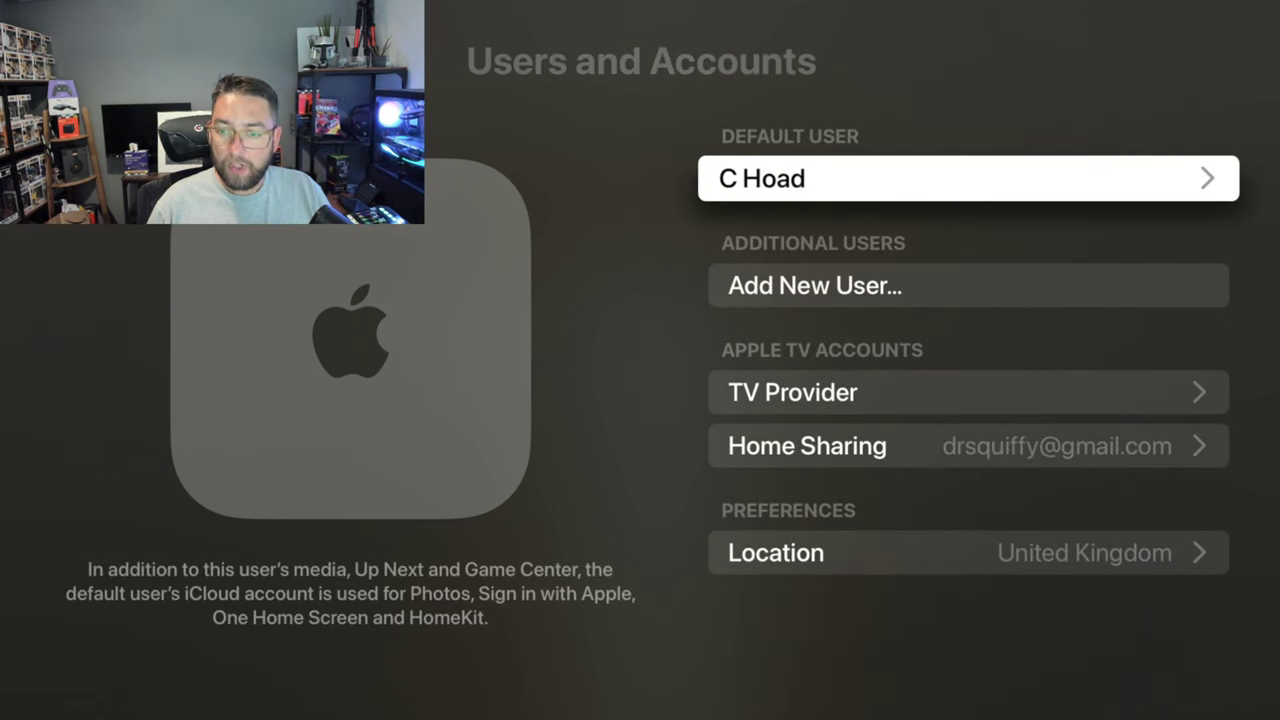
key(Escape)
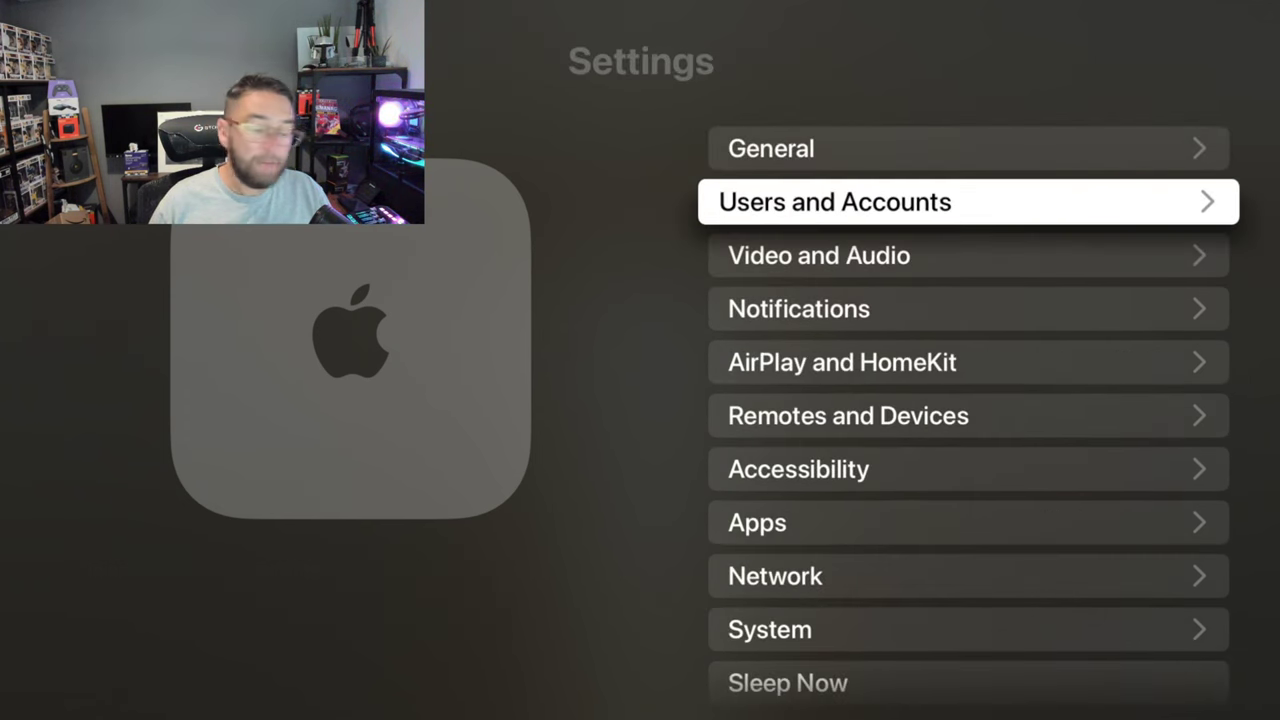
- Open the Video and Audio settings and examine the video options and the first audio options
key(Down)
key(Return)
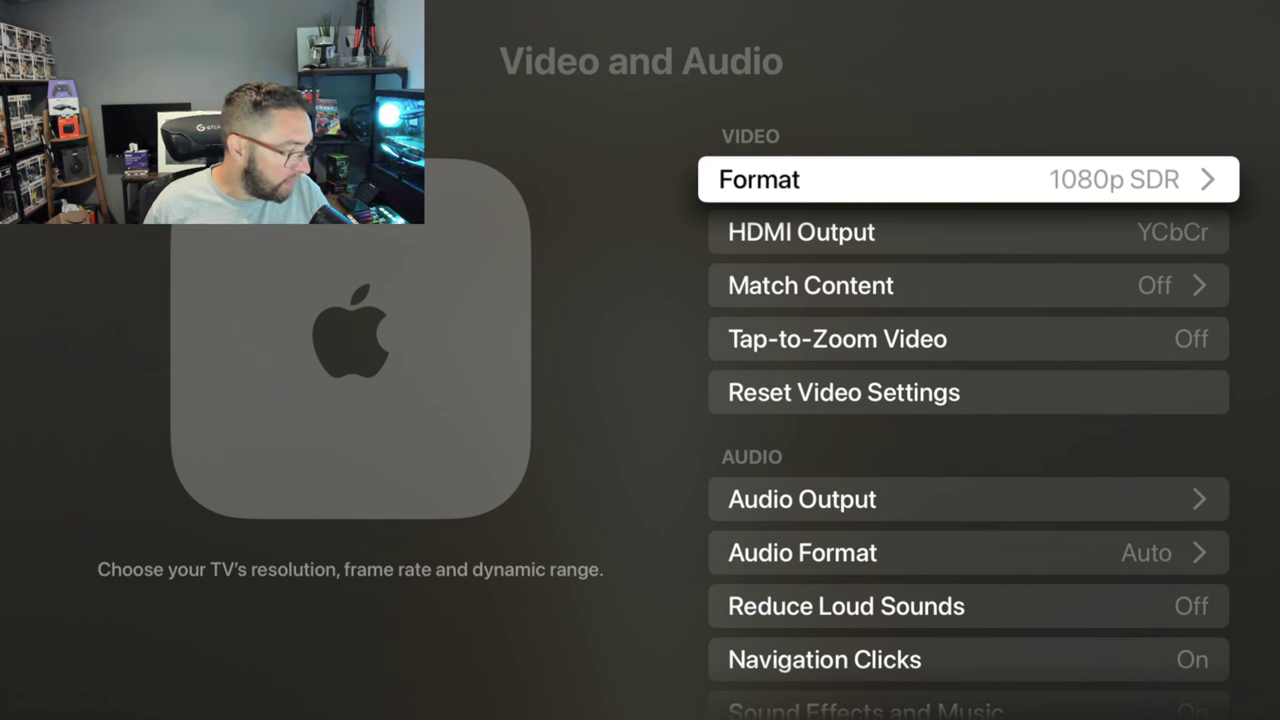
key(Down)
key(Down)
key(Down)
key(Down)
key(Down)
key(Down)
key(Down)
key(Down)
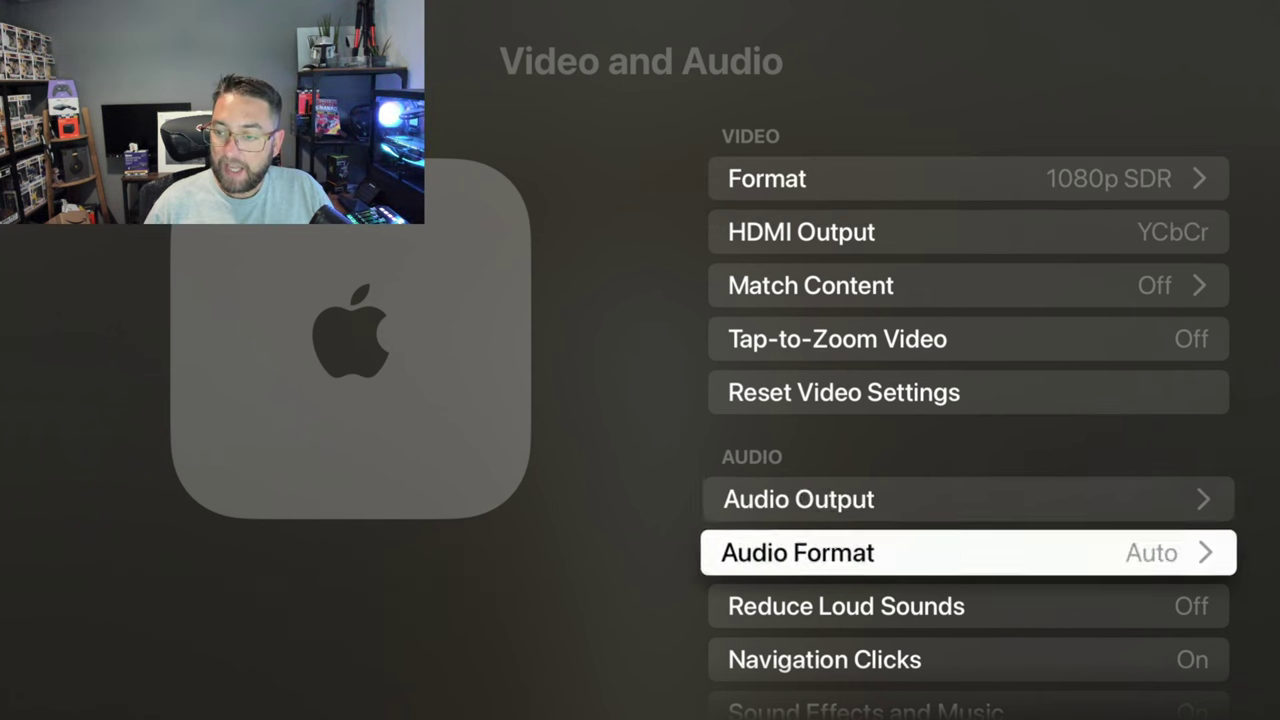
key(Up)
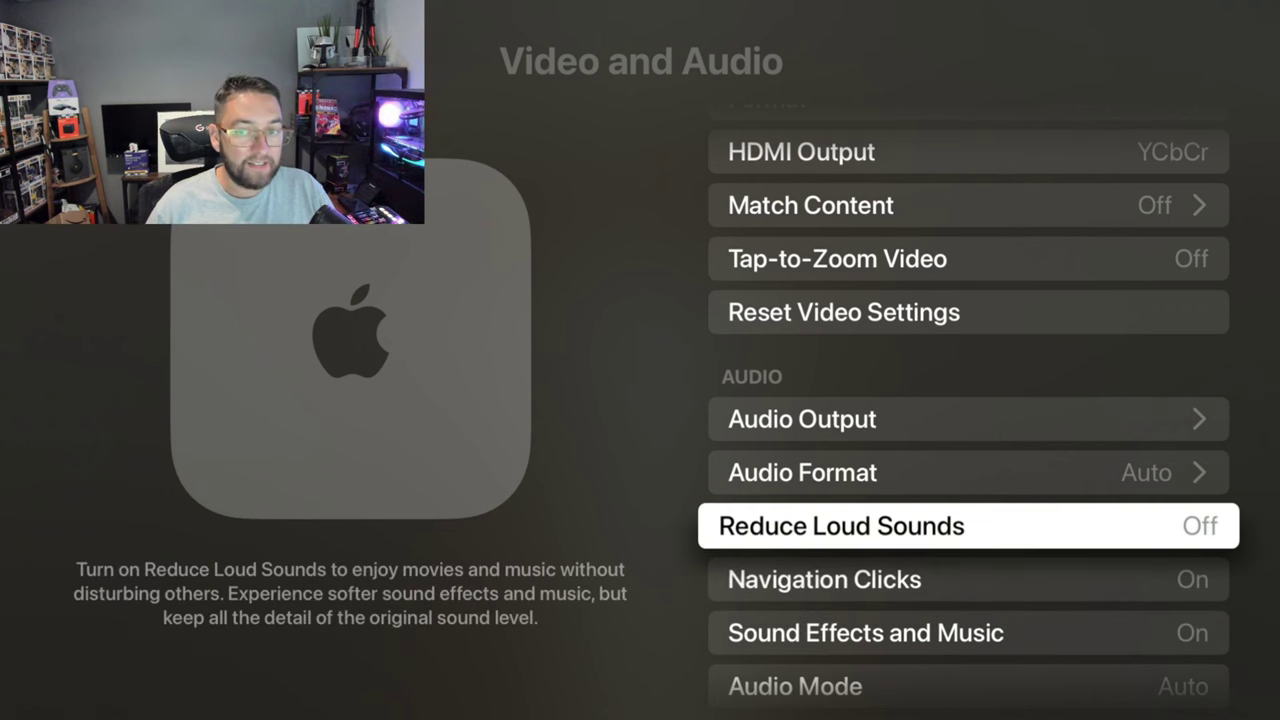
key(Down)
key(Down)
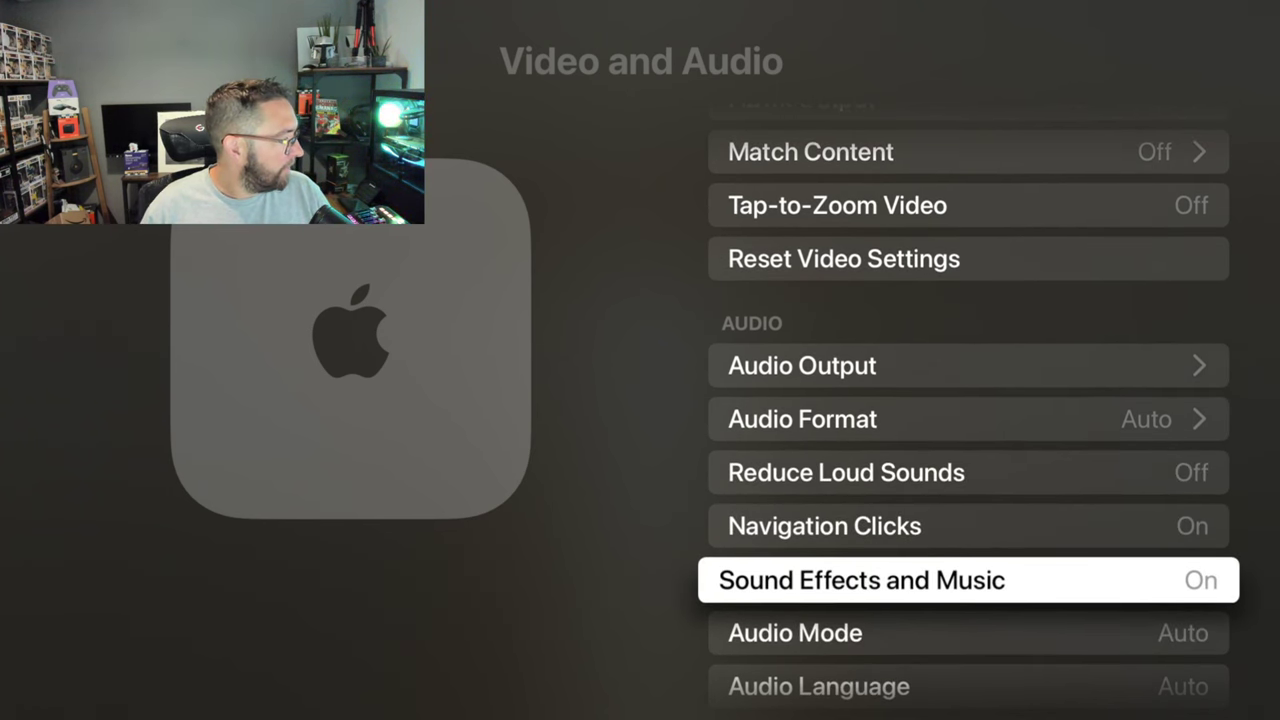
- Examine the audio options in Video and Audio, from Audio Output down to Audio Mode
key(Down)
key(Down)
key(Up)
key(Up)
key(Up)
key(Up)
key(Up)
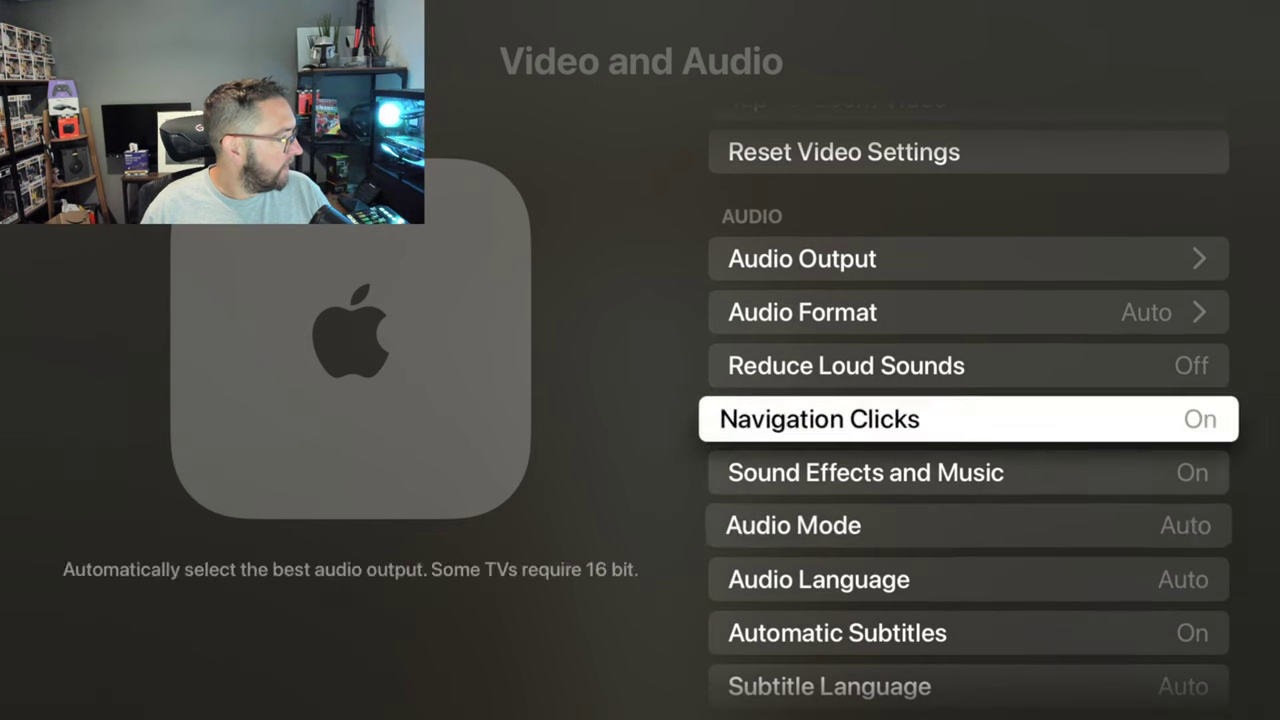
key(Up)
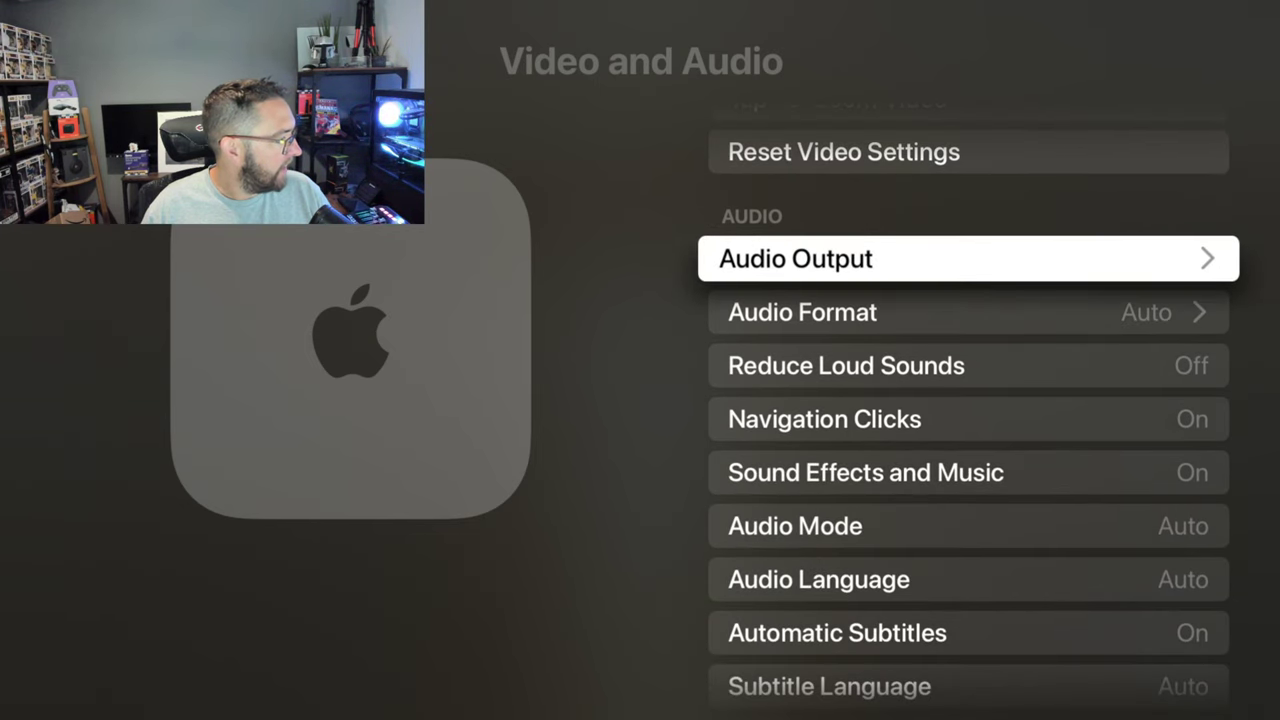
- Turn off Navigation Clicks in the audio options
key(Down)
key(Down)
key(Down)
key(Down)
key(Down)
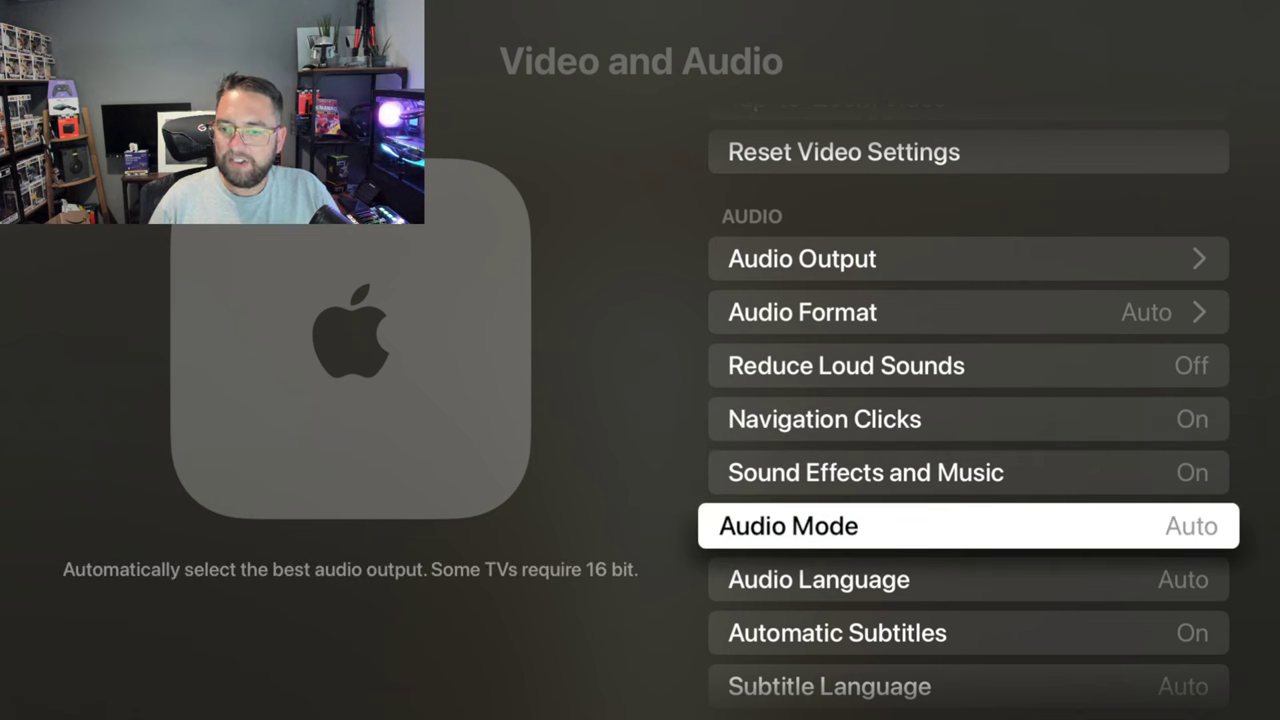
key(Up)
key(Up)
key(Return)
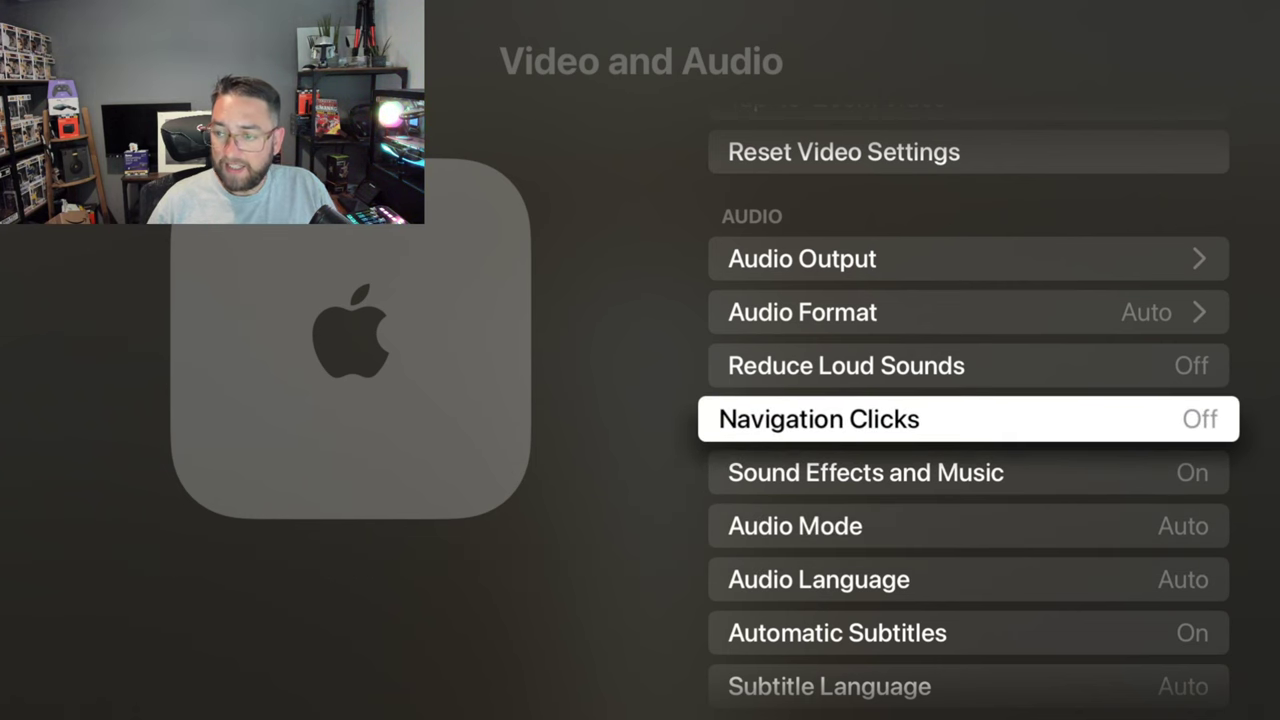
- Turn off Automatic Subtitles in the audio options
key(Down)
key(Down)
key(Down)
key(Down)
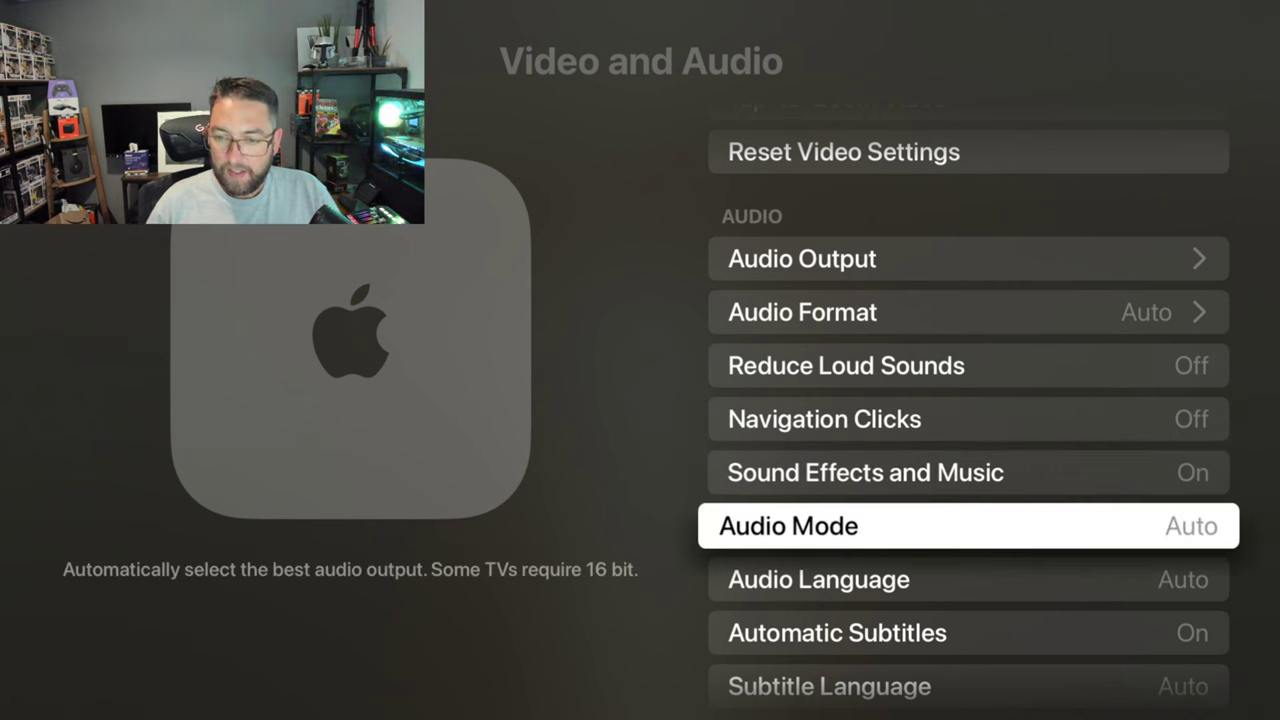
key(Down)
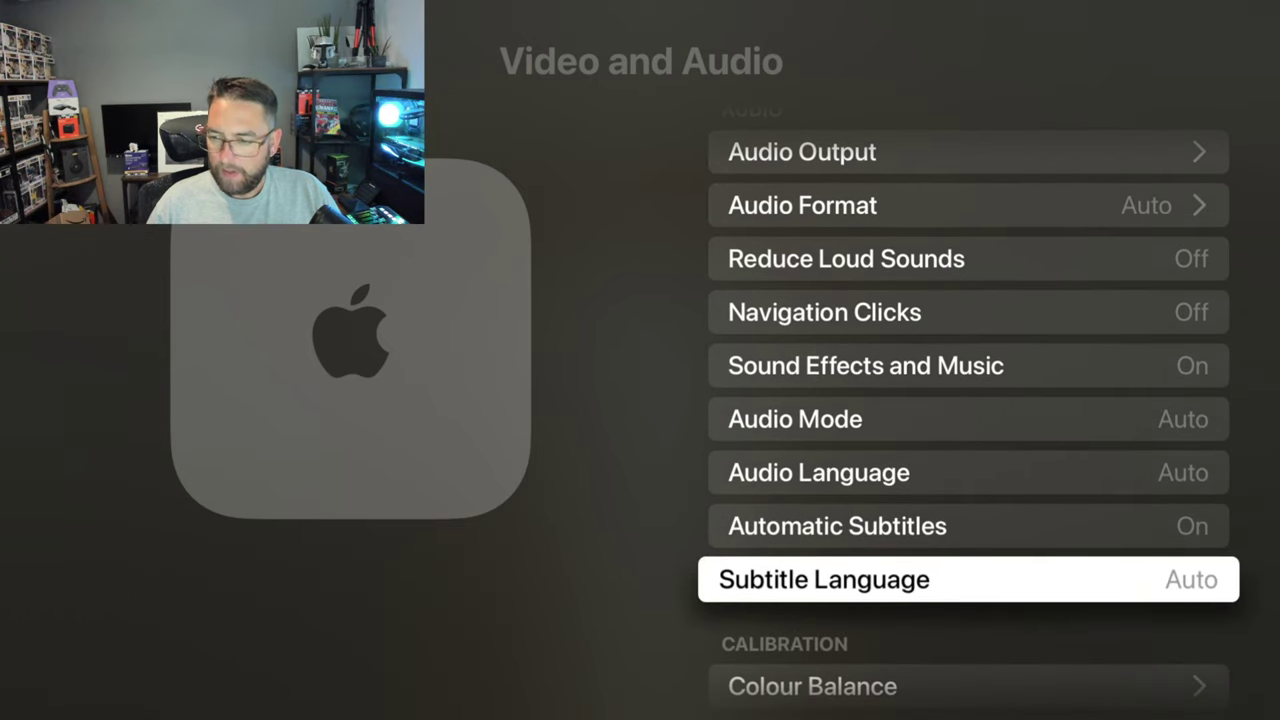
key(Up)
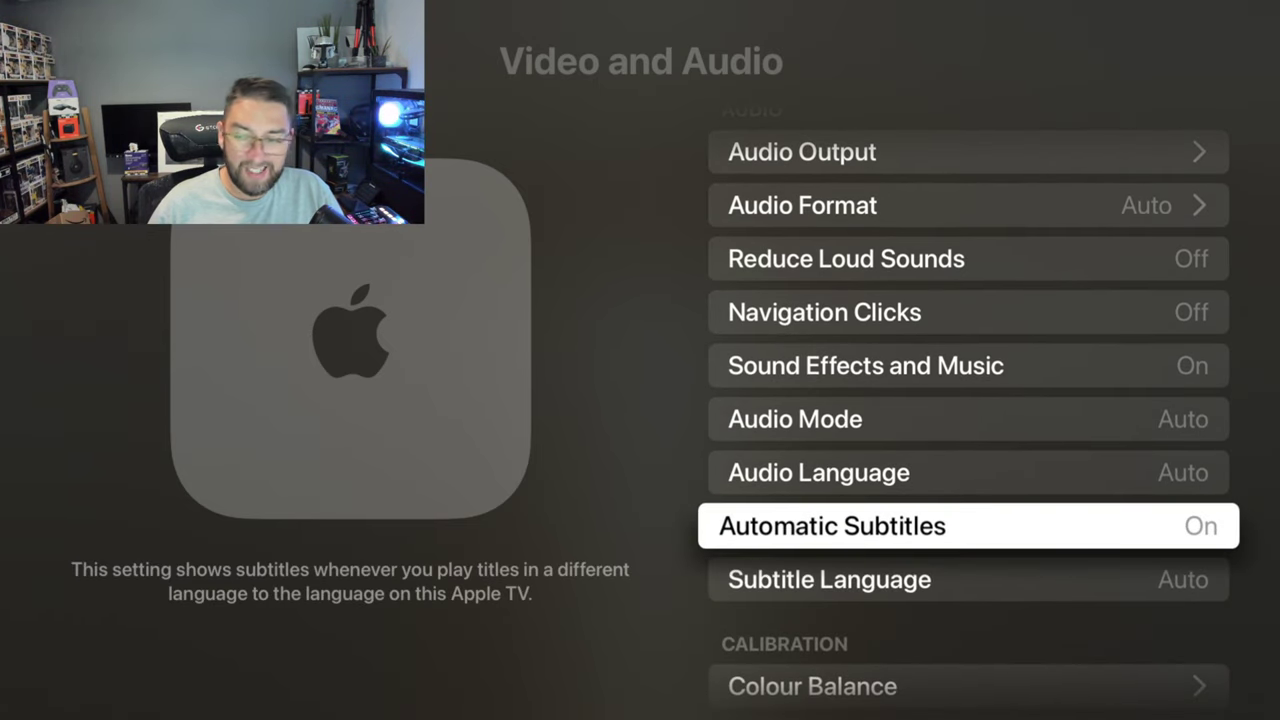
key(Return)
- Look over the Calibration options at the end of Video and Audio and return to the main Settings
key(Up)
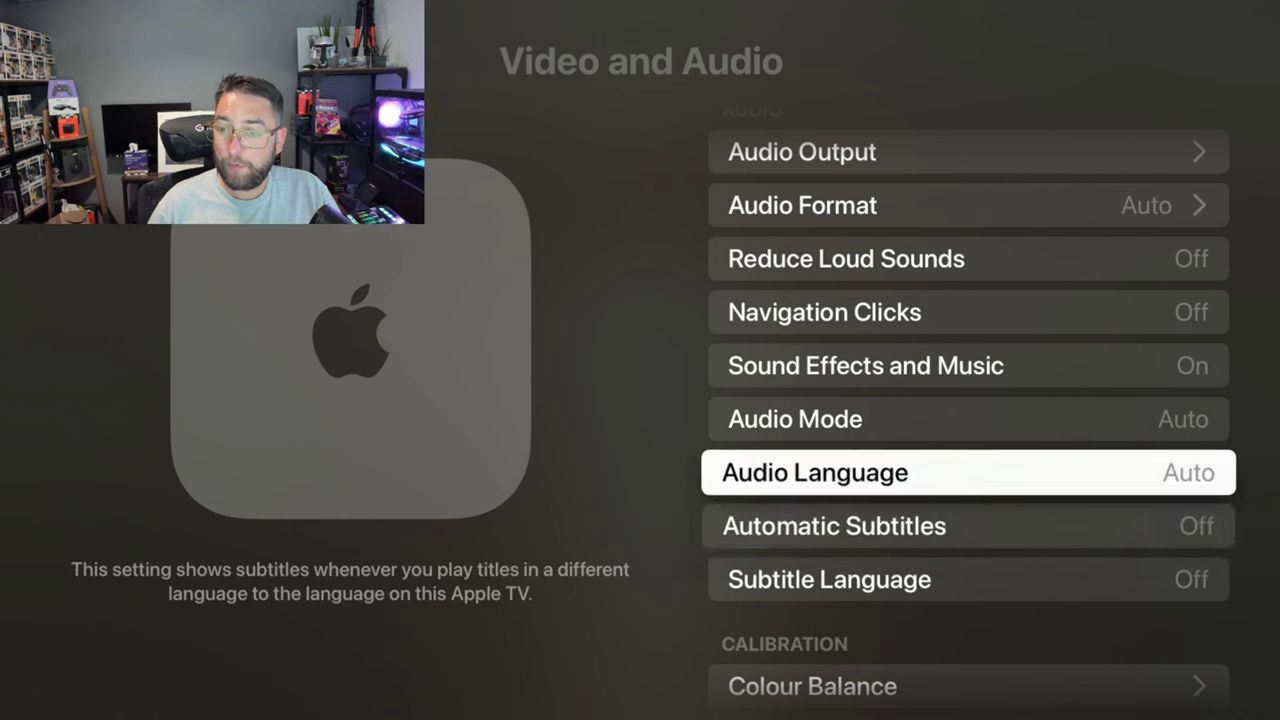
key(Down)
key(Down)
key(Down)
key(Down)
key(Down)
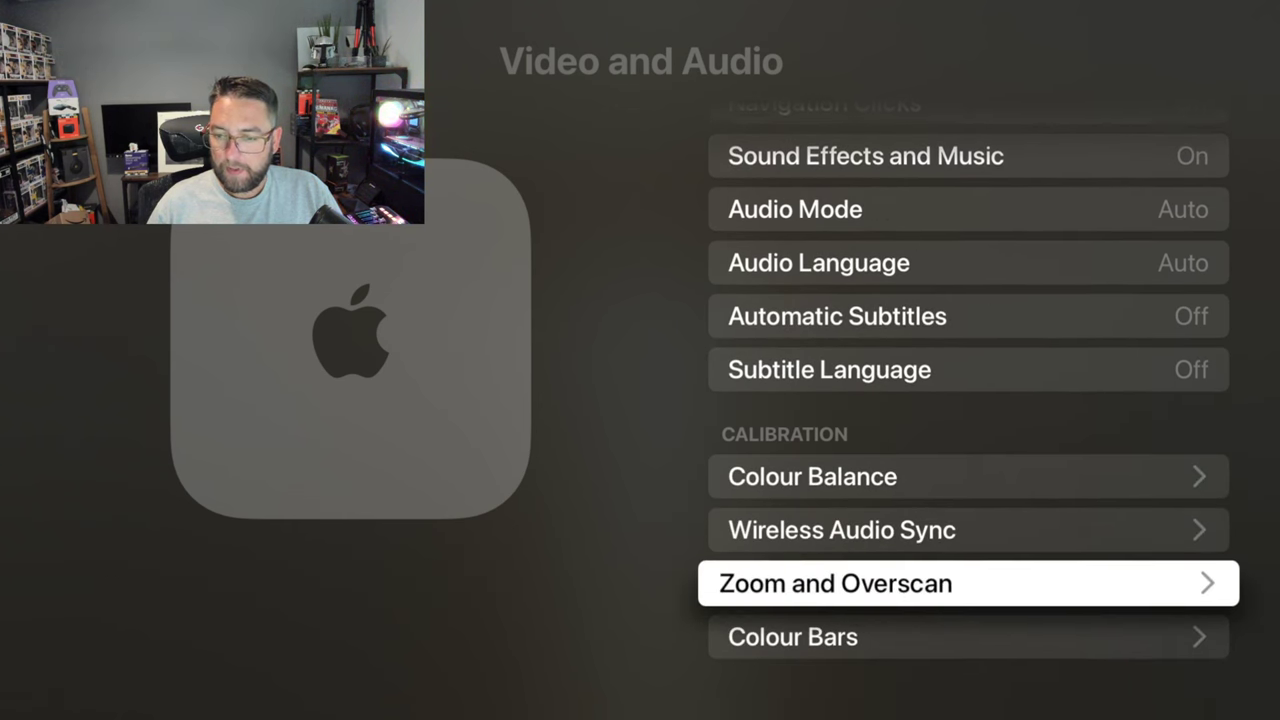
key(Down)
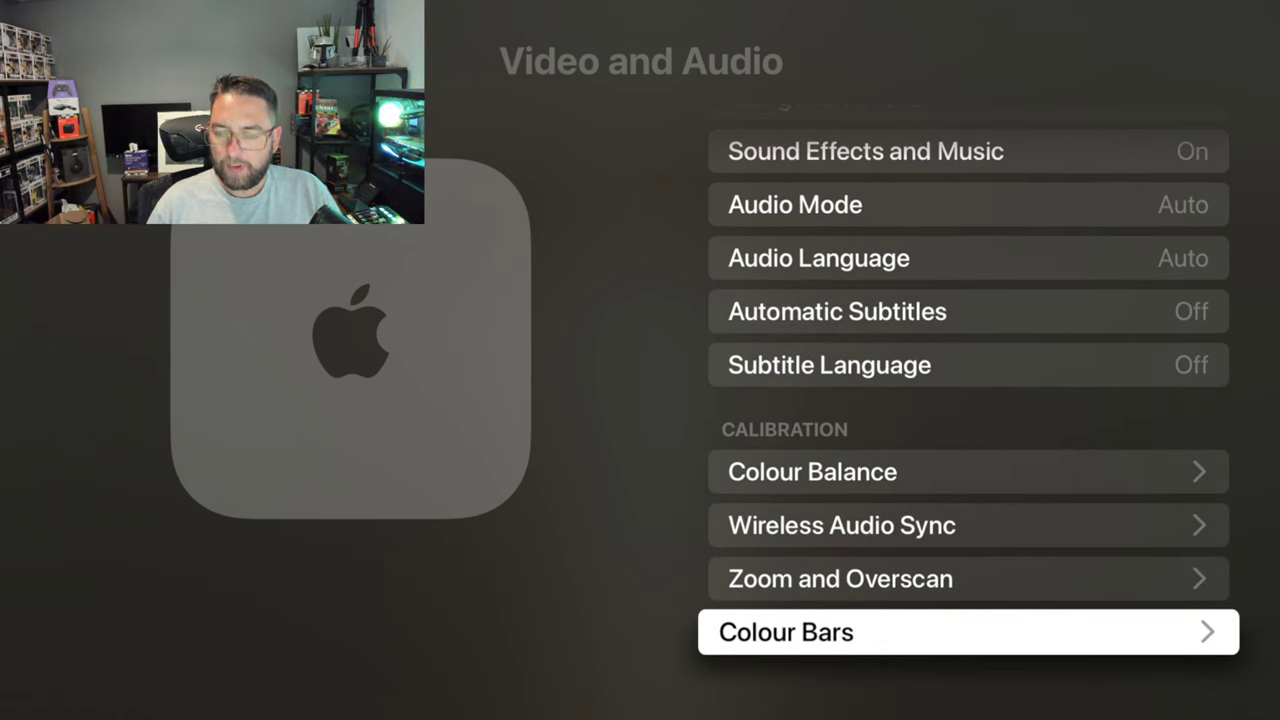
key(Escape)
- Turn off notifications for the TV app and return to the main Settings
key(Down)
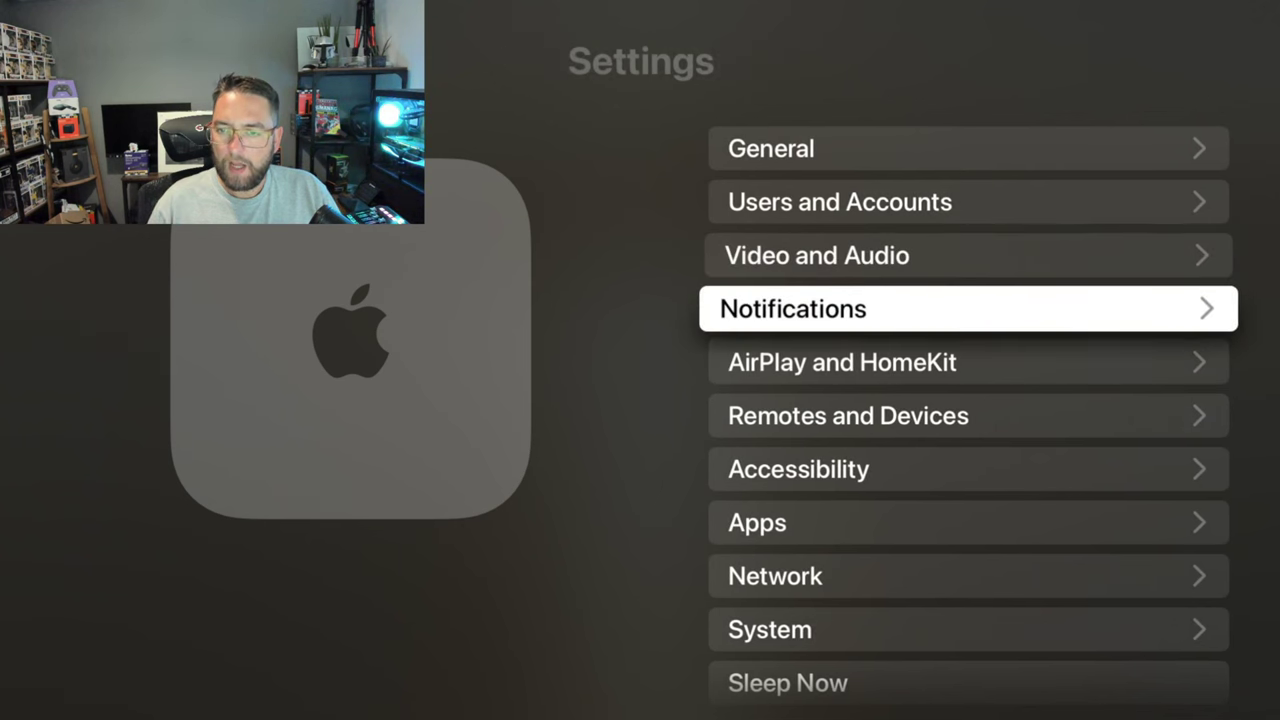
key(Return)
key(Return)
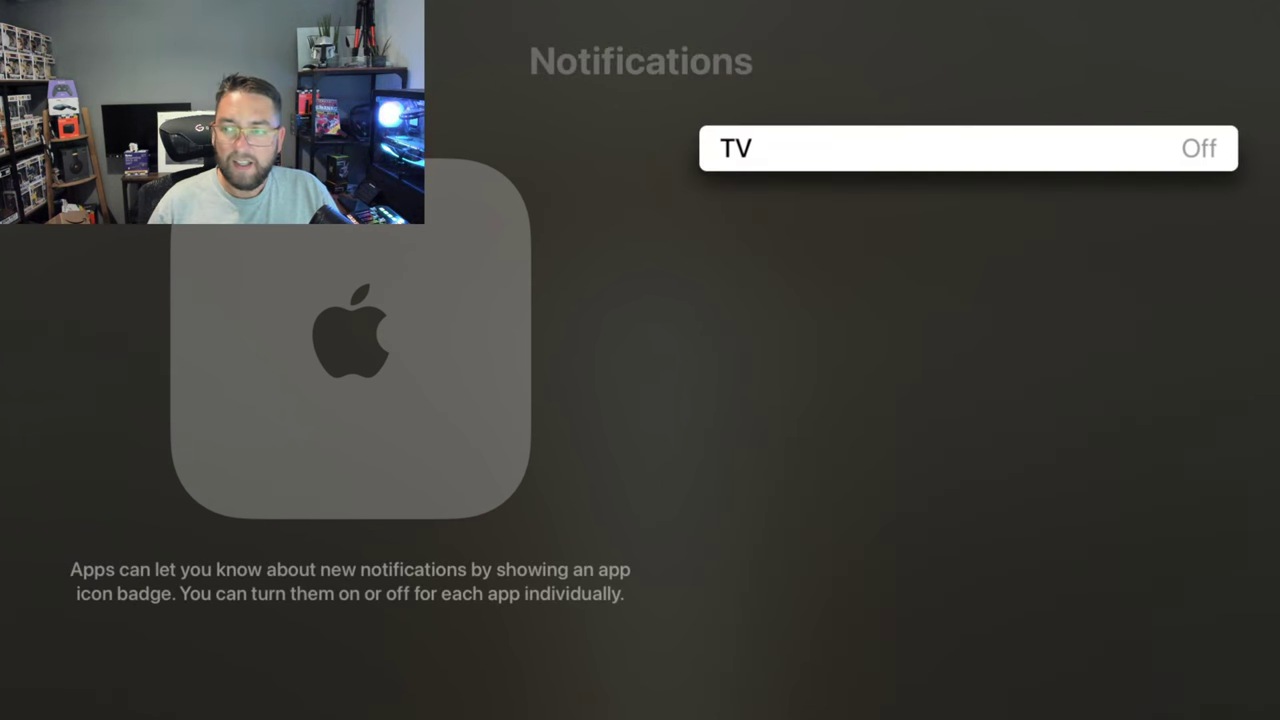
key(Escape)
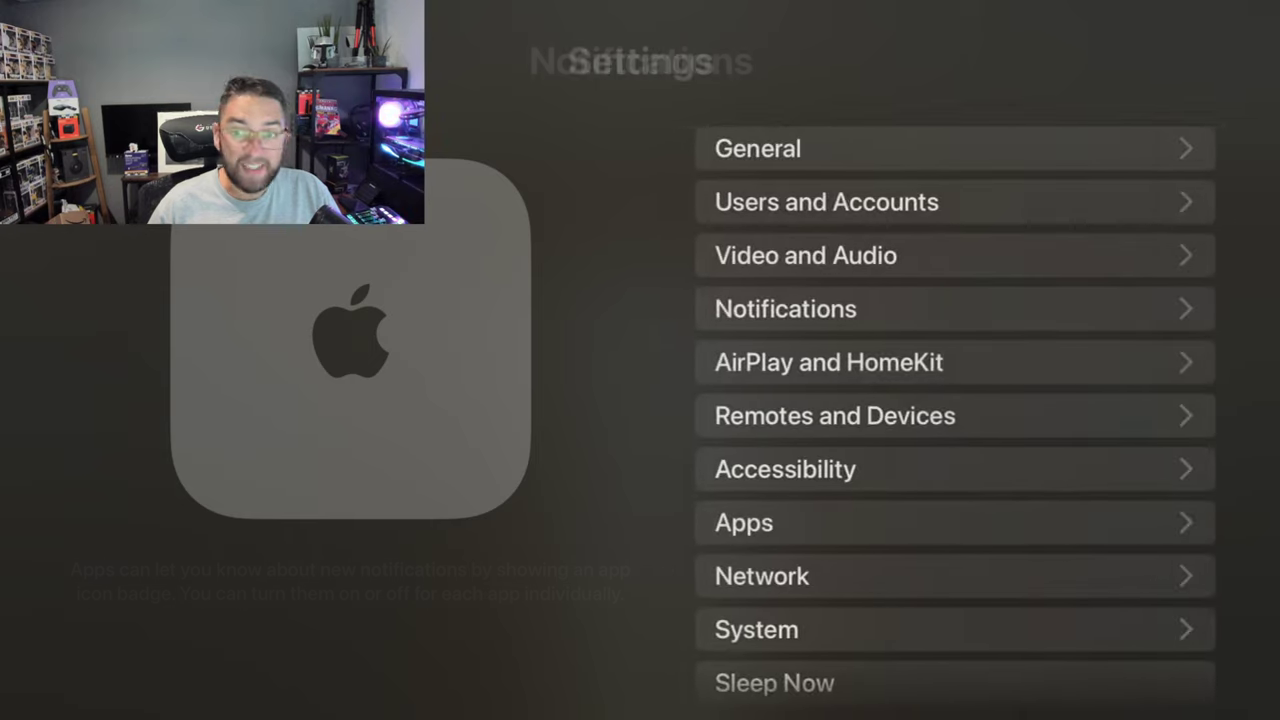
- View the Remotes and Devices settings and return to the main Settings
key(Down)
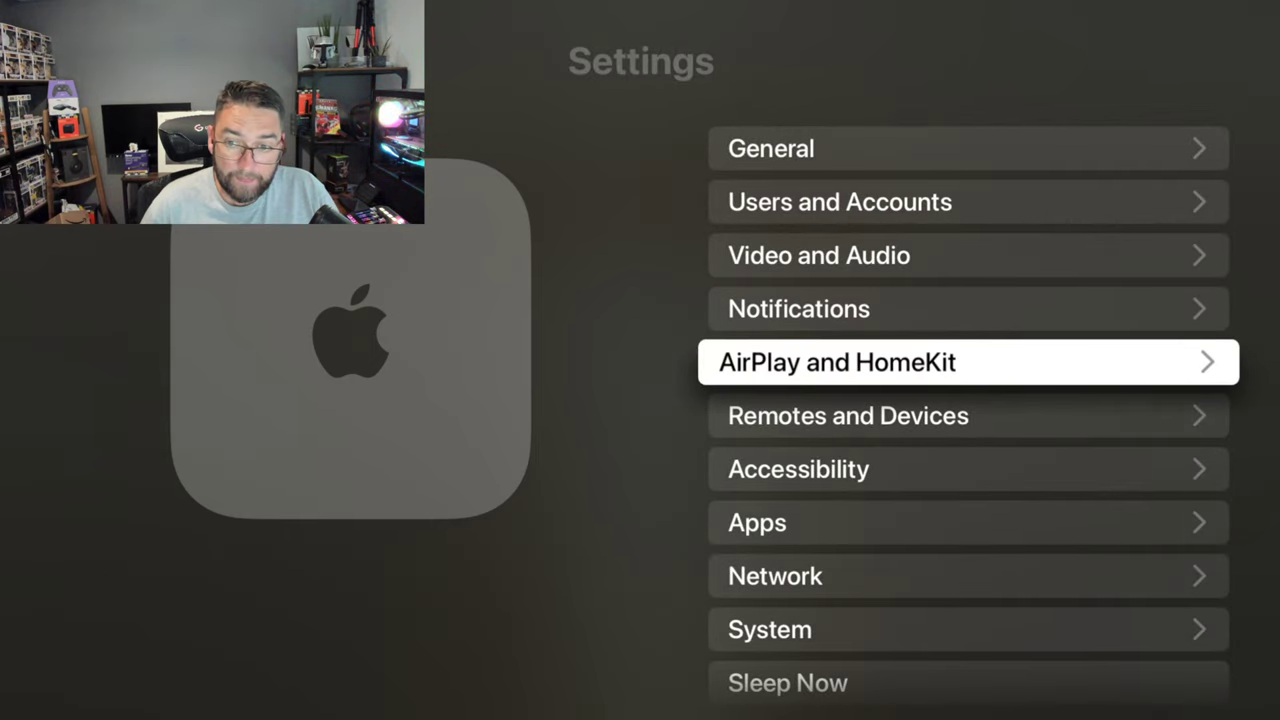
key(Down)
key(Return)
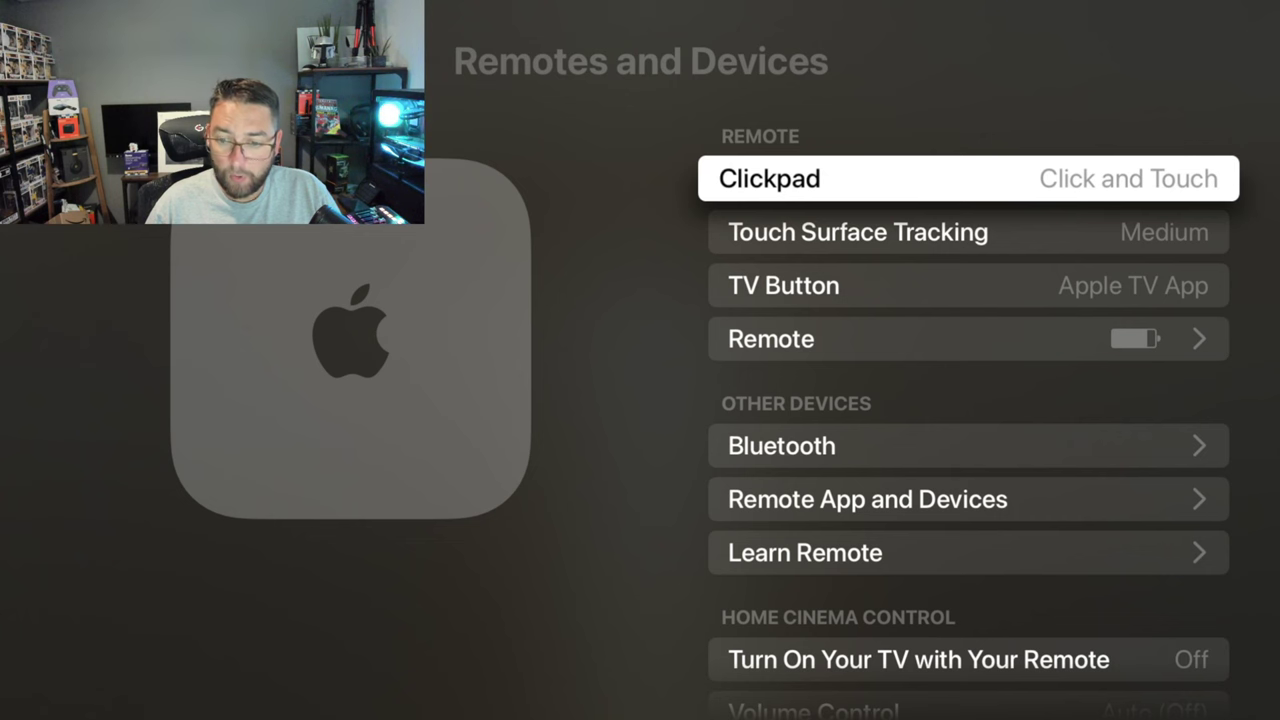
key(Escape)
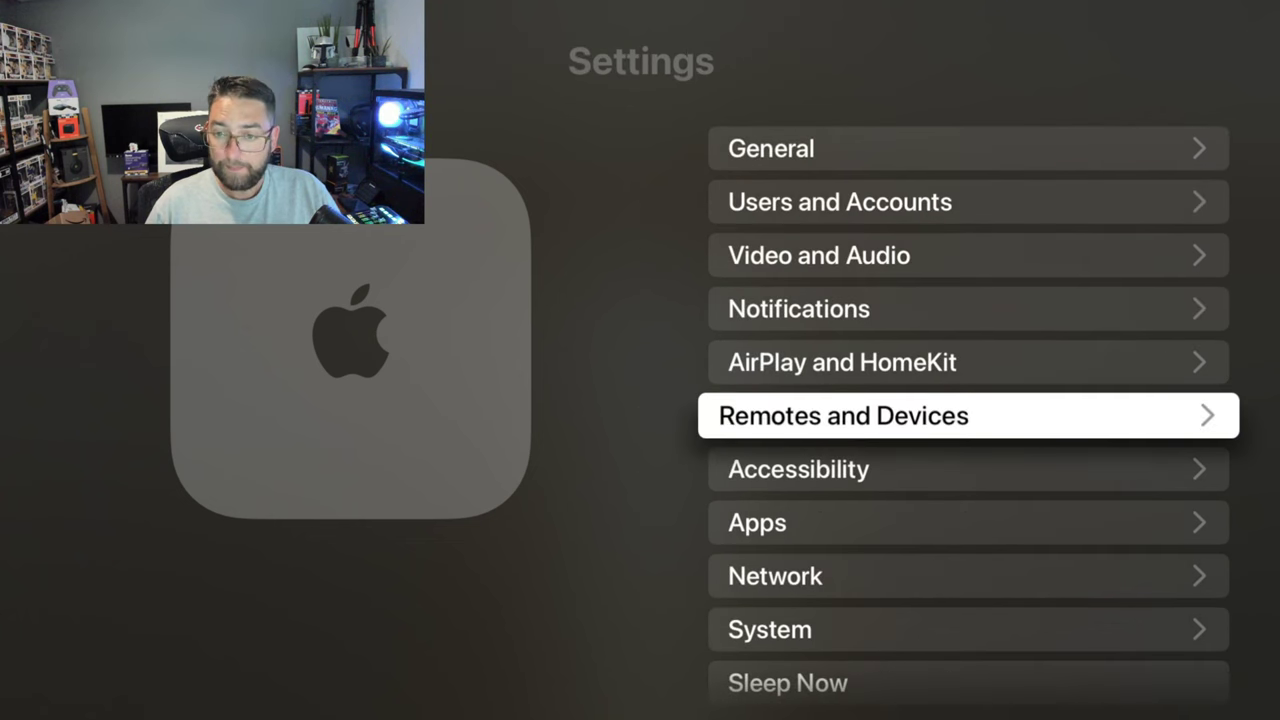
- Open the Display settings under Accessibility
key(Down)
key(Return)
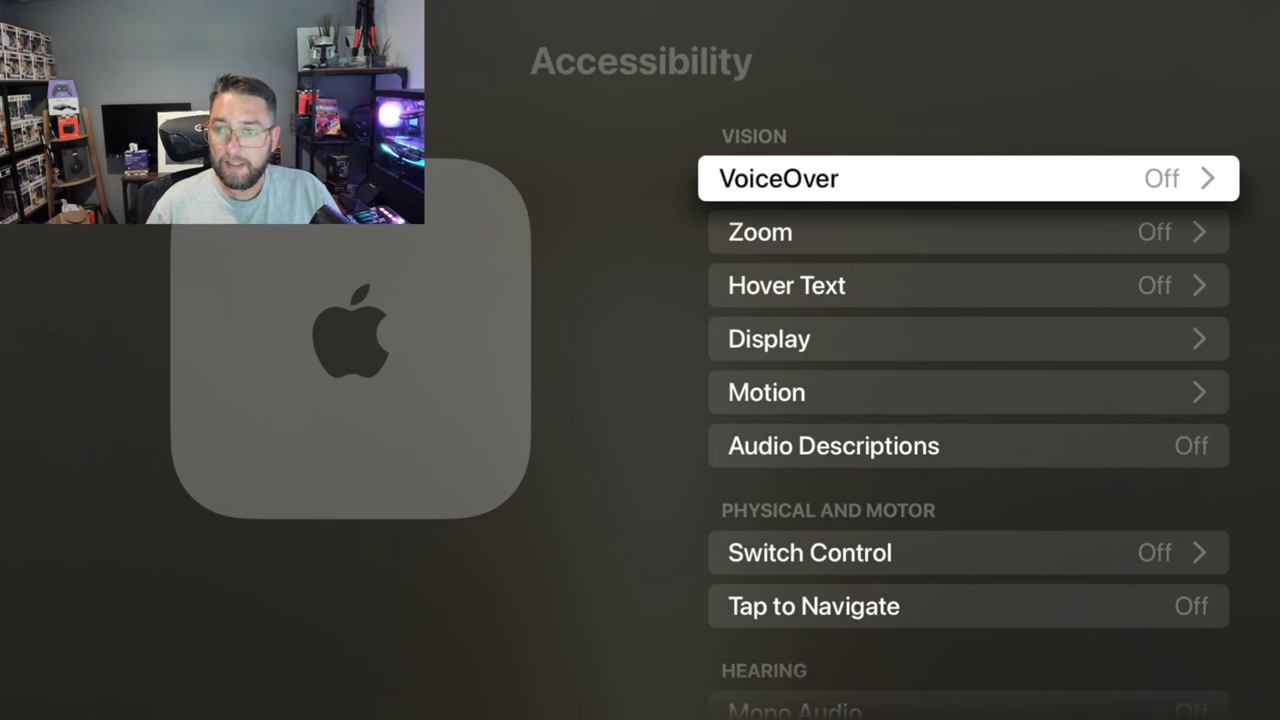
key(Down)
key(Down)
key(Down)
key(Down)
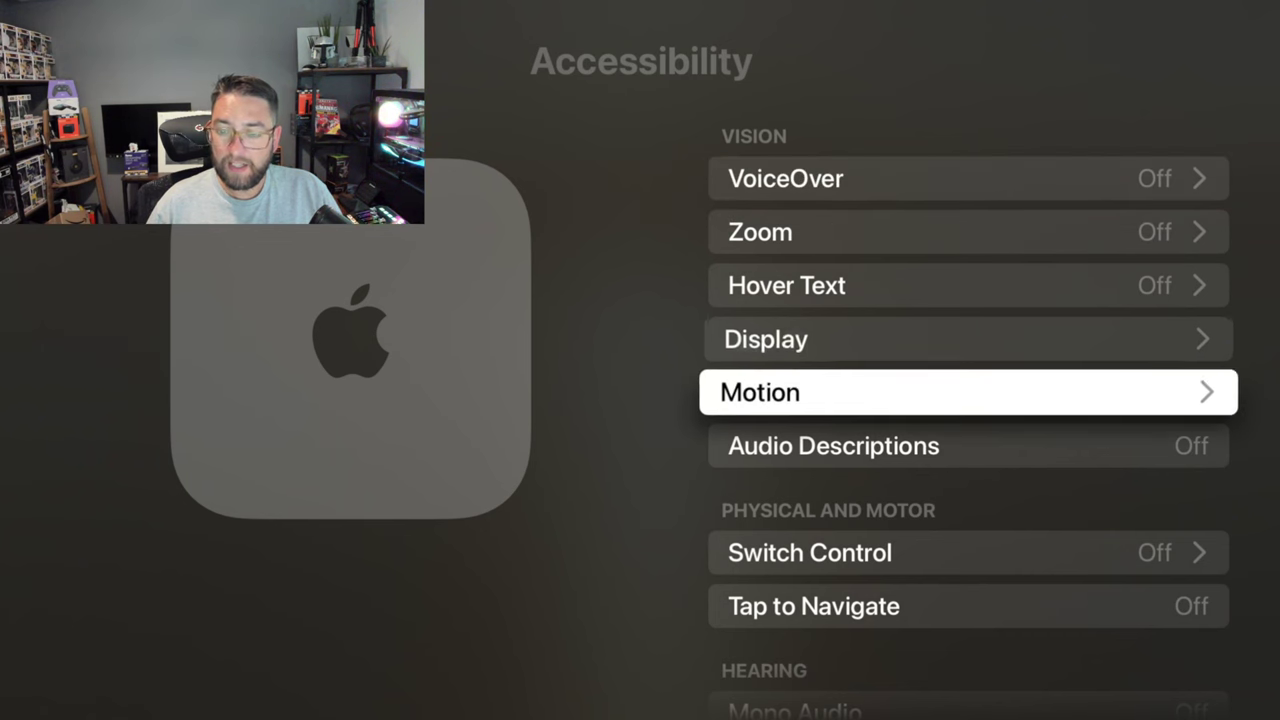
key(Up)
key(Return)
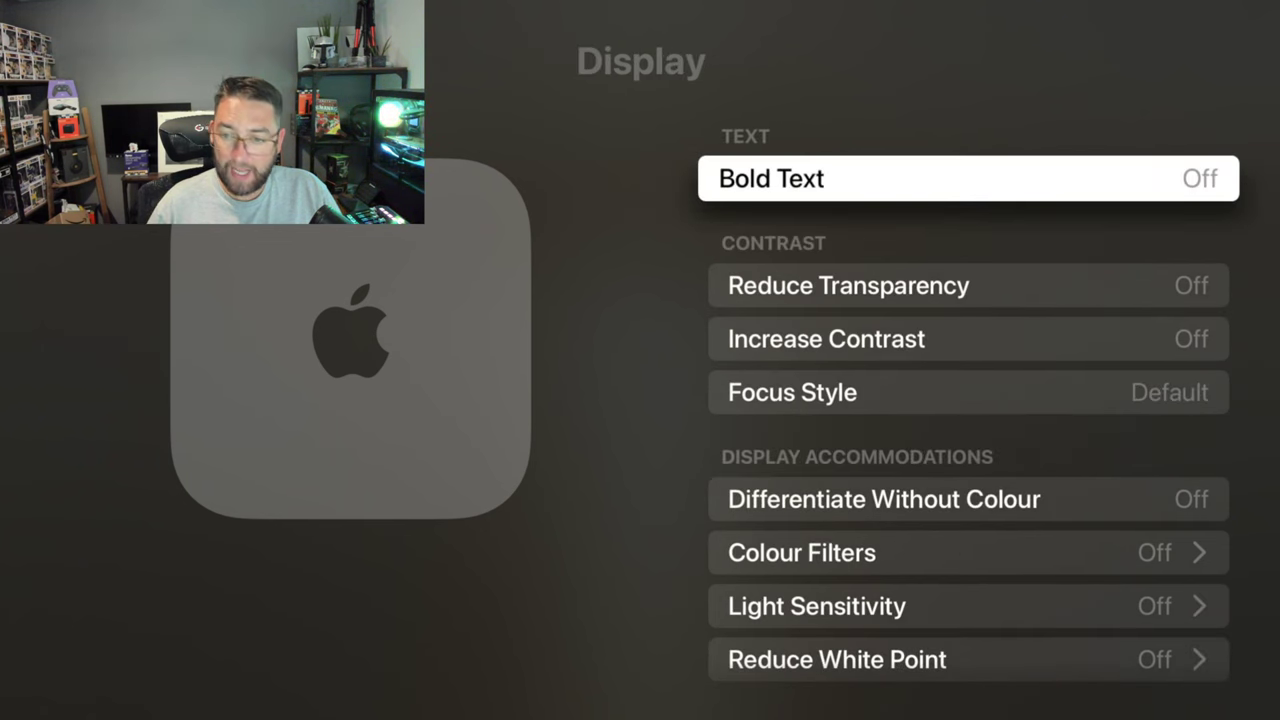
- Examine the contrast and display accommodation options and return to the Accessibility settings
key(Down)
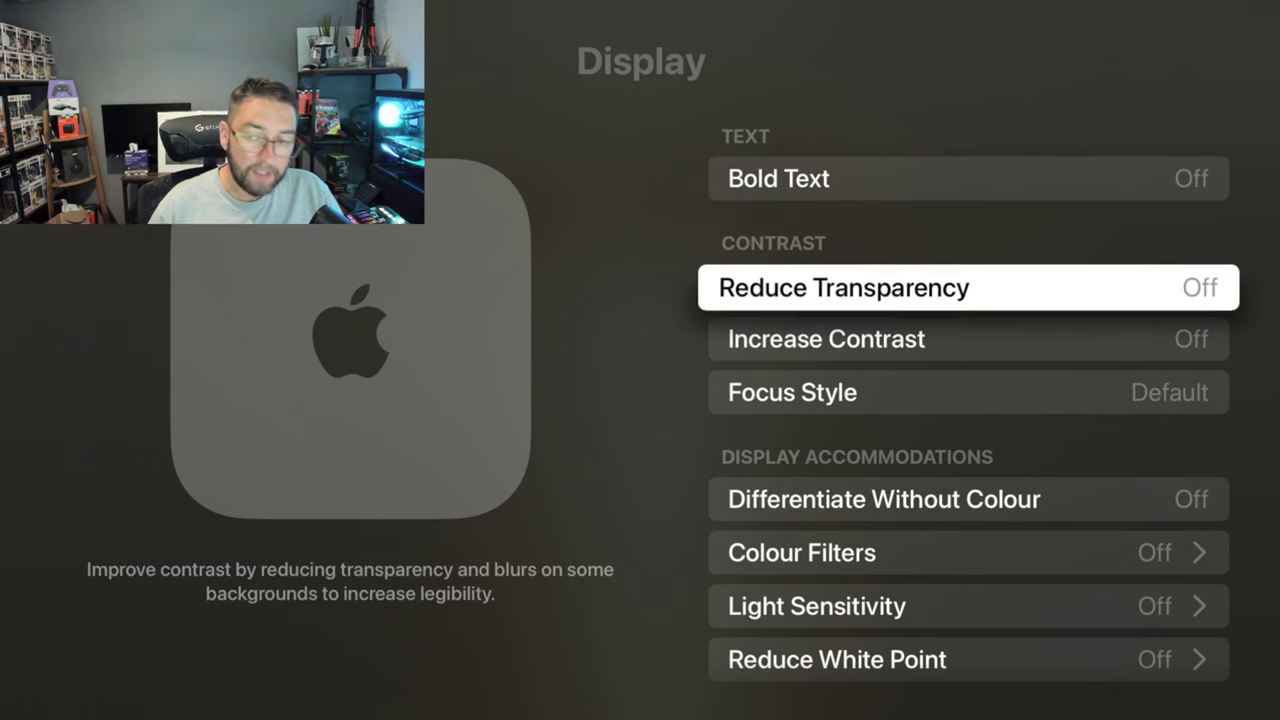
key(Down)
key(Down)
key(Down)
key(Down)
key(Down)
key(Down)
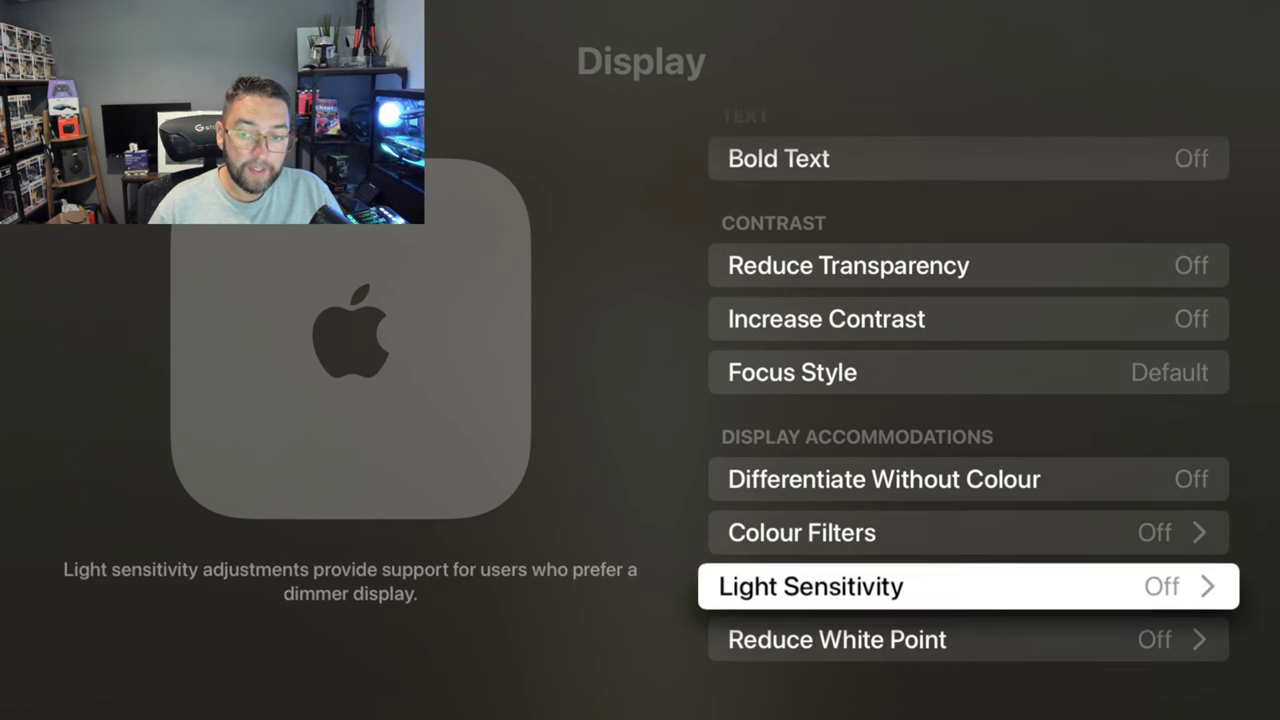
key(Escape)
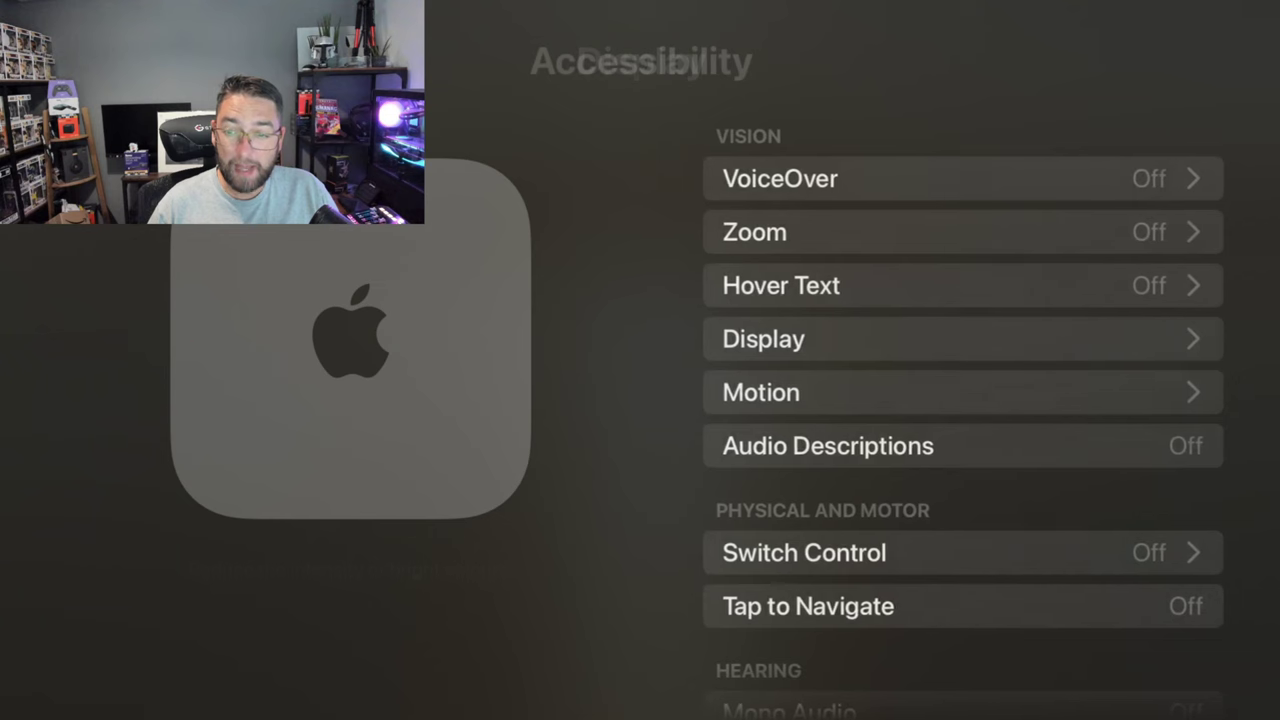
- Turn off Auto-Play Video Previews in the Motion settings and return to Accessibility
key(Down)
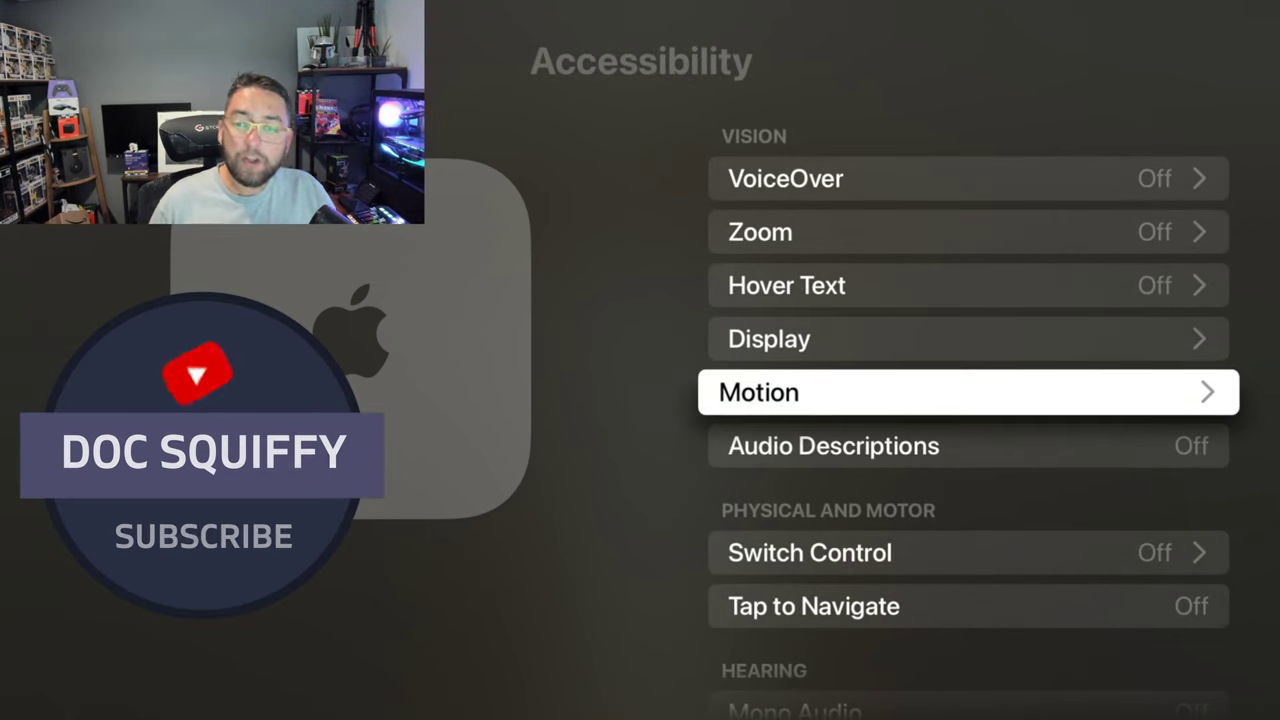
key(Return)
key(Down)
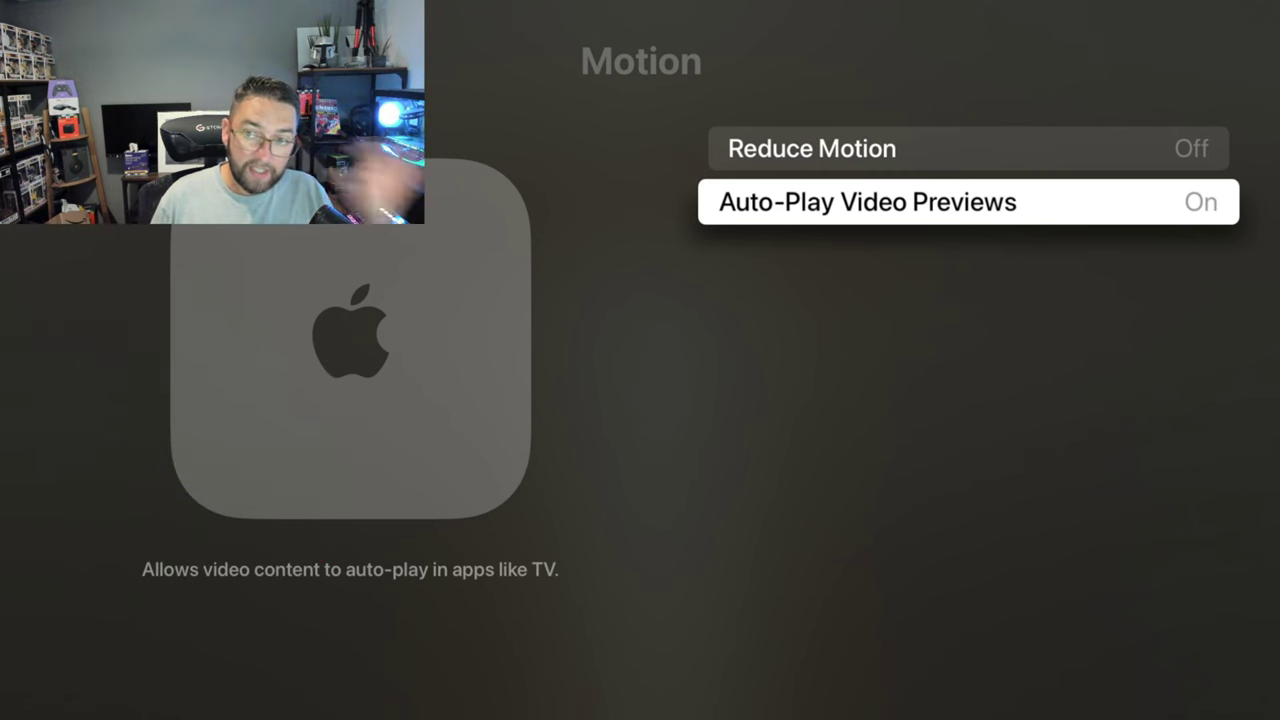
key(Return)
key(Escape)
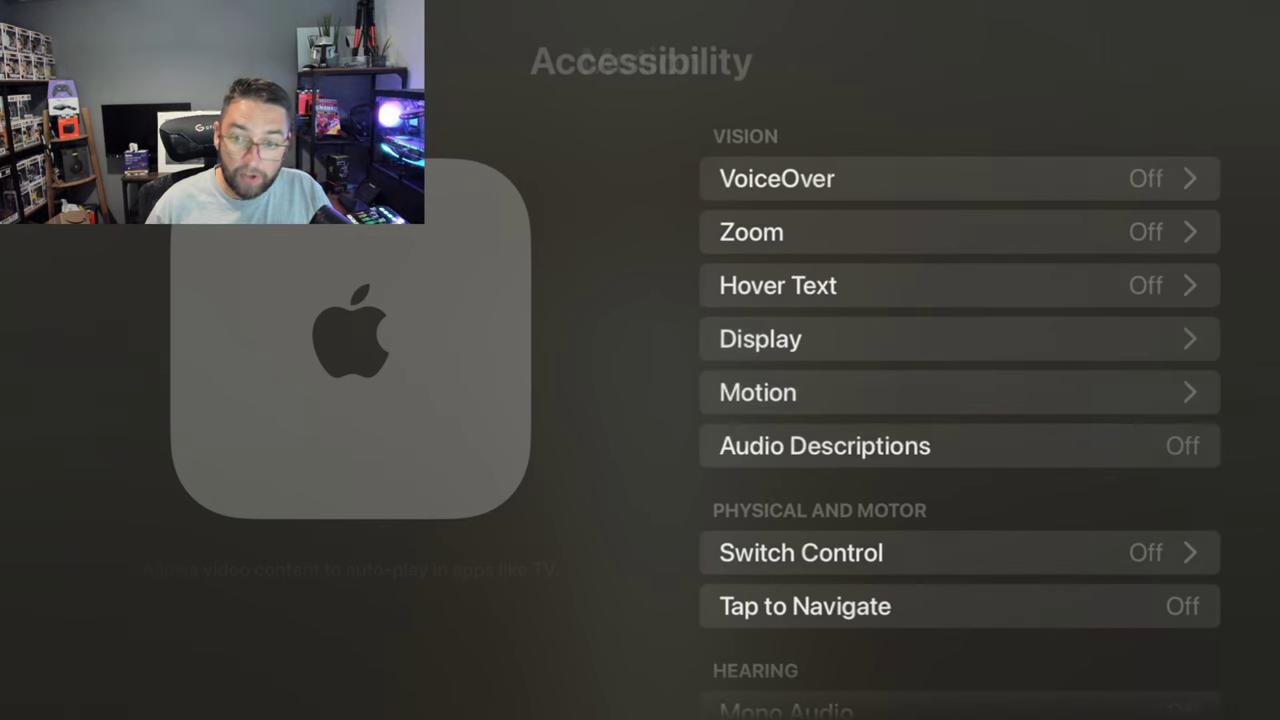
- Look over the remaining Accessibility options below Motion and return to the main Settings
key(Down)
key(Down)
key(Down)
key(Down)
key(Down)
key(Down)
key(Down)
key(Escape)
- Look over the last categories of the main Settings, from Apps to Sleep Now
key(Down)
key(Down)
key(Down)
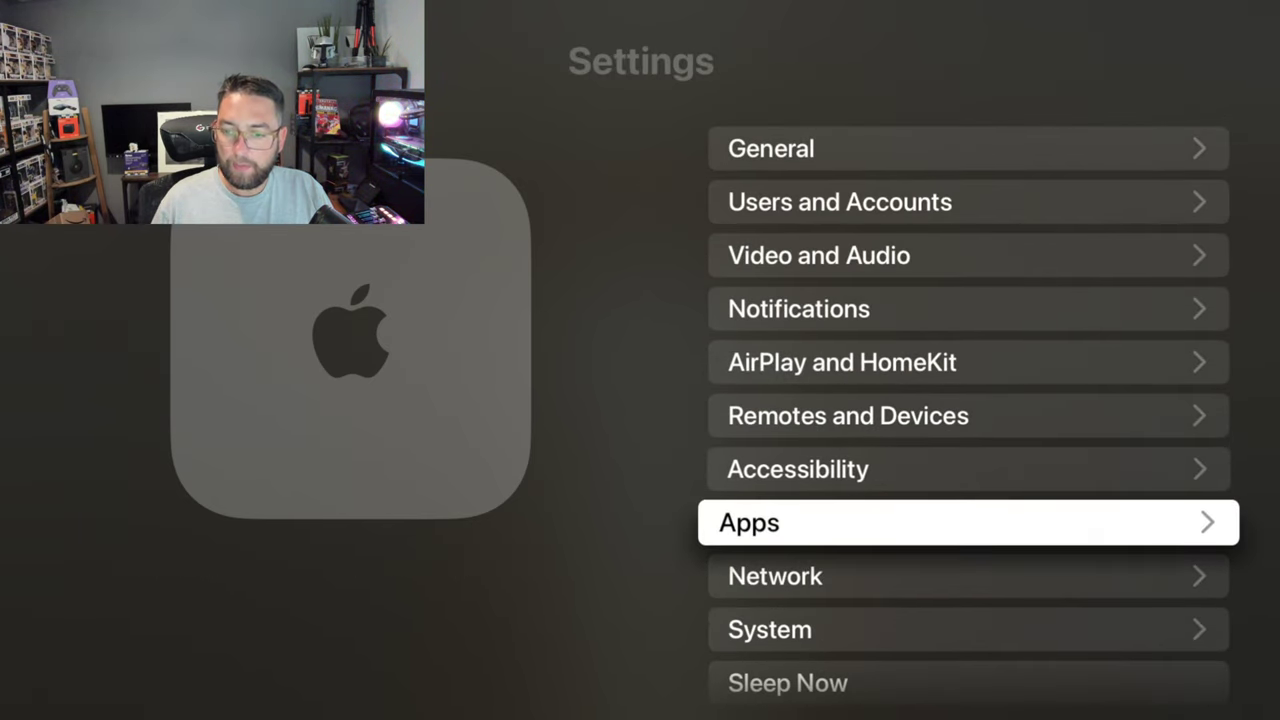
key(Down)
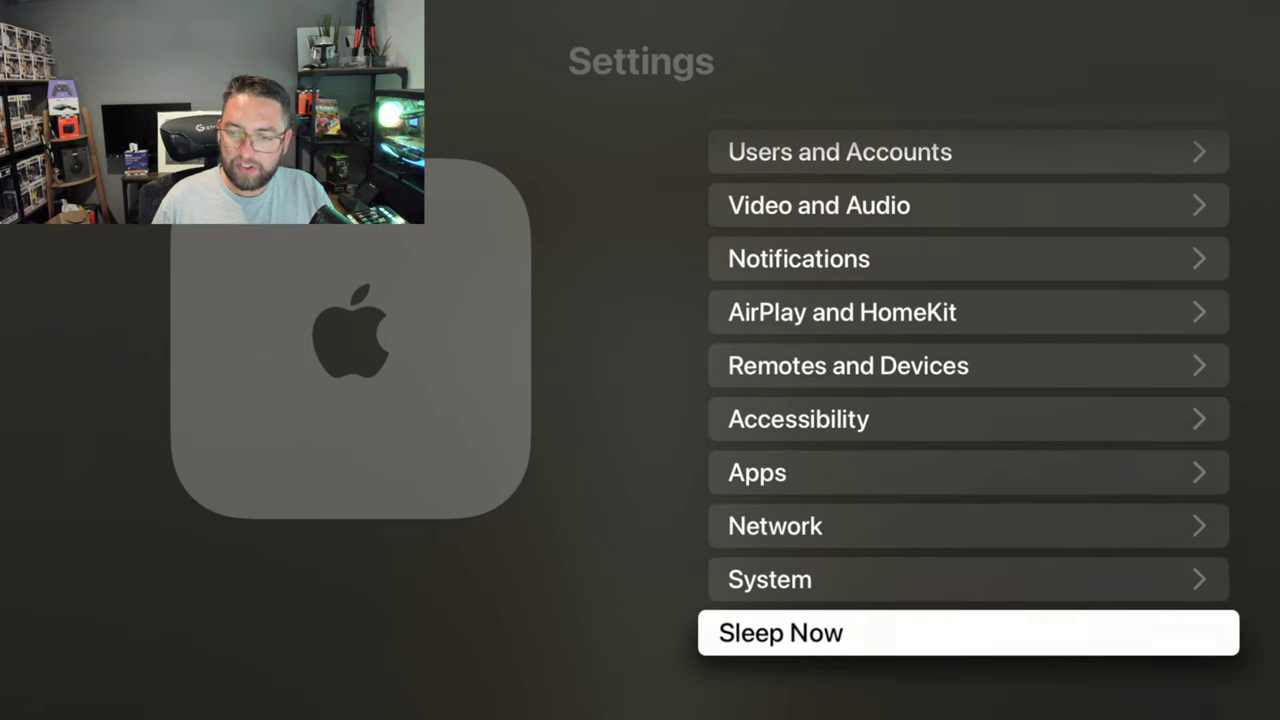
key(Up)
key(Up)
key(Down)
key(Down)
key(Up)
key(Up)
key(Up)
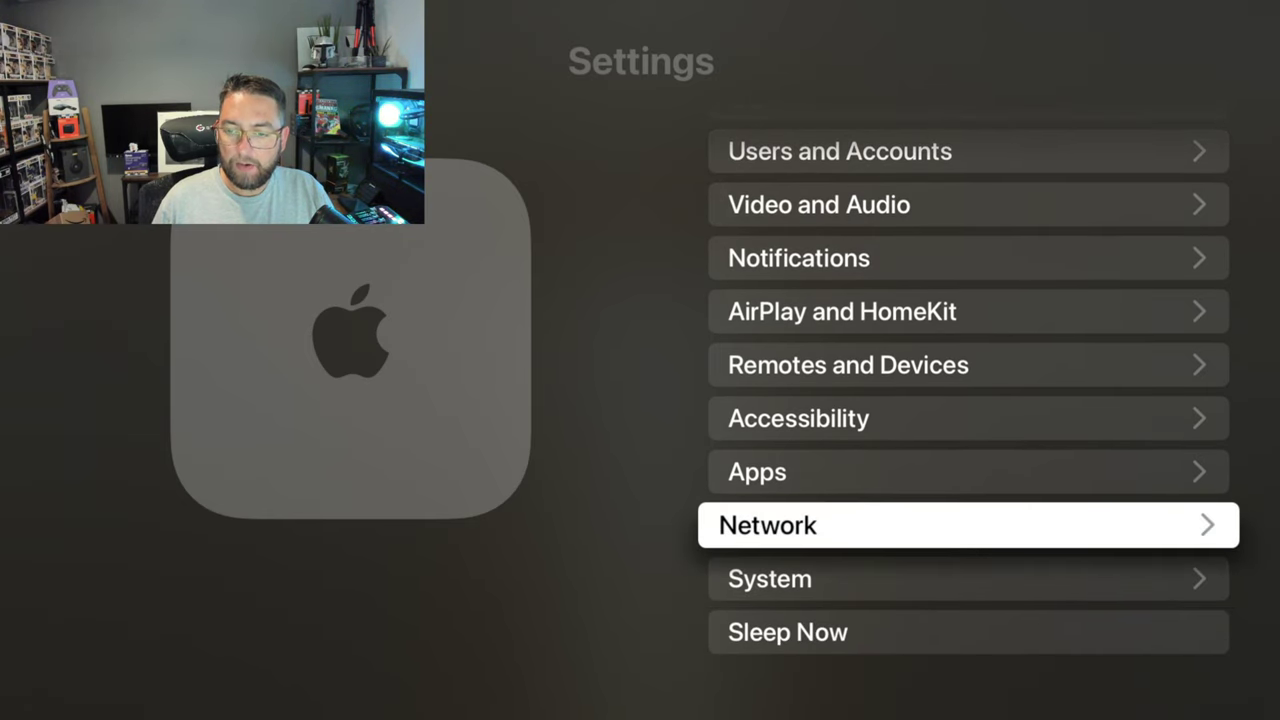
- Check the Software Updates options under System and return to the System settings
key(Down)
key(Down)
key(Return)
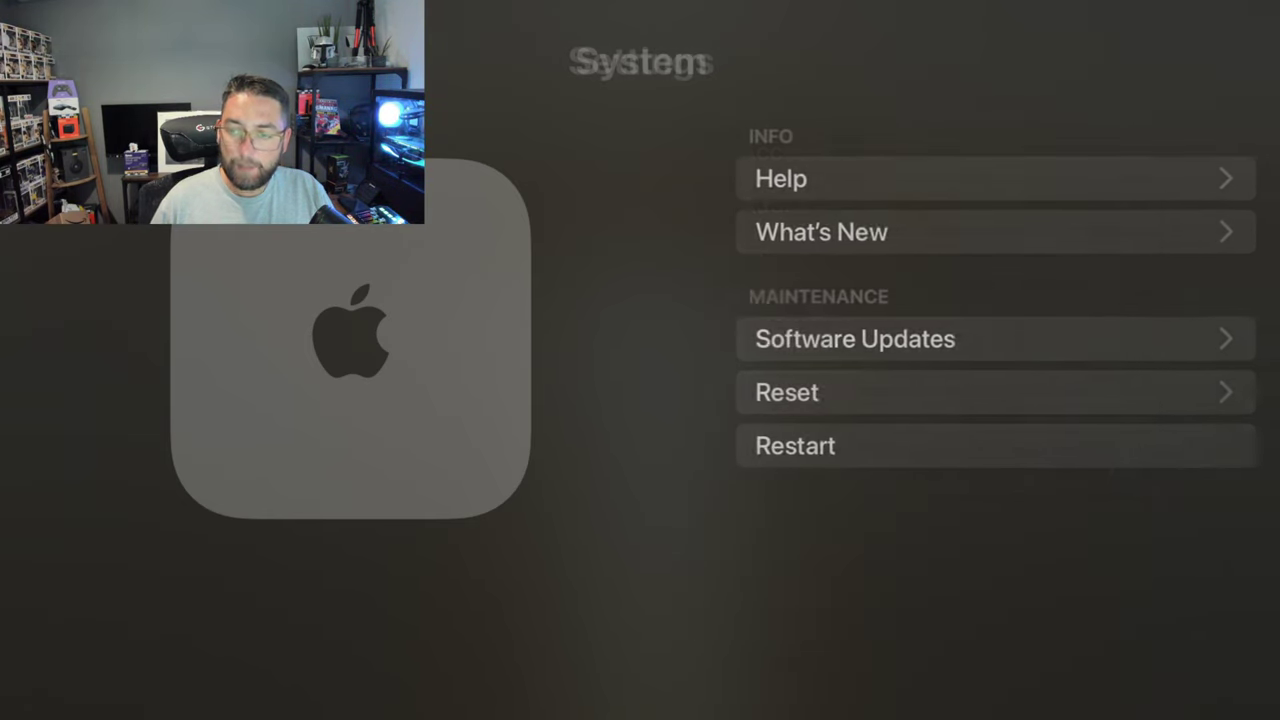
key(Down)
key(Down)
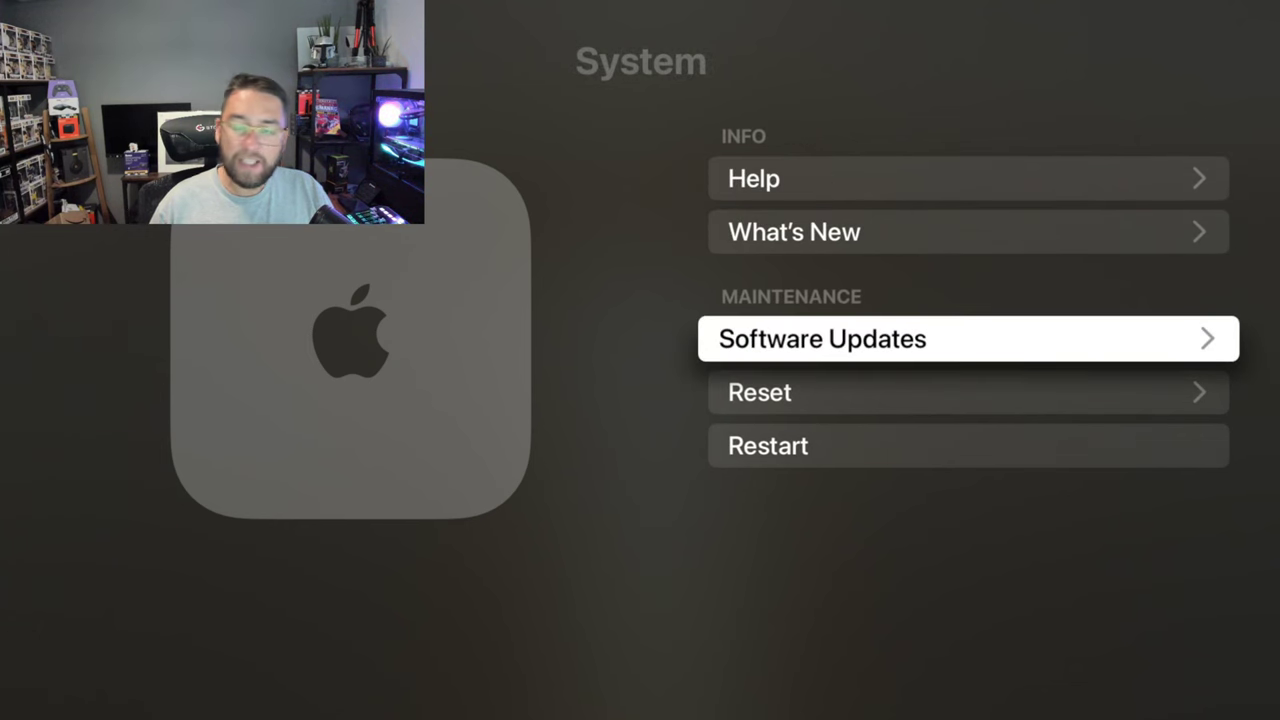
key(Return)
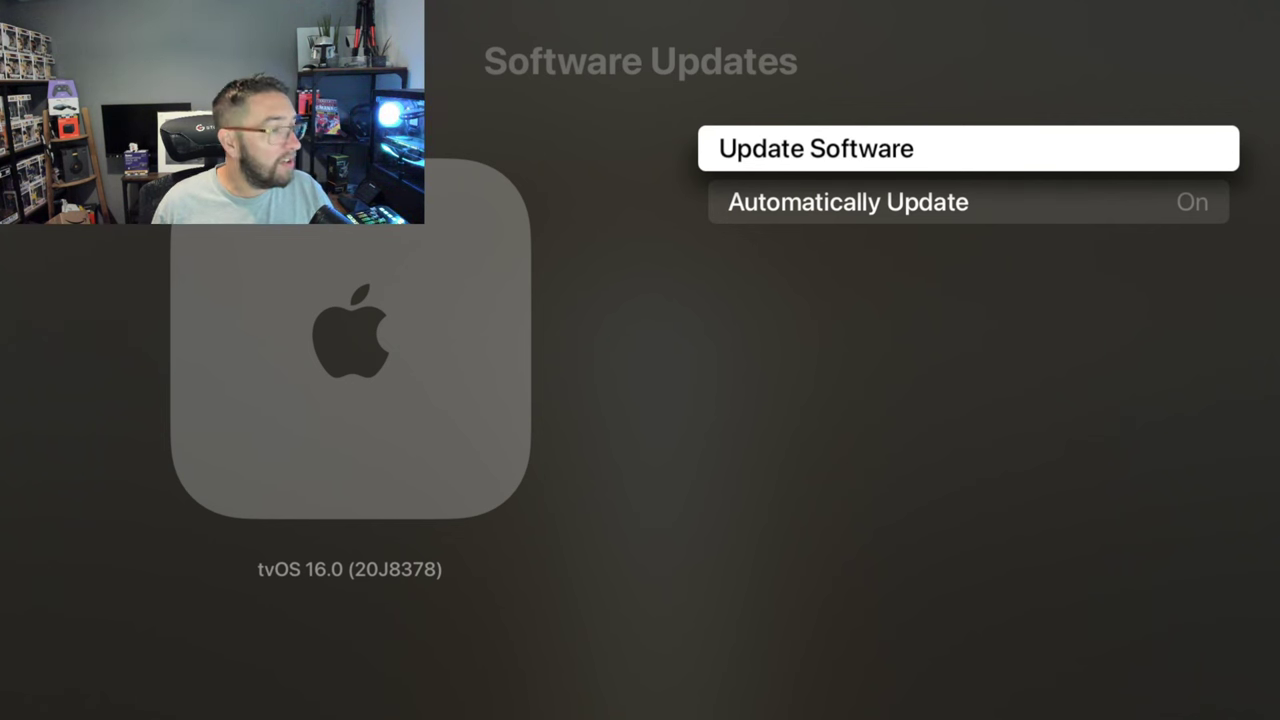
key(Escape)
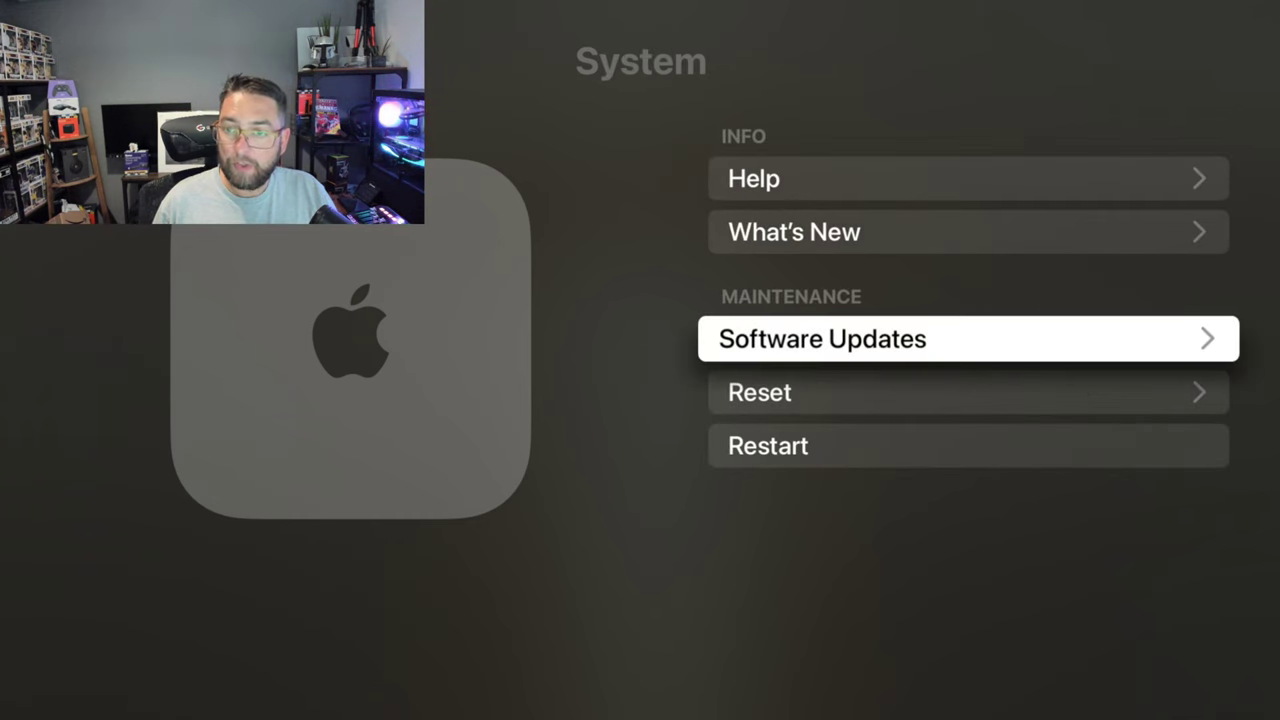
- Look over the Reset and Restart maintenance options under System and return to the main Settings
key(Down)
key(Down)
key(Up)
key(Up)
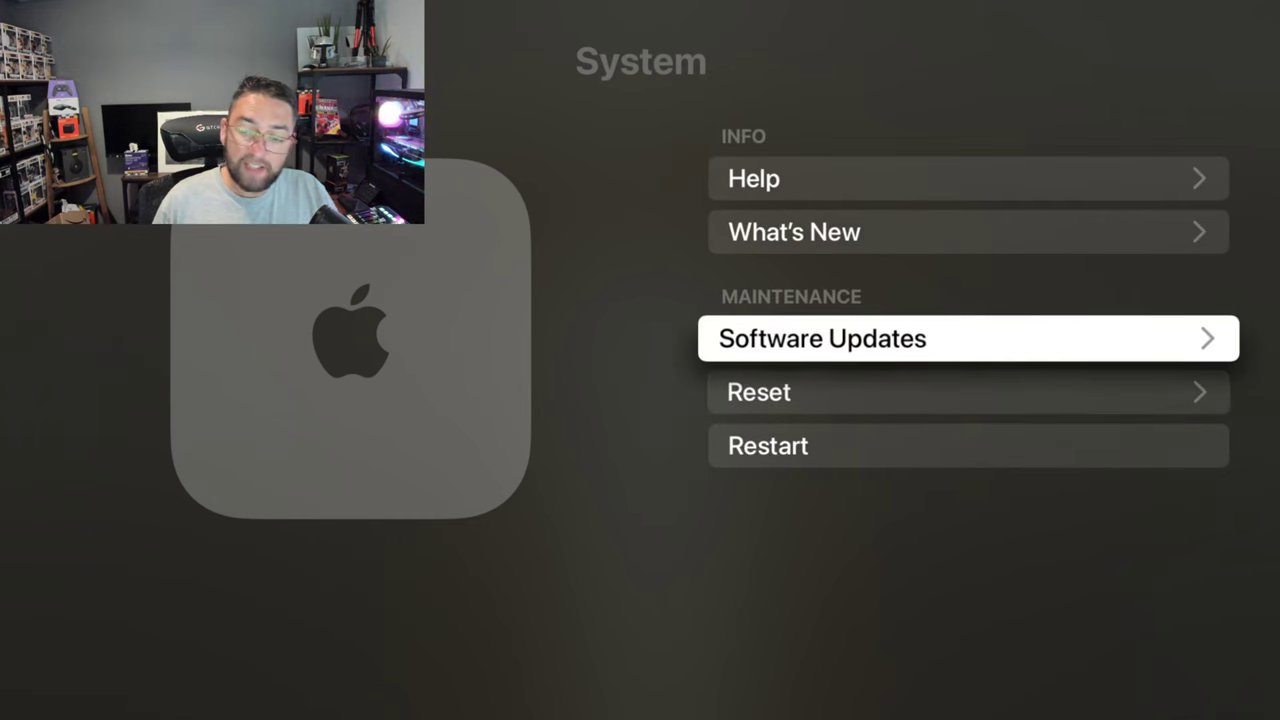
key(Down)
key(Down)
key(Escape)
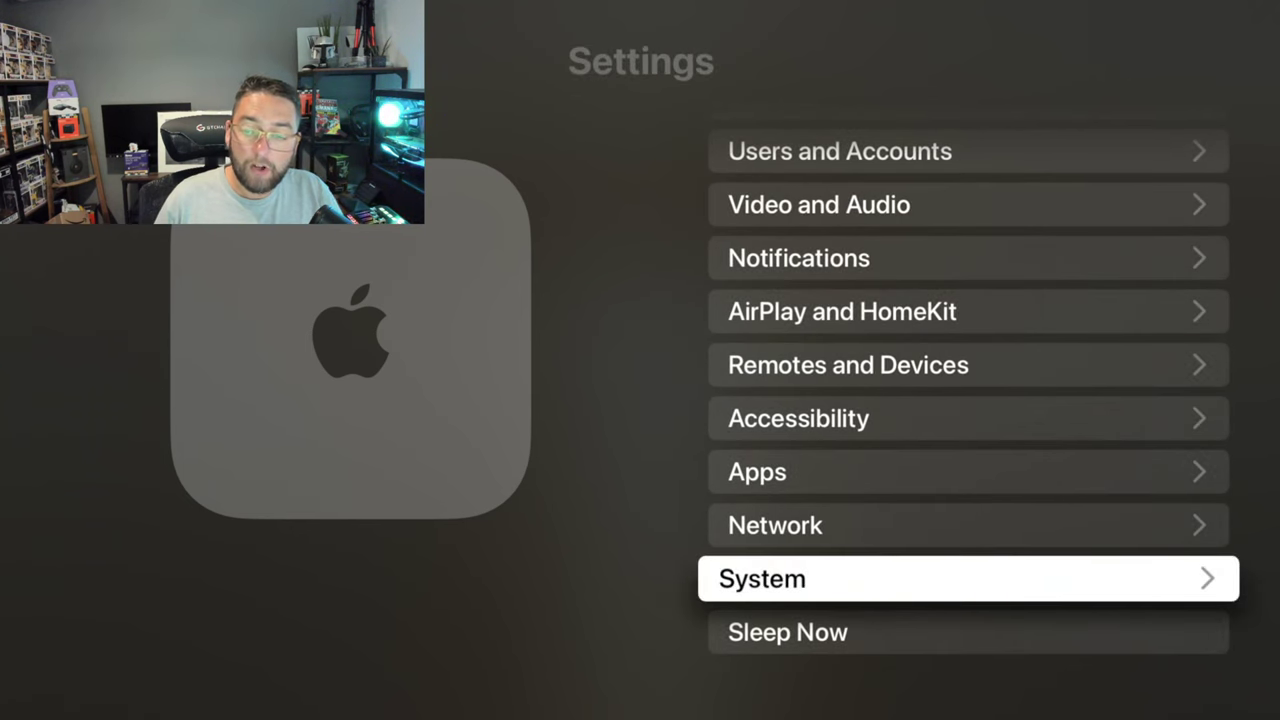
key(Up)
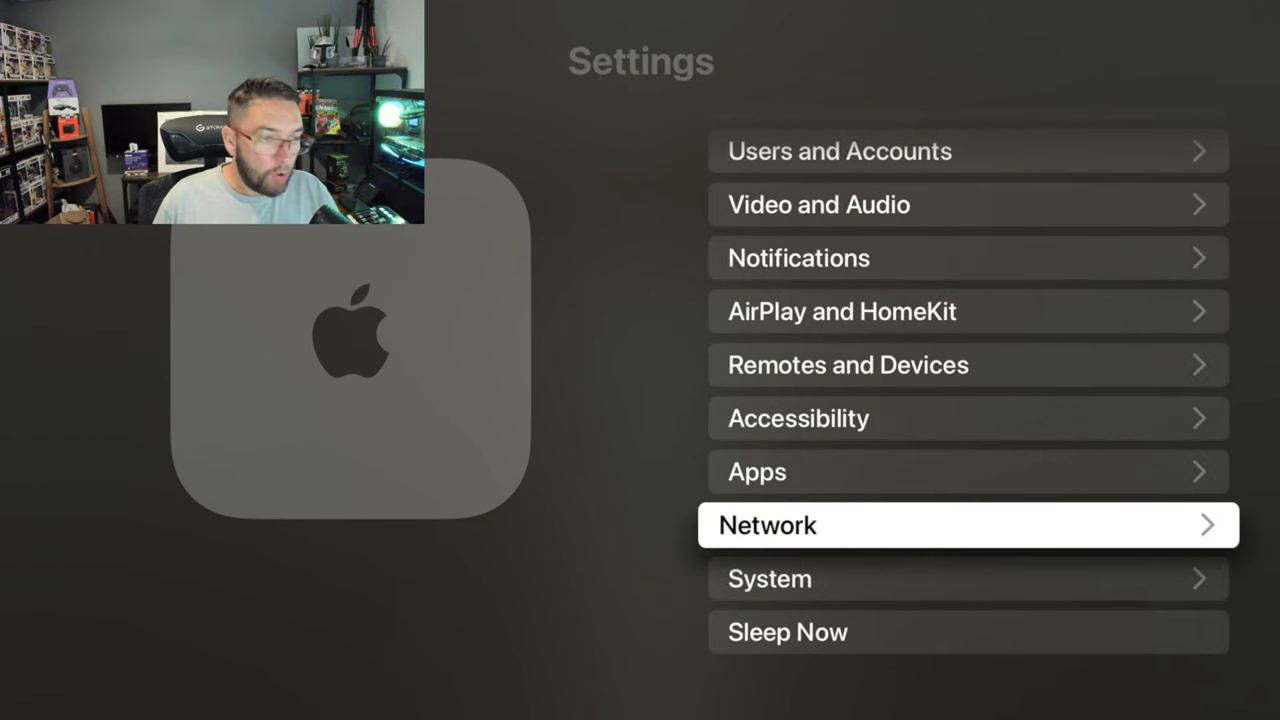
- Return to the start of the main Settings list and exit to the Apple TV Home Screen
key(Up)
key(Up)
key(Up)
key(Up)
key(Up)
key(Up)
key(Up)
key(Up)
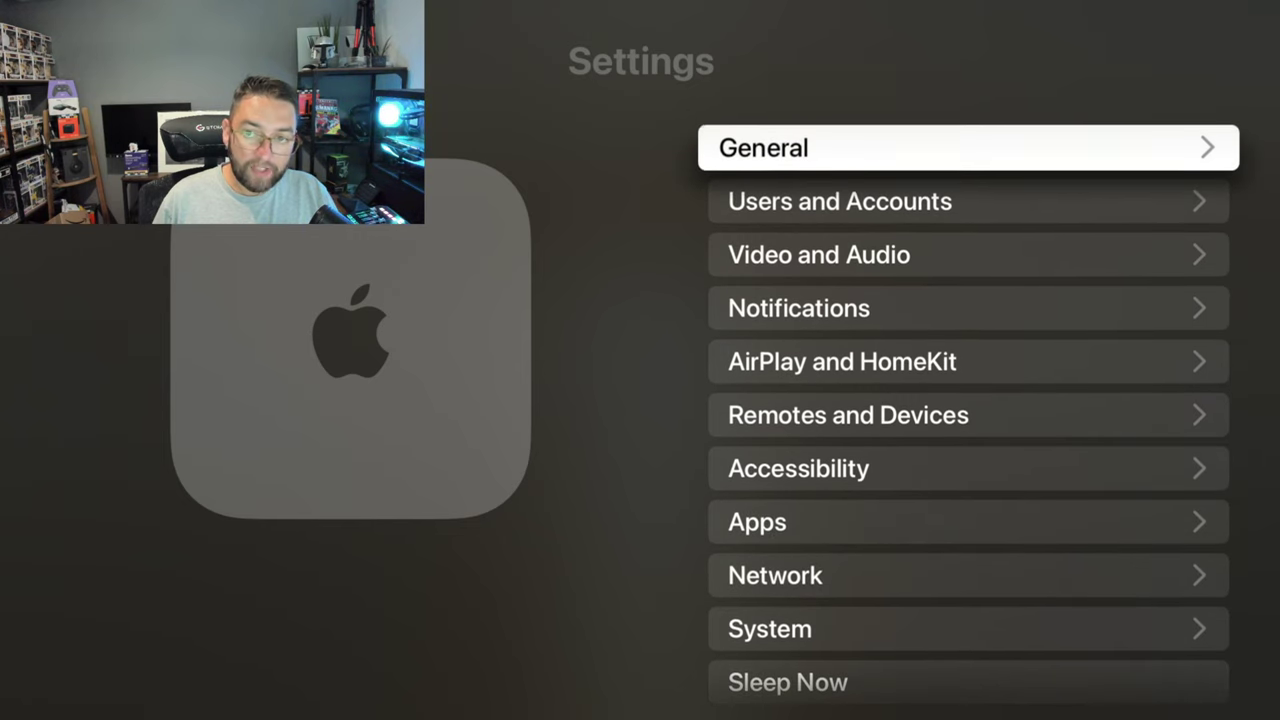
key(Escape)
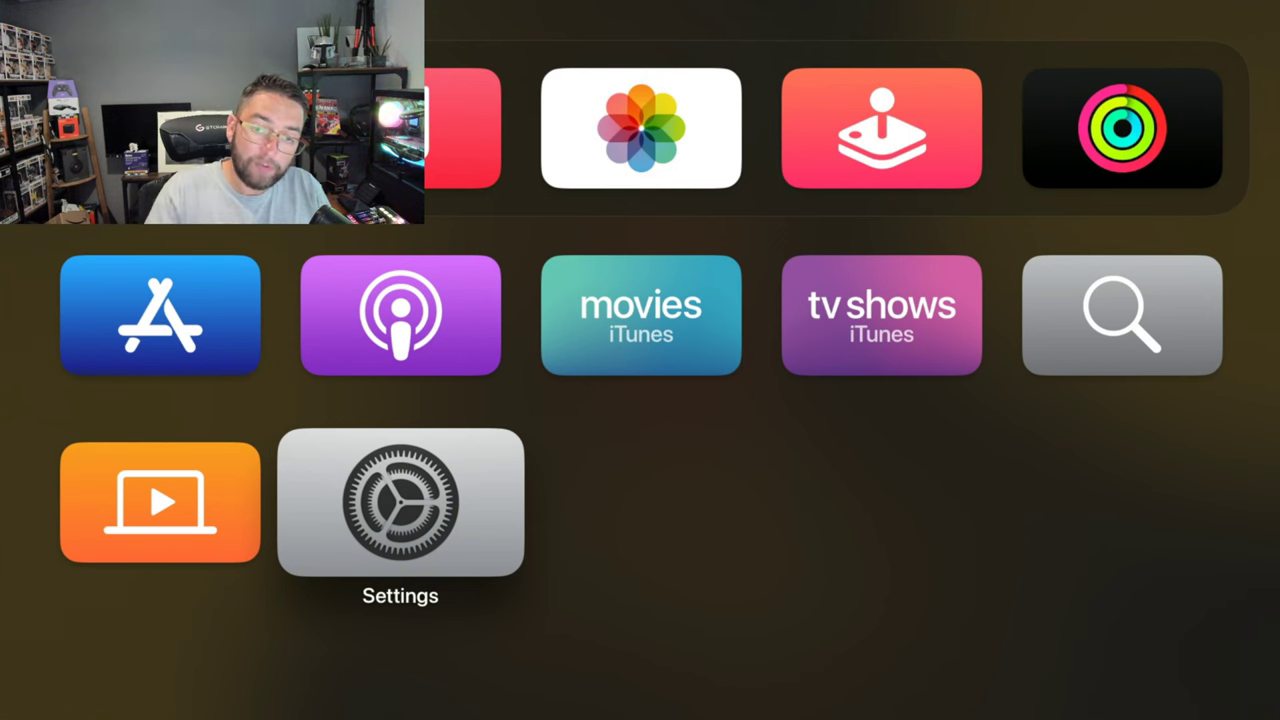
key(Up)
key(Up)
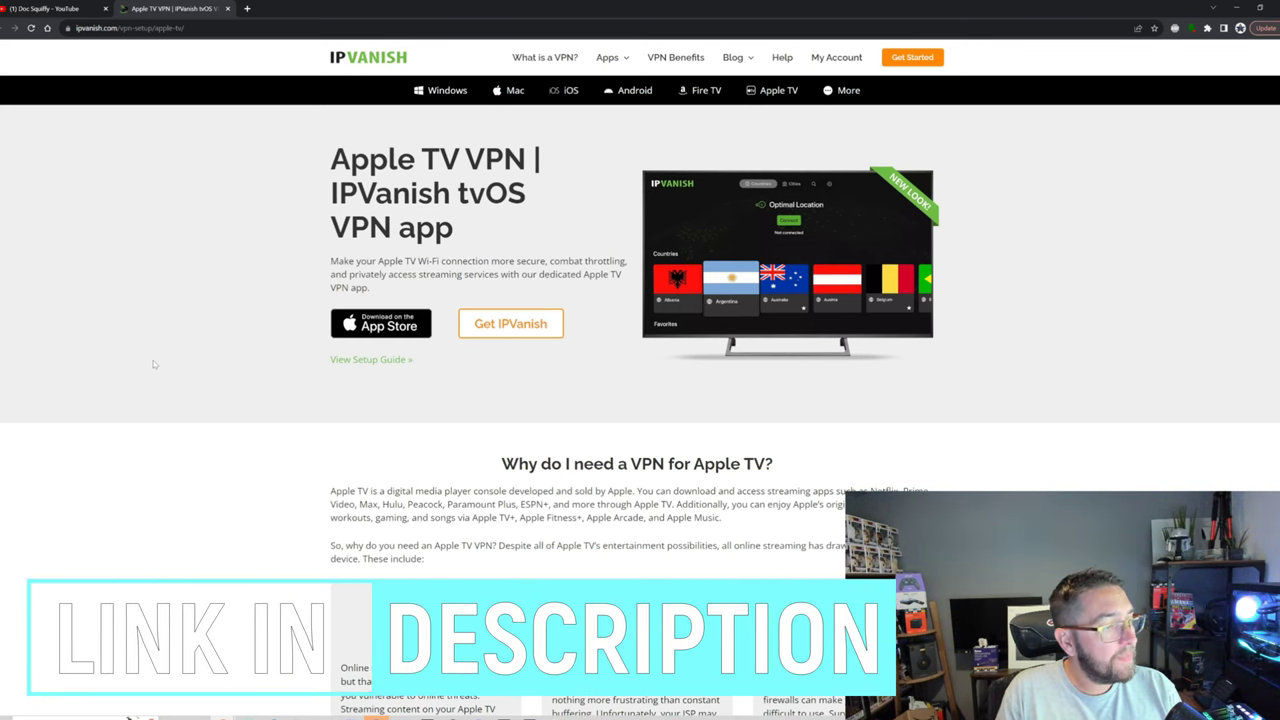
- Look over the IPVanish Apple TV VPN web page through its features section and switch to the open YouTube channel page
scroll(140, 375, down, 2)
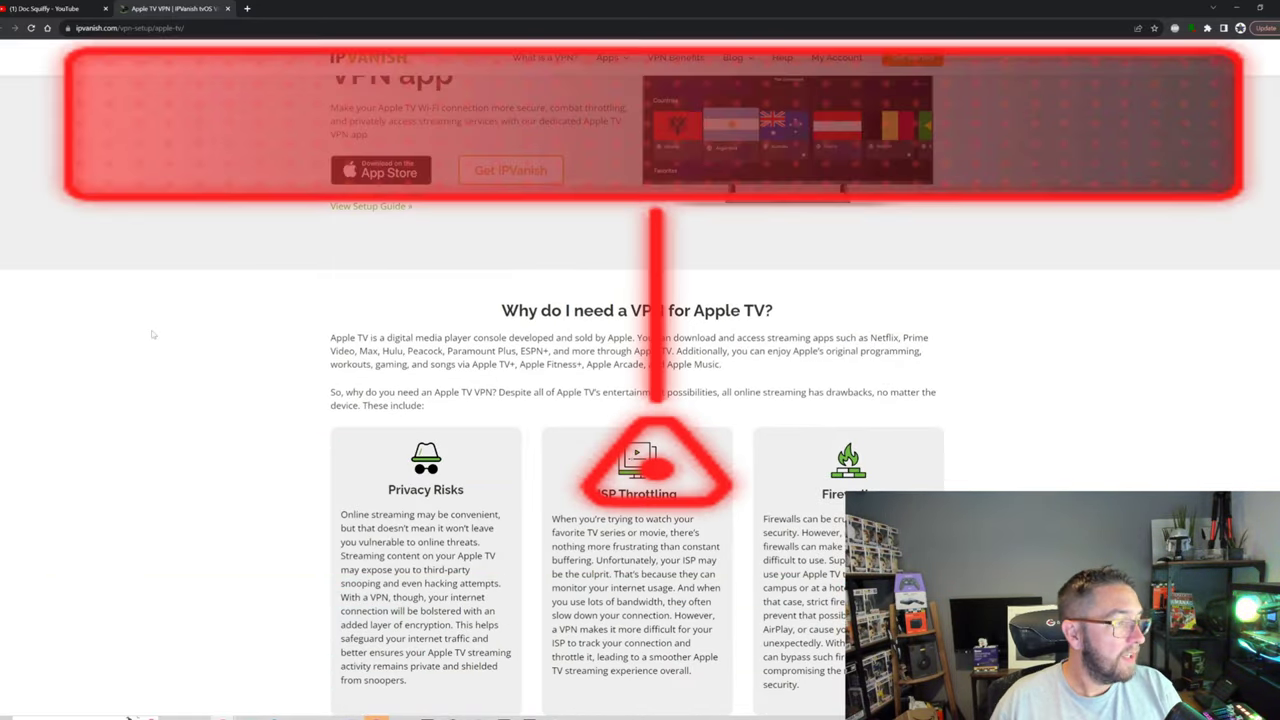
scroll(125, 373, down, 2)
scroll(139, 283, down, 2)
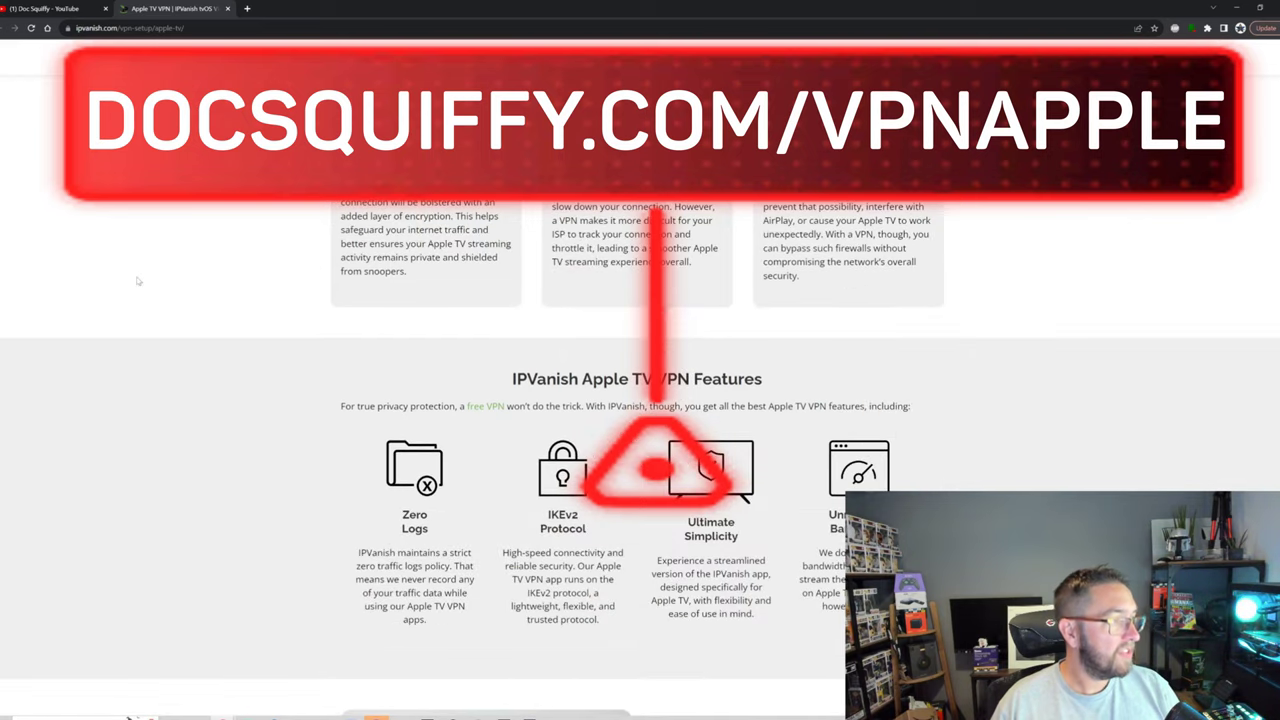
scroll(125, 286, up, 2)
scroll(112, 288, down, 3)
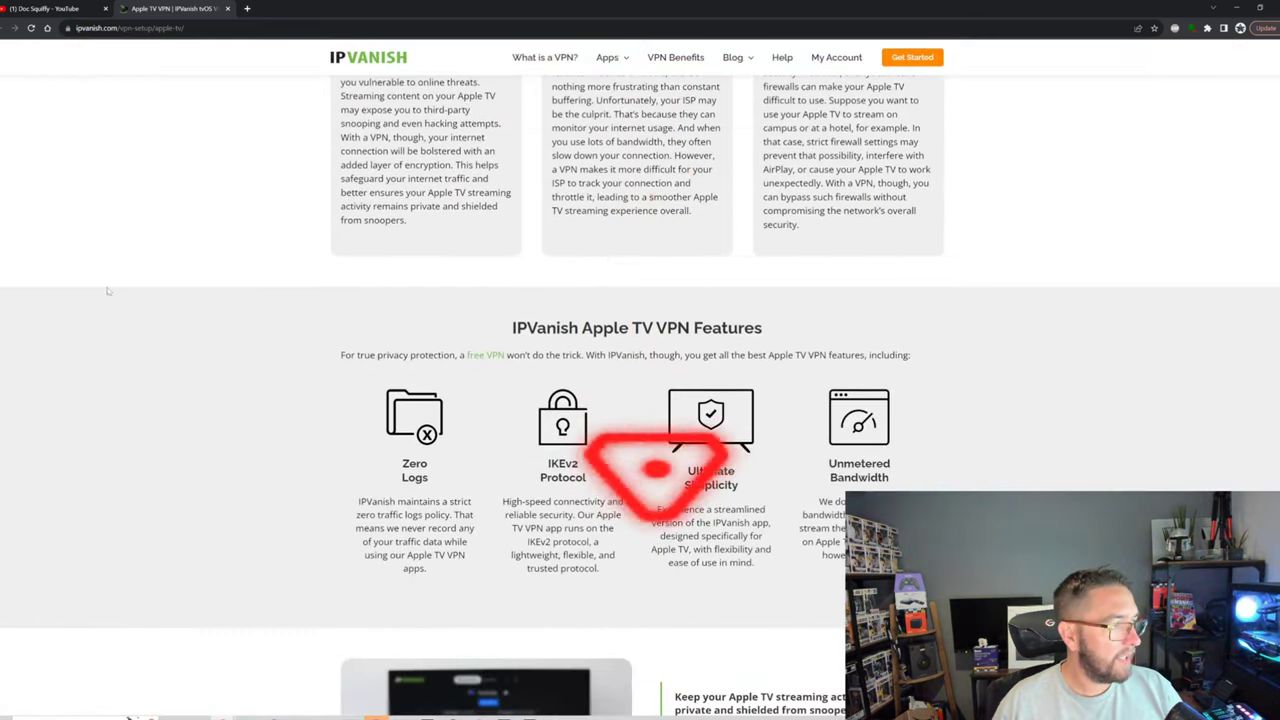
scroll(108, 291, down, 1)
scroll(323, 354, up, 7)
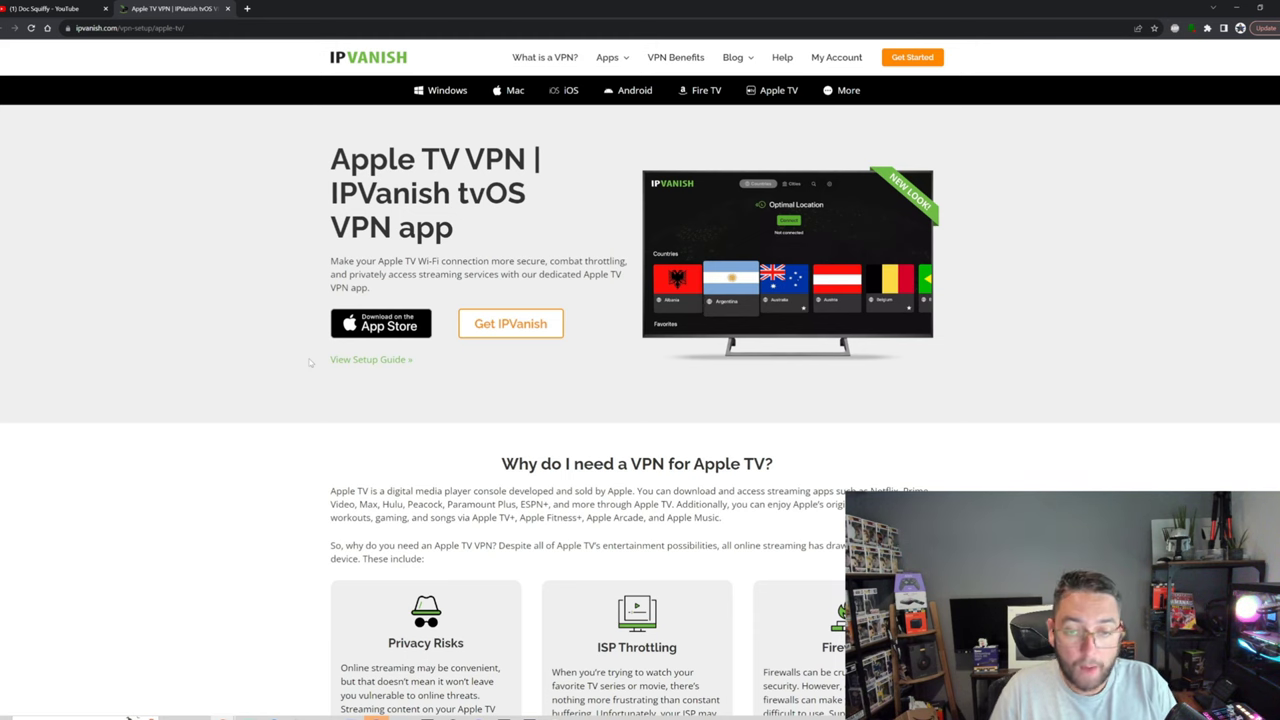
key(ctrl+shift+Tab)
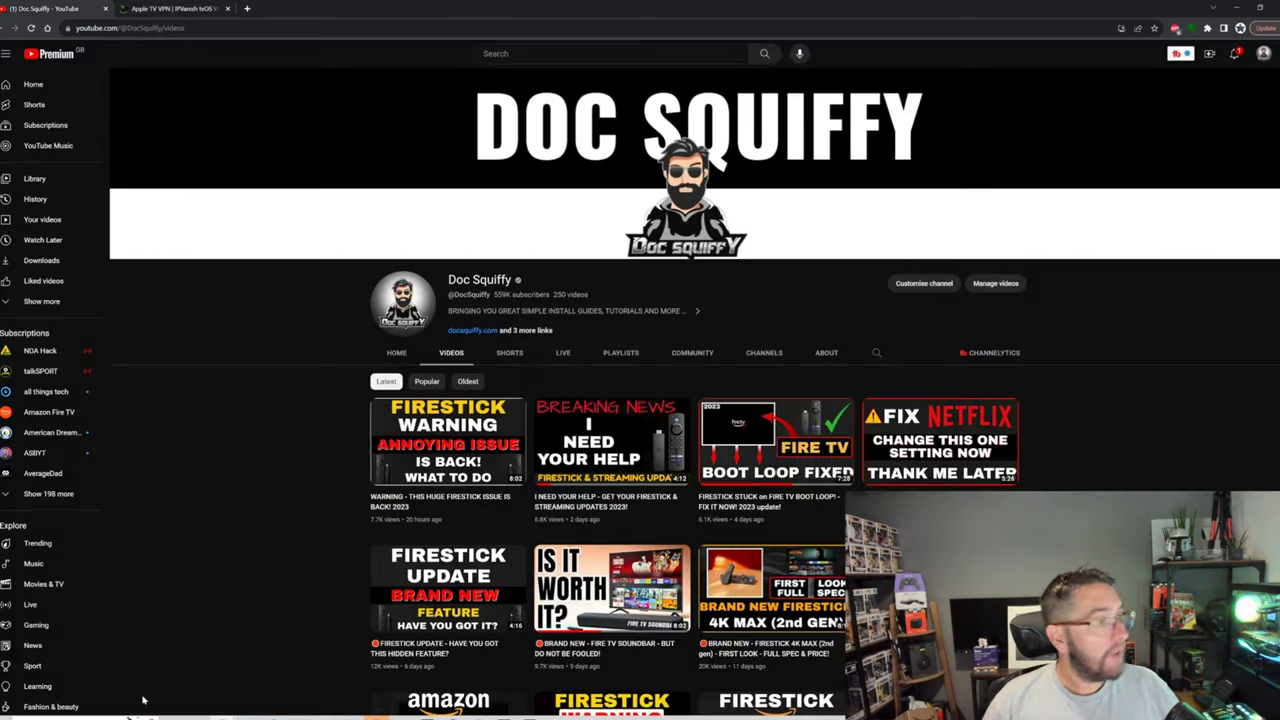